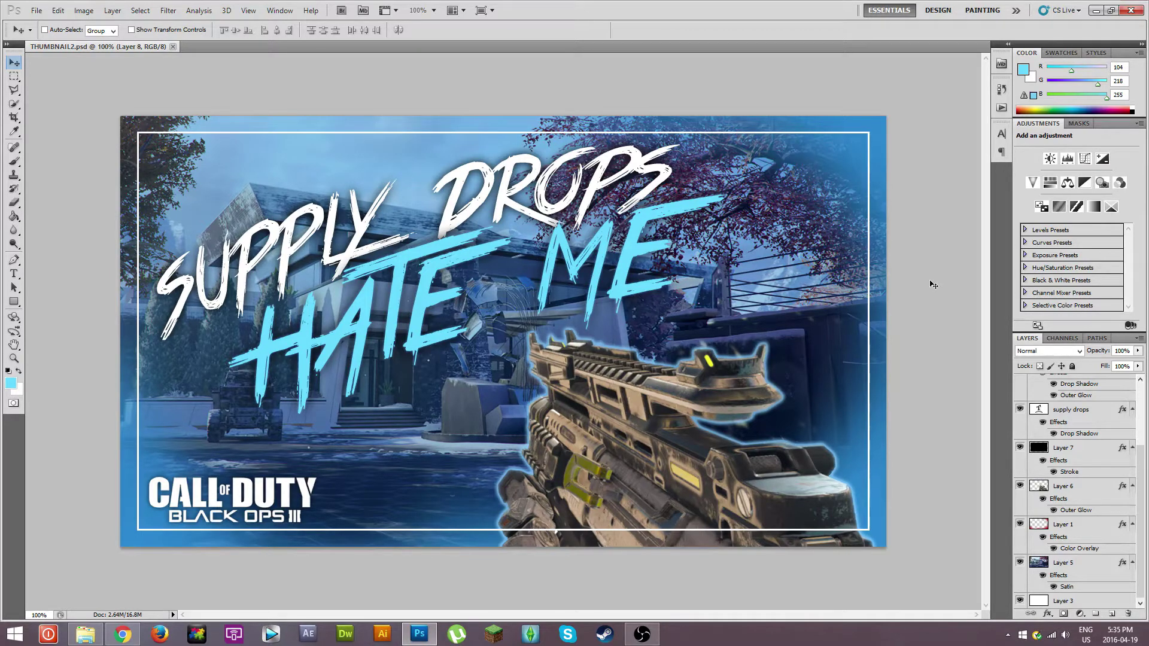
left_click(427, 639)
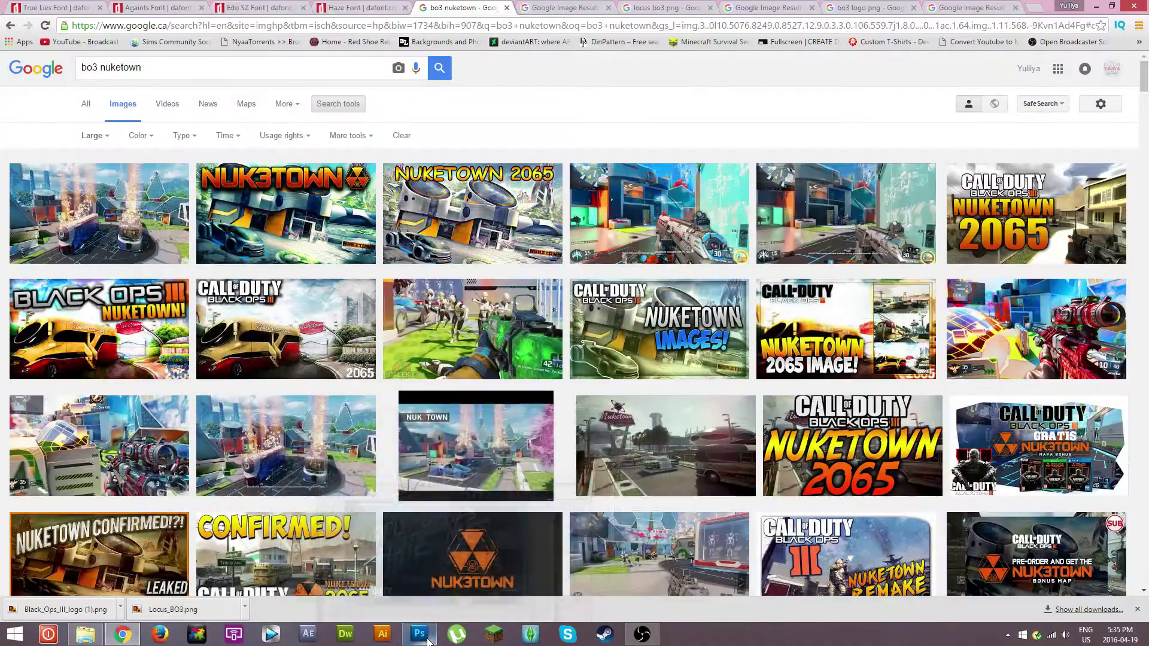
left_click(427, 639)
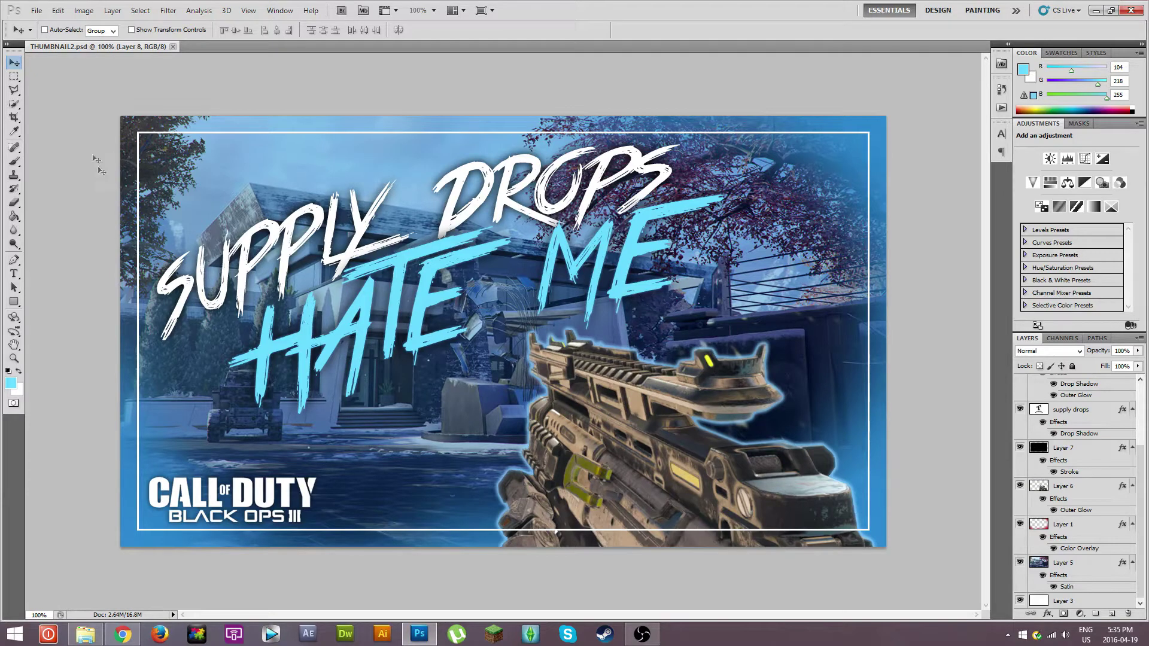
Create a new 1280 × 720 pixel RGB document at 300 pixels/inch with a white background.
left_click(37, 10)
left_click(48, 19)
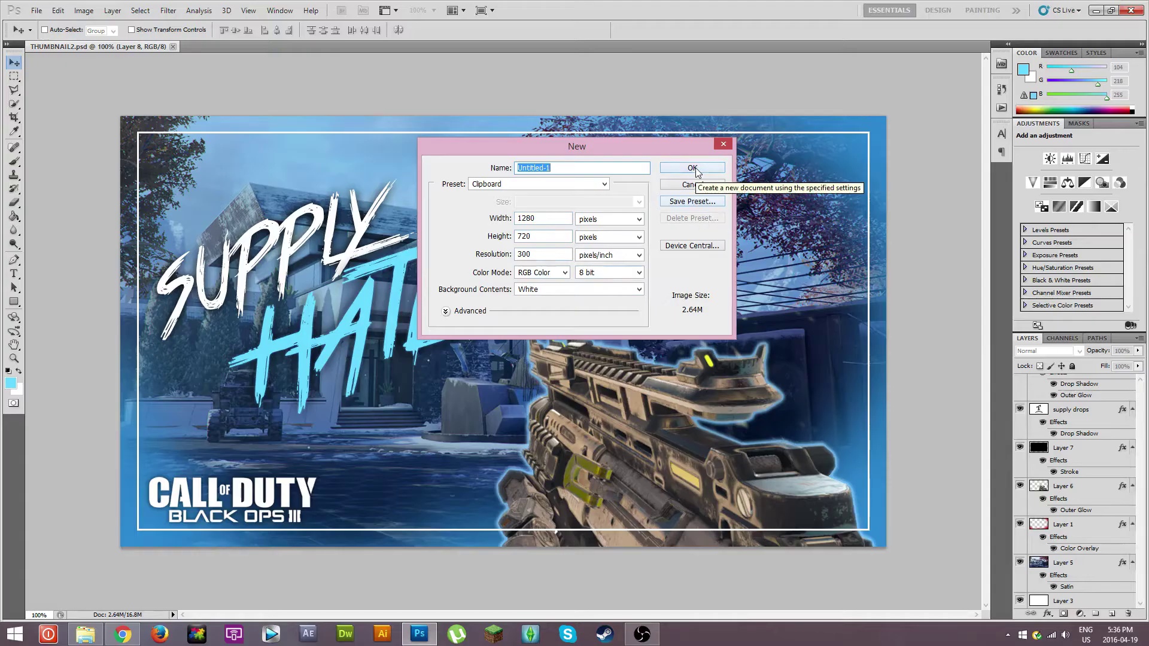
left_click(692, 169)
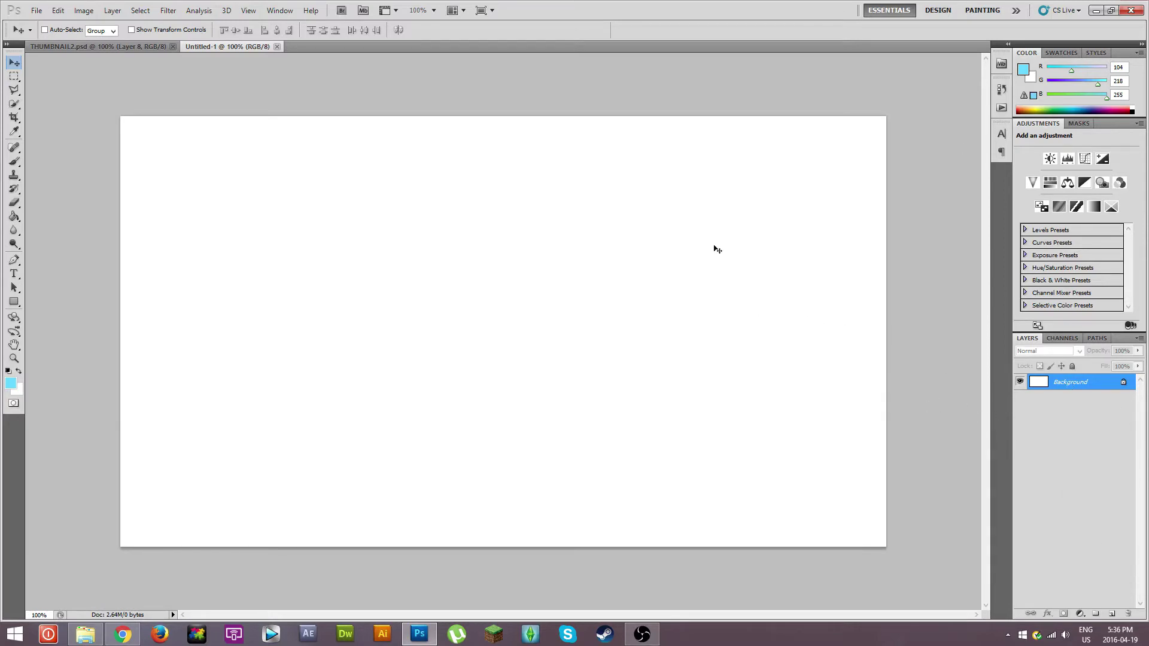
left_click(74, 51)
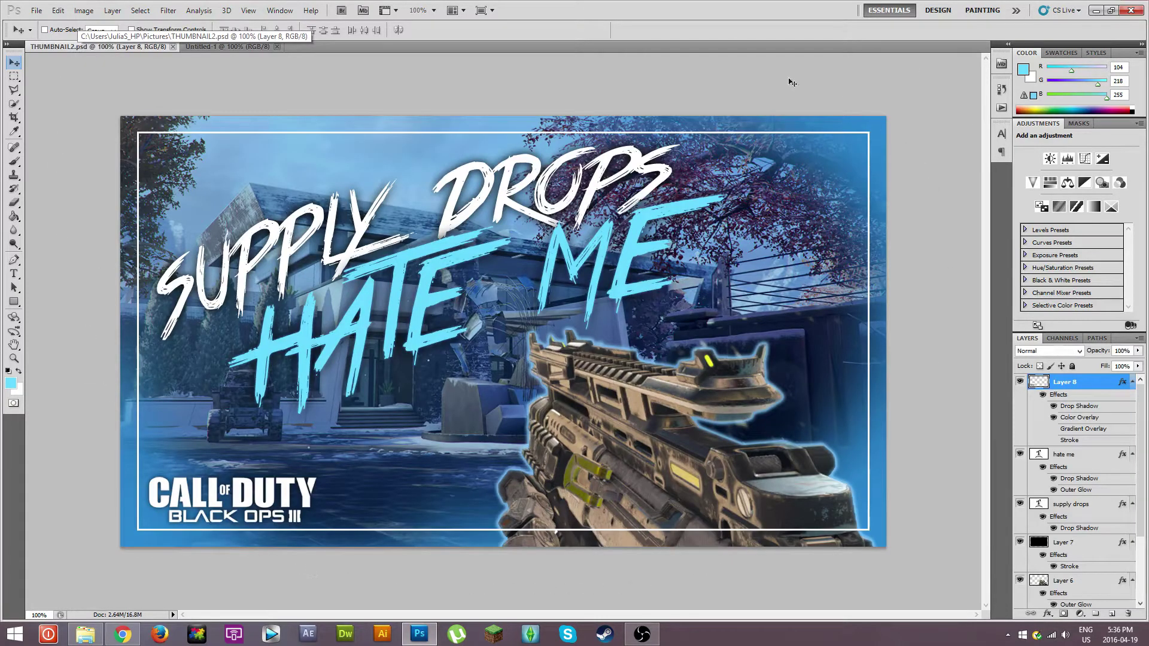
left_click(227, 46)
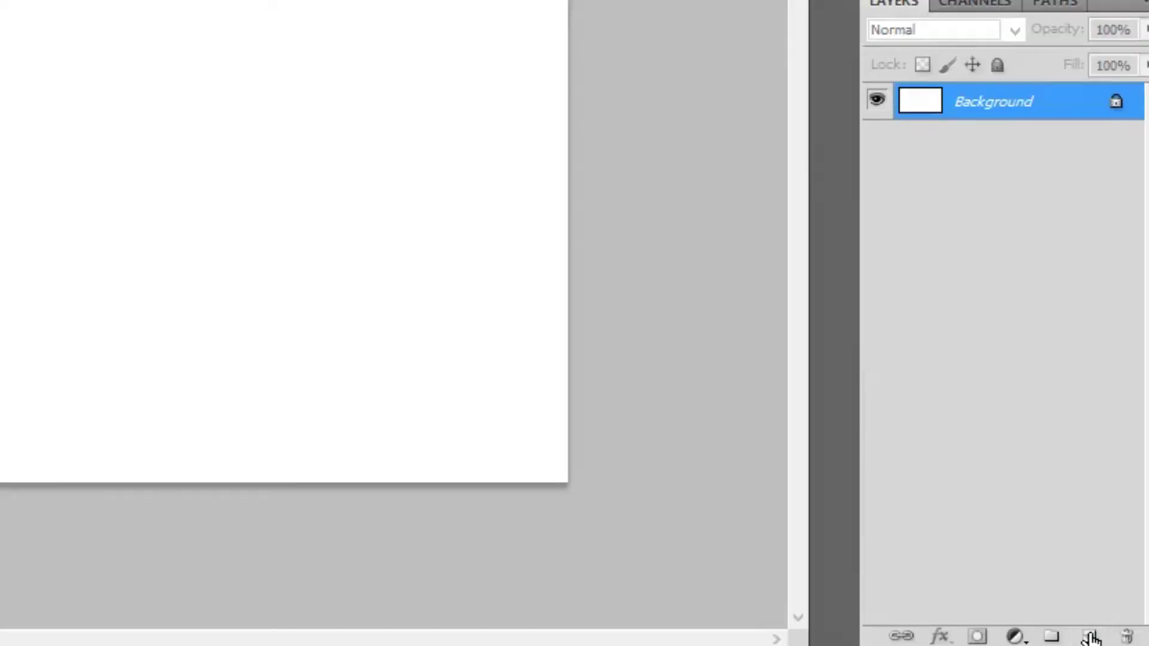
Add a new layer above the background and name it "Colour".
left_click(1113, 615)
double_click(991, 111)
type("Colour")
key("Return")
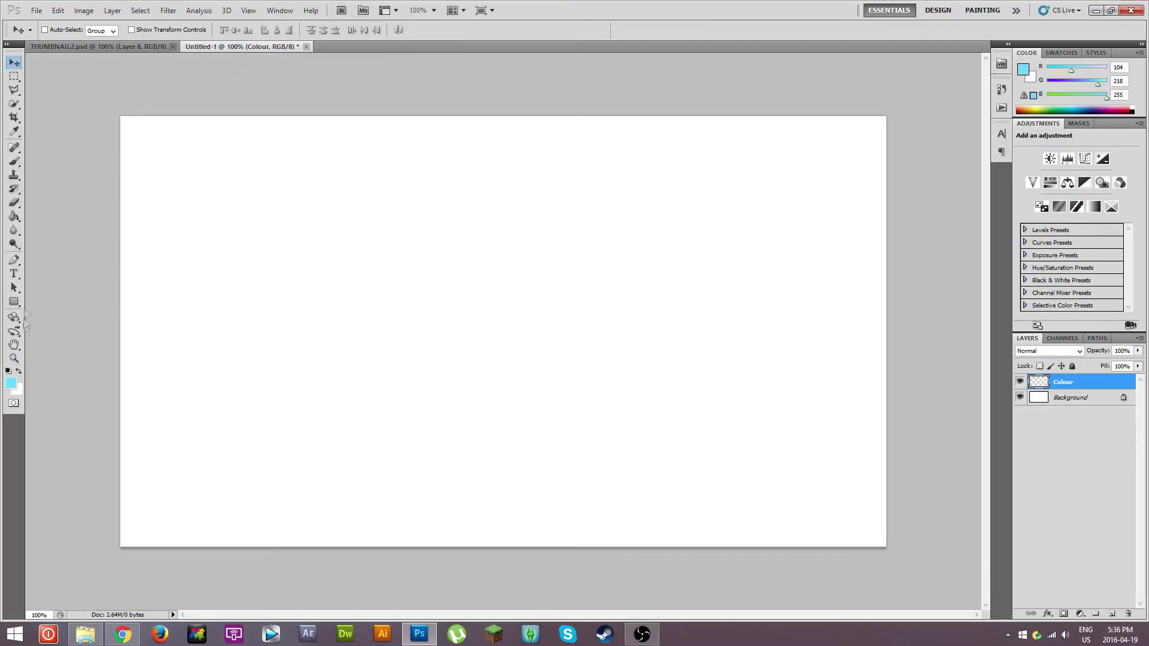
Set the foreground color to a bright purple, dd53ff.
left_click(12, 384)
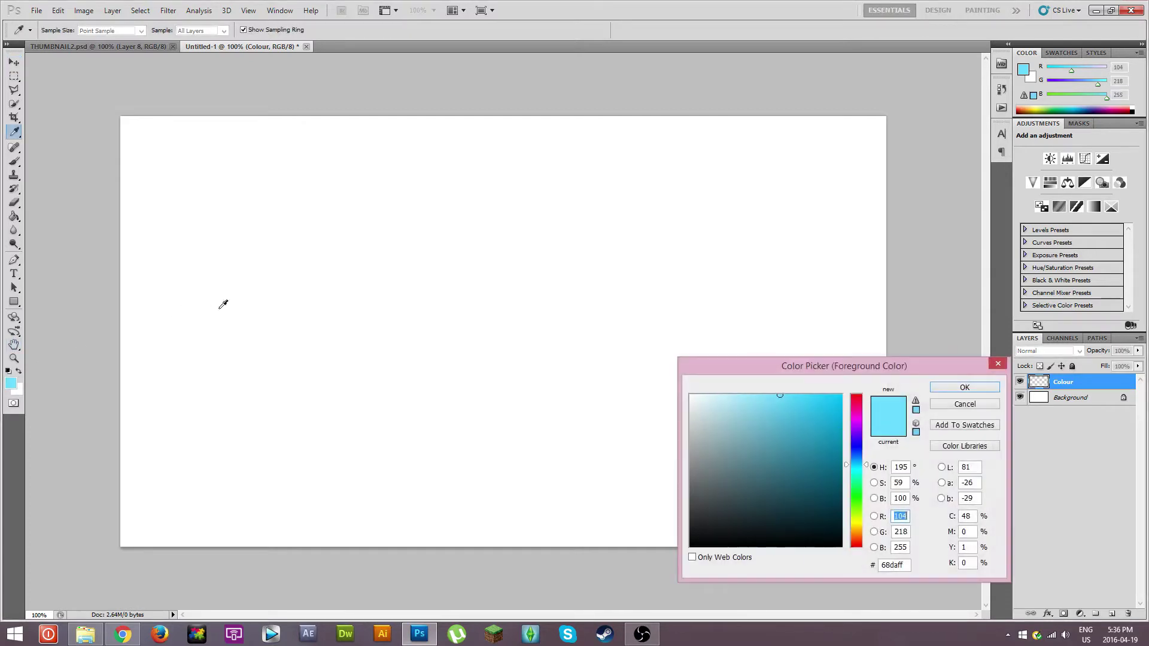
left_click(859, 423)
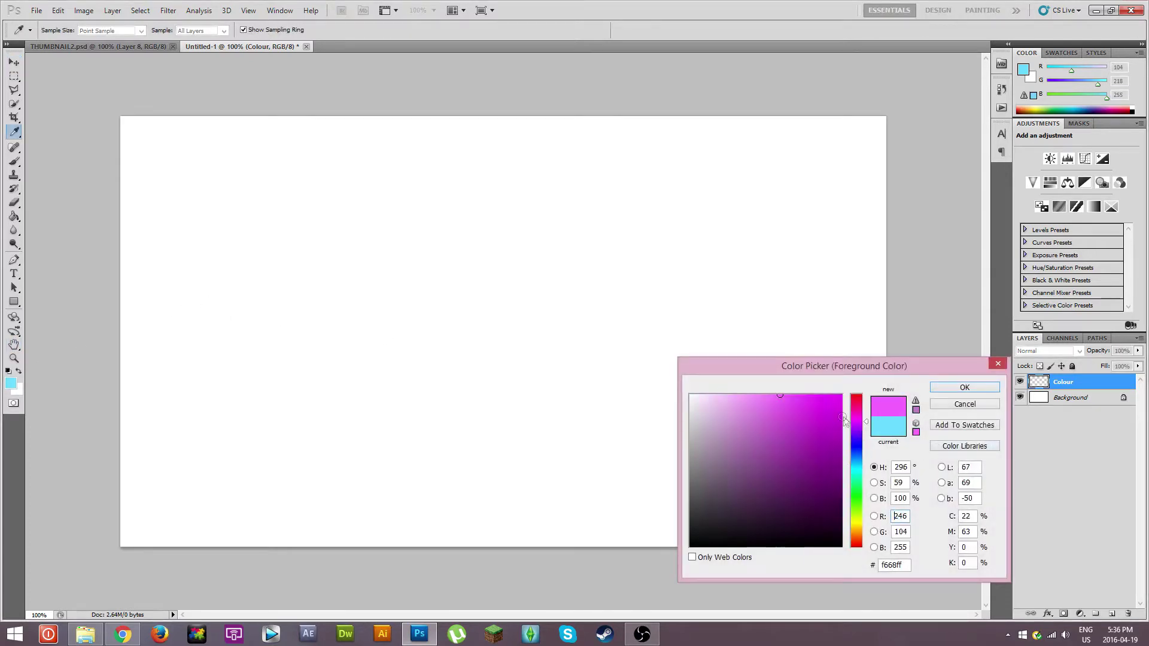
left_click_drag(858, 422, 858, 409)
left_click_drag(793, 443, 767, 420)
left_click_drag(866, 409, 863, 425)
left_click_drag(779, 412, 792, 393)
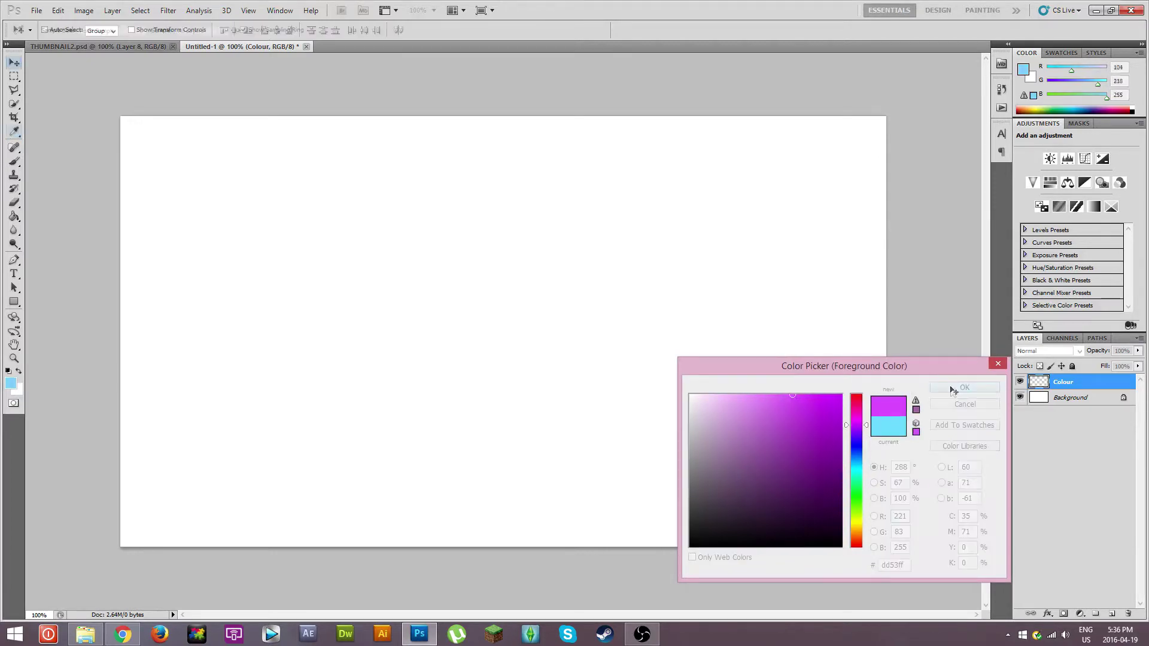
left_click(951, 388)
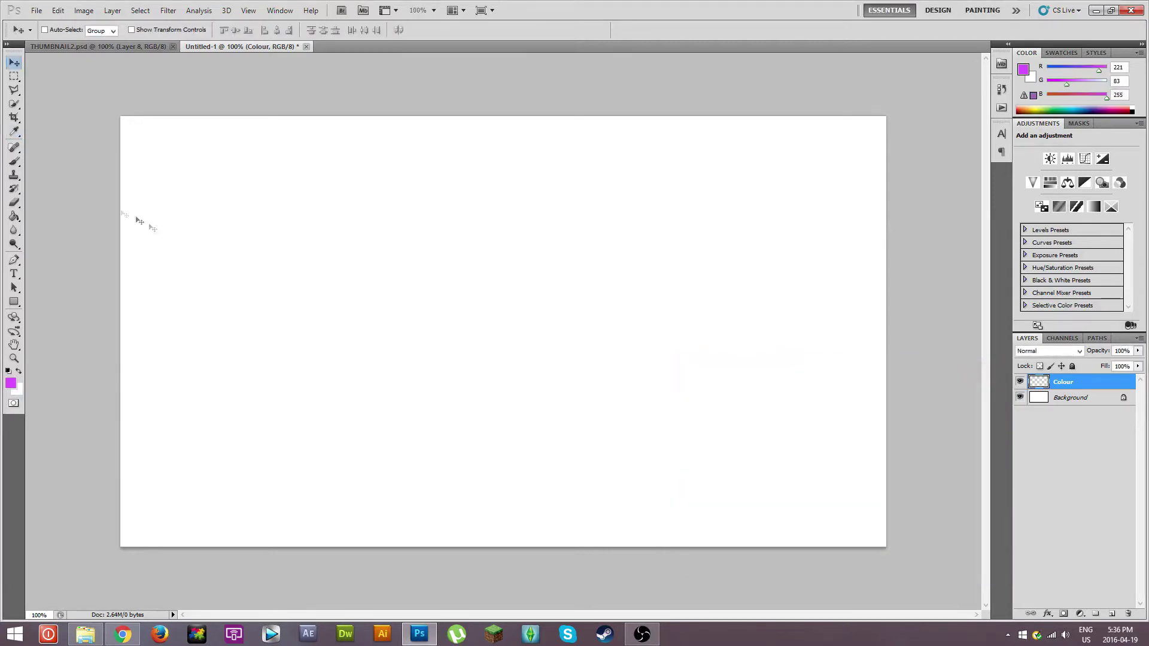
Paint purple around the canvas edges on the Colour layer with a soft round 411 px brush at 0% hardness.
left_click(14, 162)
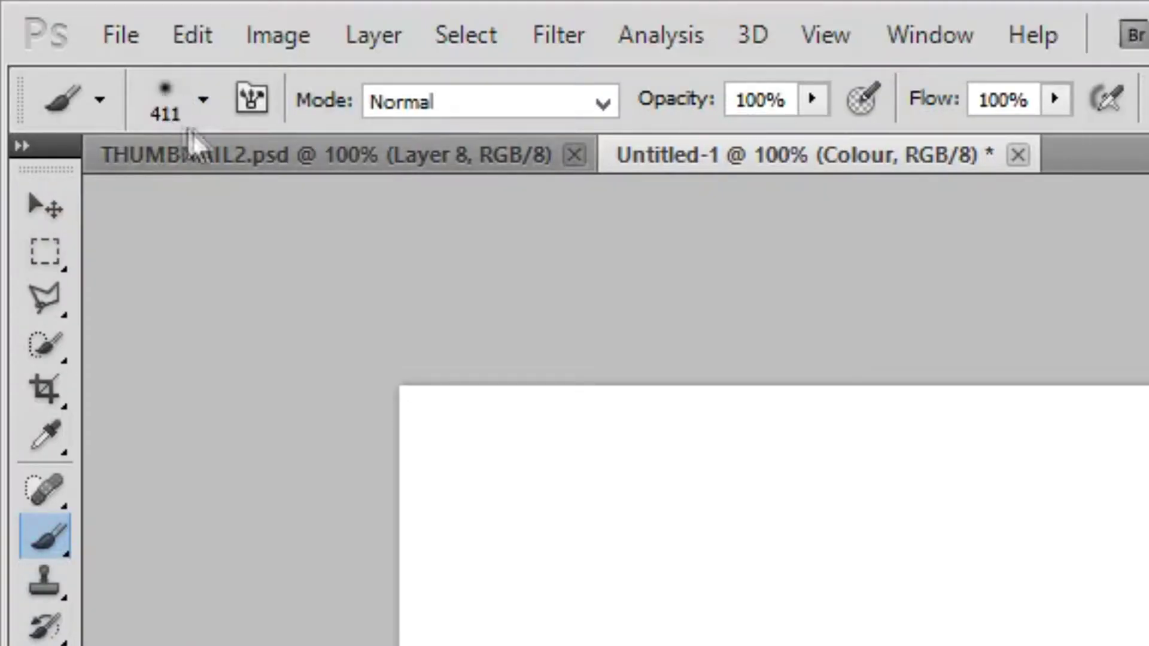
left_click(202, 102)
left_click(201, 103)
left_click(206, 106)
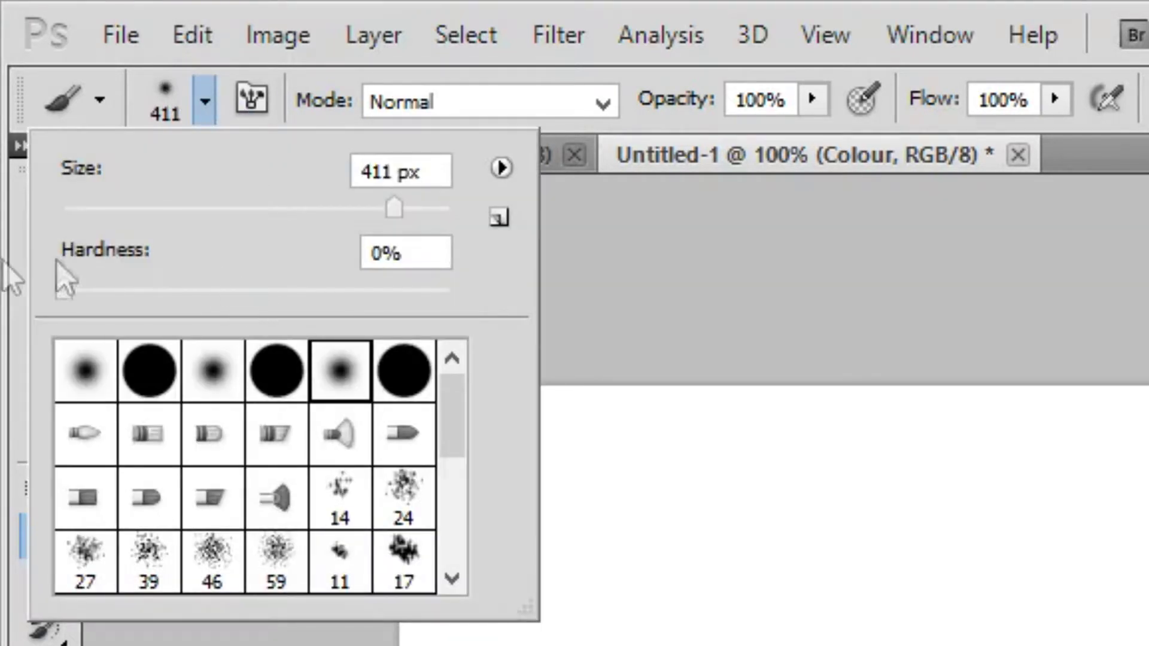
left_click(211, 106)
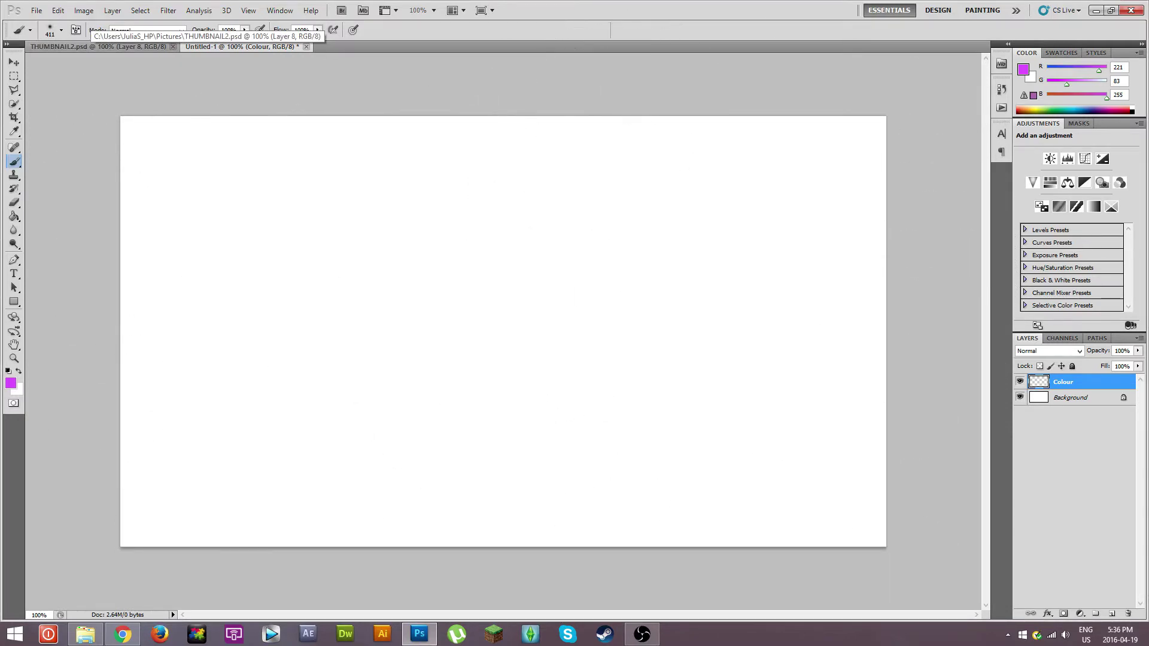
mouse_move(706, 77)
left_mouse_down()
mouse_move(807, 93)
mouse_move(977, 286)
mouse_move(915, 156)
mouse_move(670, 102)
mouse_move(884, 142)
mouse_move(903, 449)
mouse_move(769, 564)
mouse_move(508, 613)
mouse_move(269, 574)
mouse_move(135, 454)
mouse_move(24, 262)
left_mouse_up()
left_click_drag(724, 83, 437, 36)
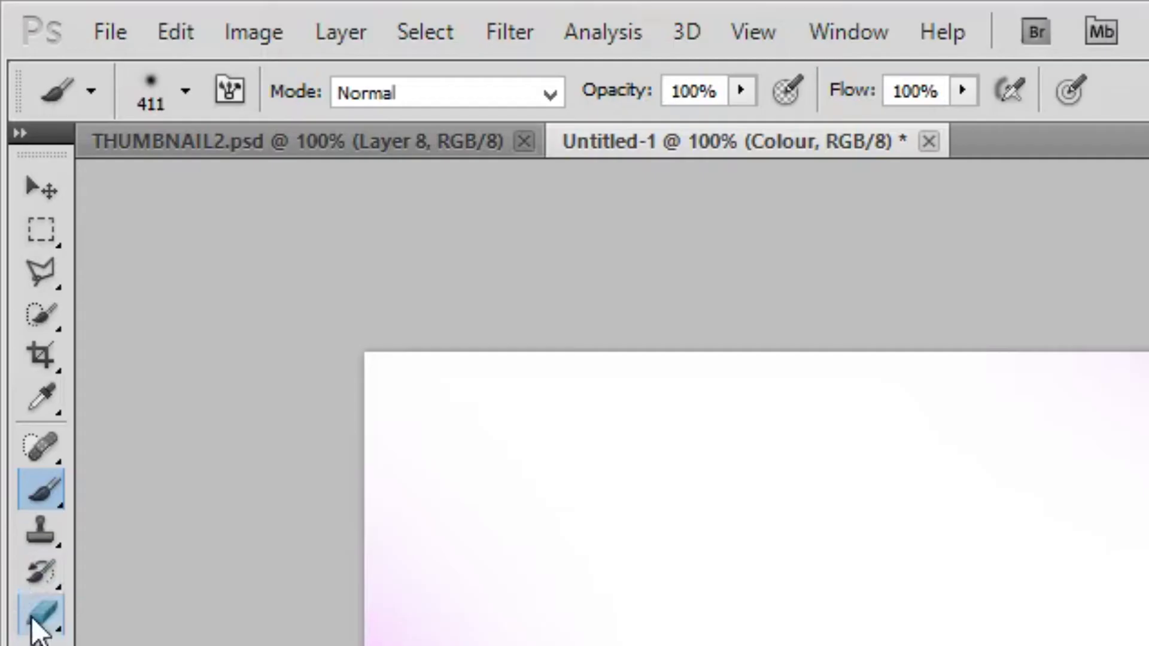
Erase the inner part of the purple border with a soft 432 px eraser at 0% hardness, leaving a faded rim.
left_click(38, 625)
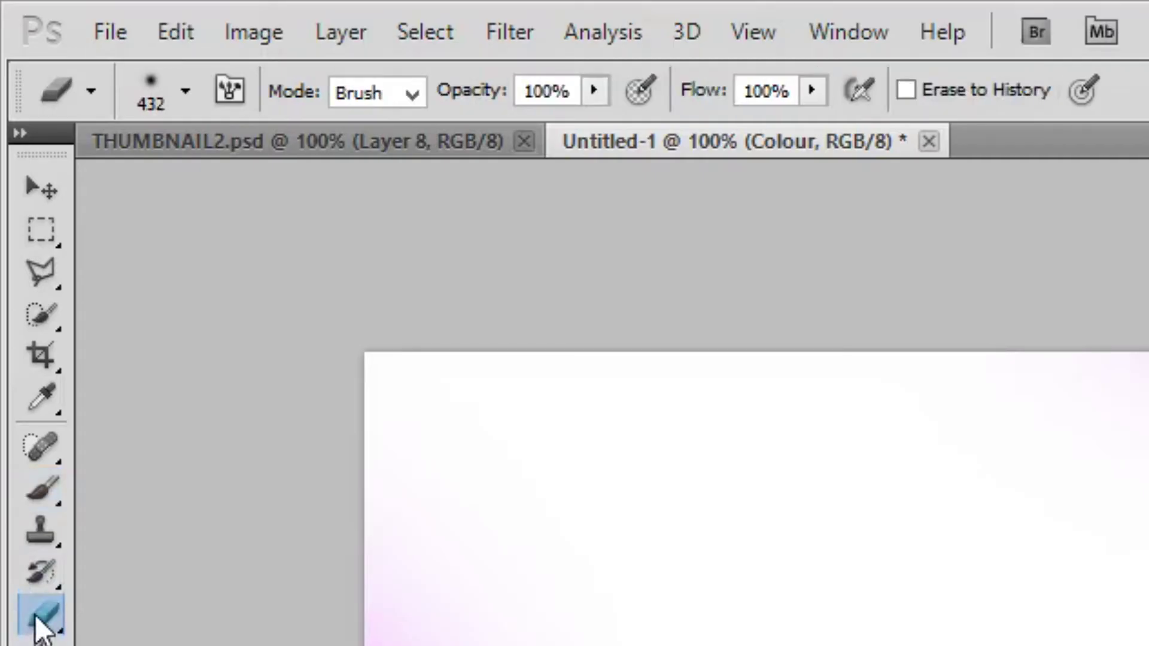
left_click(185, 91)
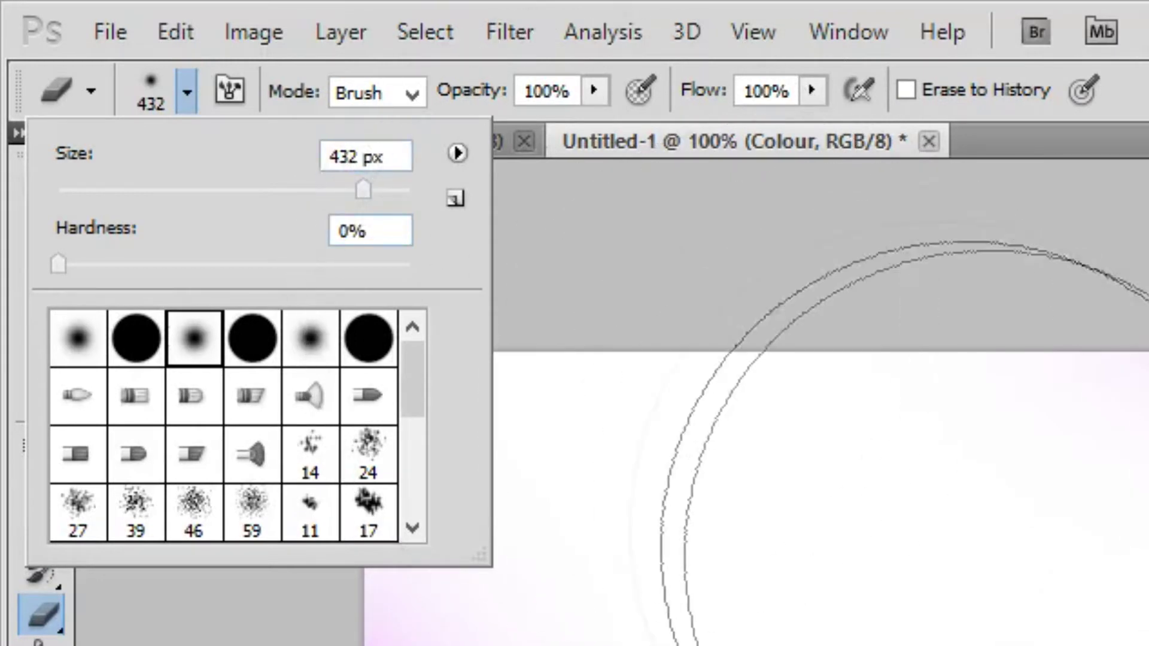
left_click(580, 236)
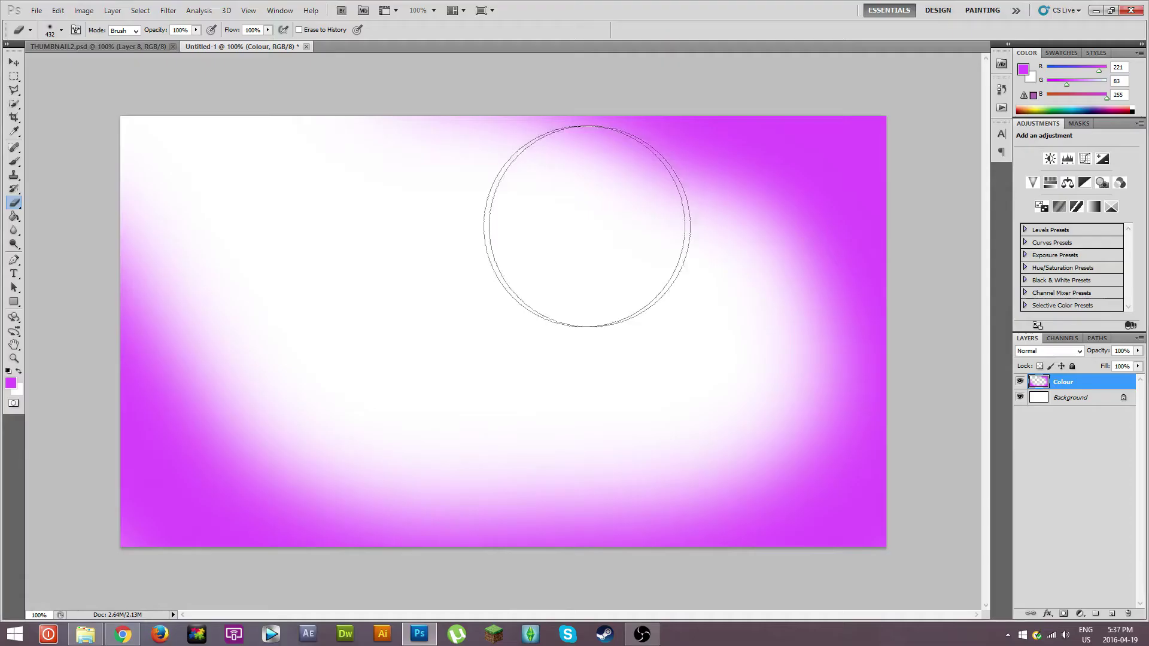
mouse_move(669, 227)
left_mouse_down()
mouse_move(774, 293)
mouse_move(740, 243)
mouse_move(766, 256)
mouse_move(789, 297)
mouse_move(782, 361)
mouse_move(753, 411)
mouse_move(685, 454)
mouse_move(607, 468)
mouse_move(415, 467)
mouse_move(348, 450)
mouse_move(268, 407)
mouse_move(231, 294)
mouse_move(232, 227)
mouse_move(273, 159)
left_mouse_up()
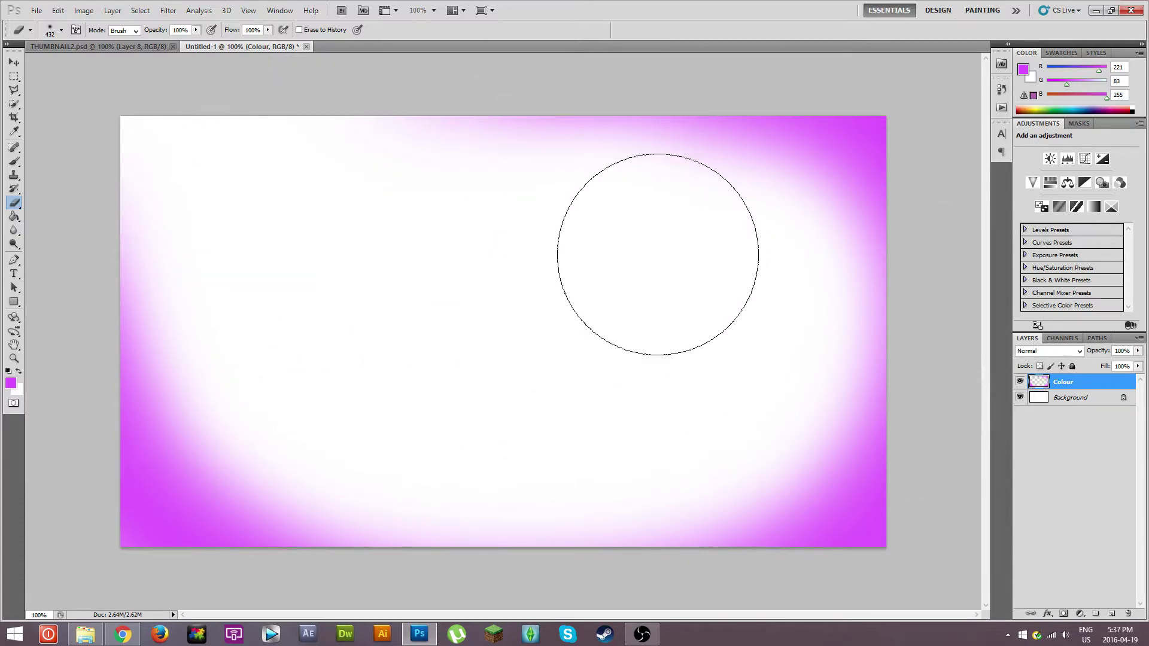
left_click(14, 62)
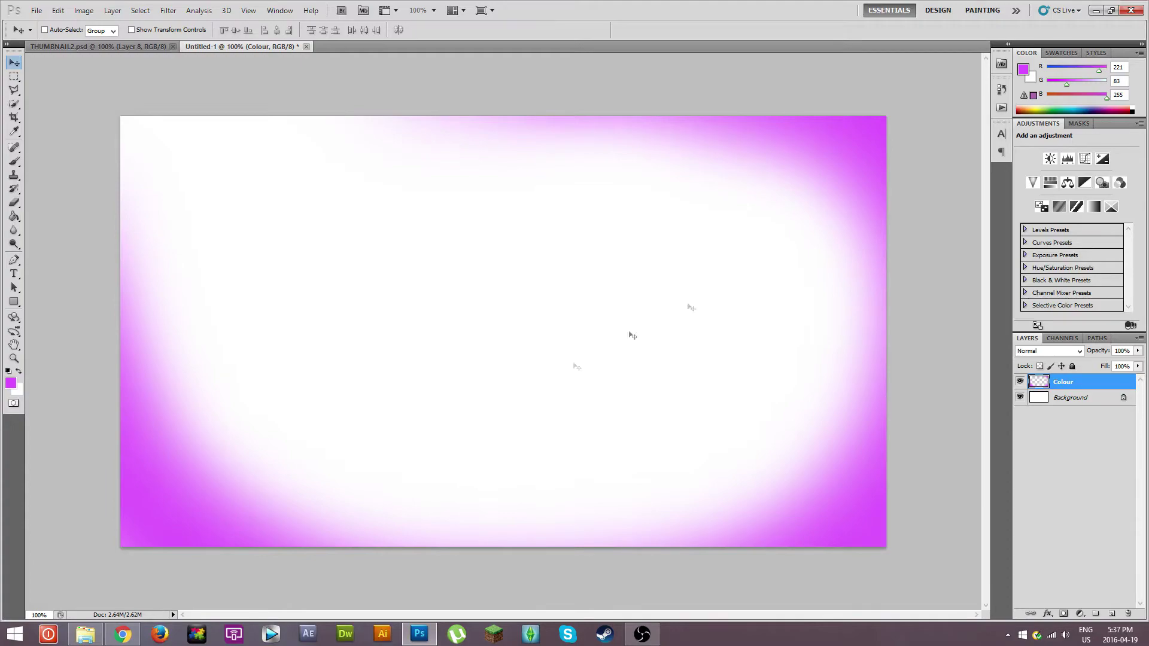
Switch to Chrome to view the enlarged Black Ops 3 Nuketown image, and return to Photoshop.
left_click(122, 634)
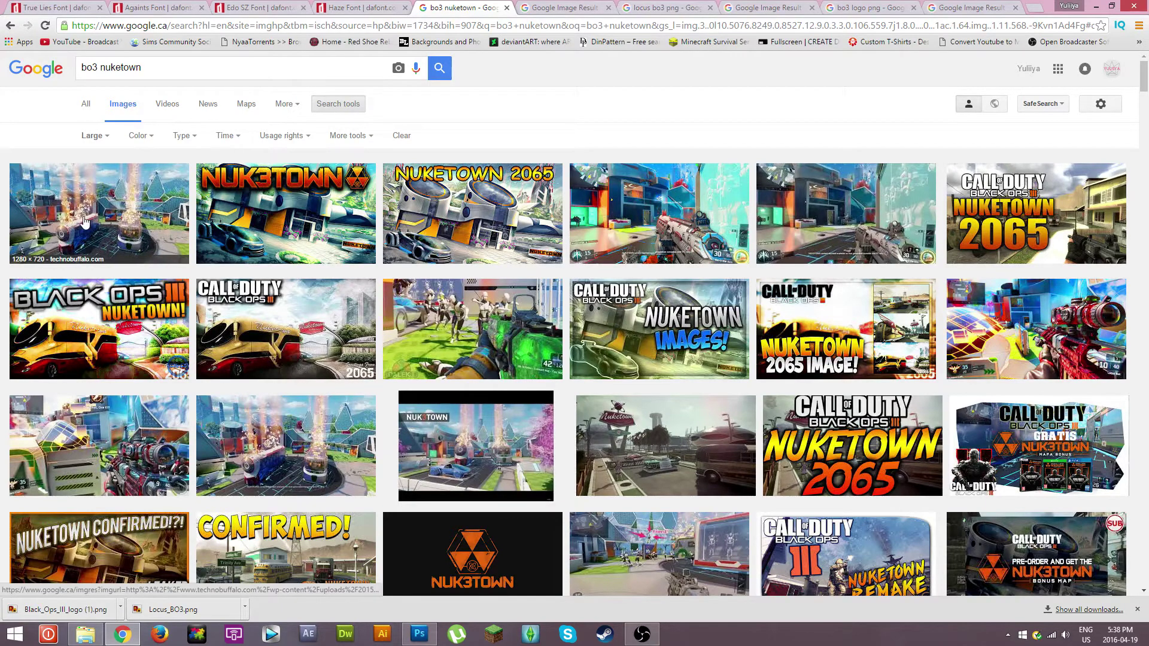
left_click(563, 8)
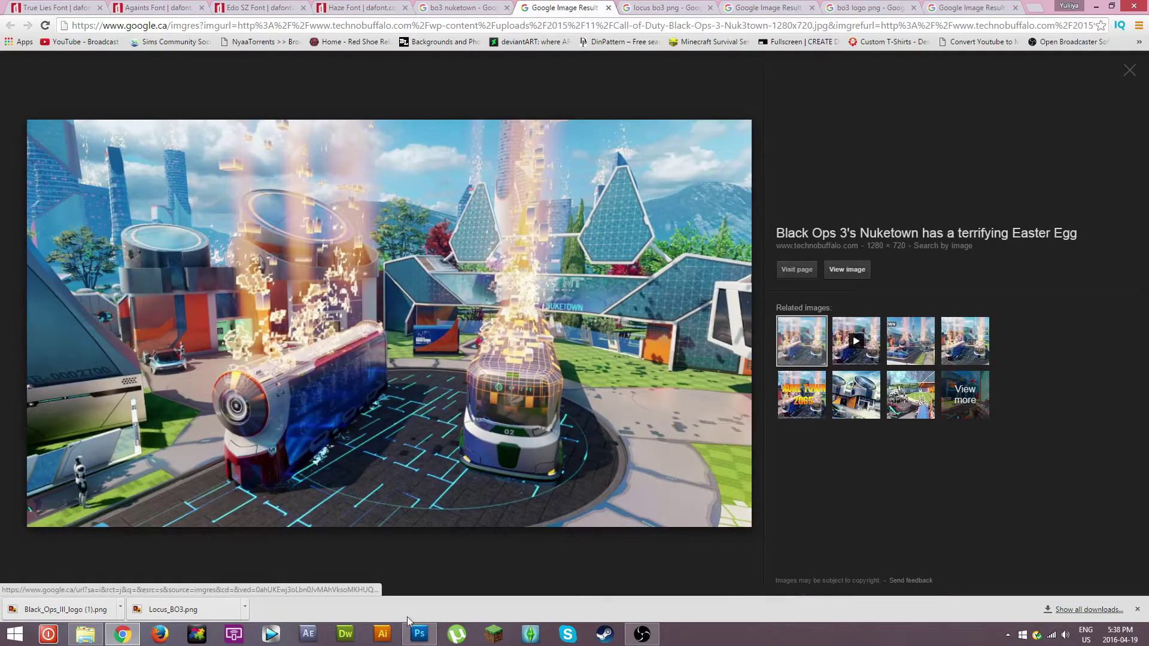
left_click(419, 634)
Open the Nuketown 1280x720 JPG from the thumbnail folder and bring it into the untitled document as a layer.
left_click(85, 634)
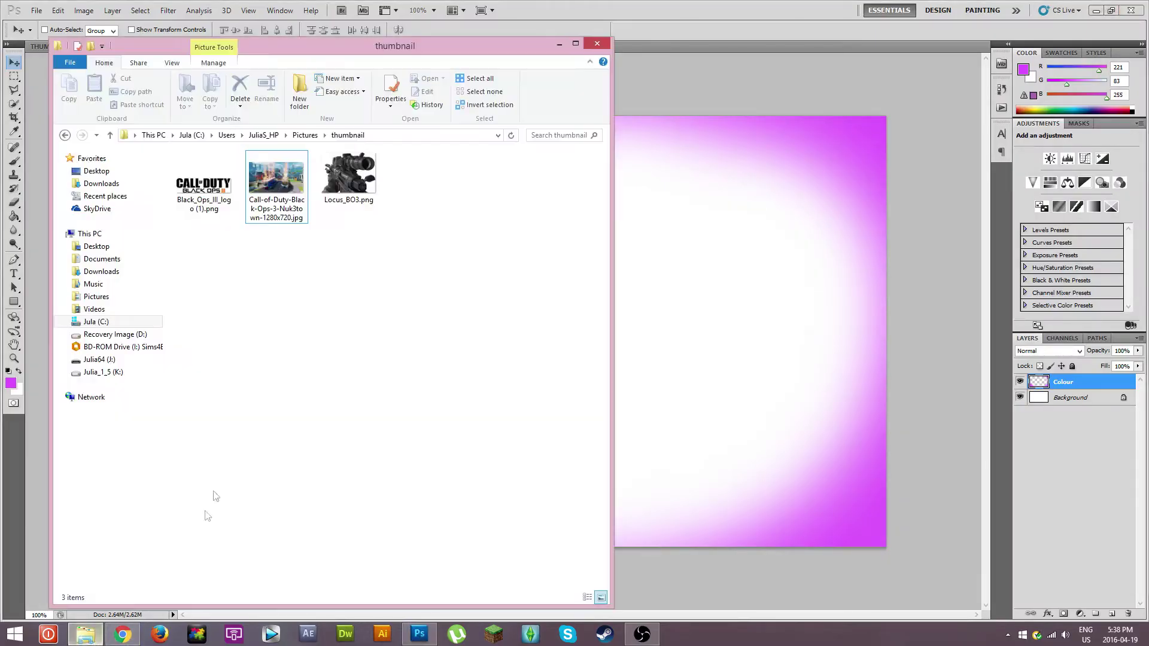
left_click_drag(264, 184, 642, 42)
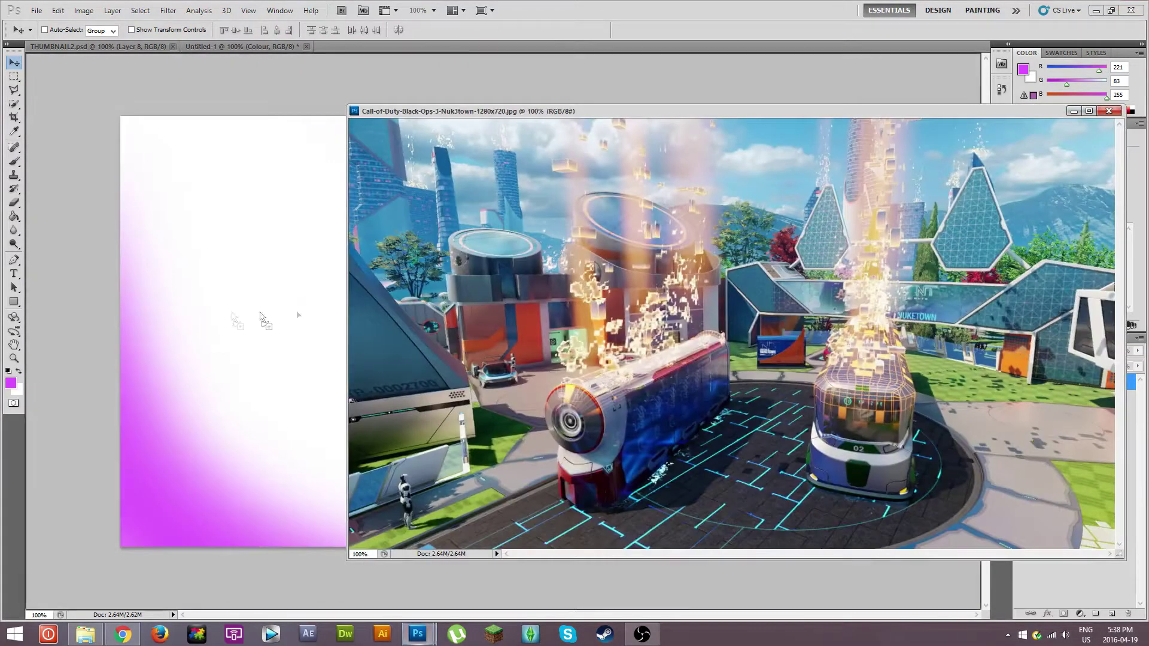
left_click_drag(256, 320, 211, 316)
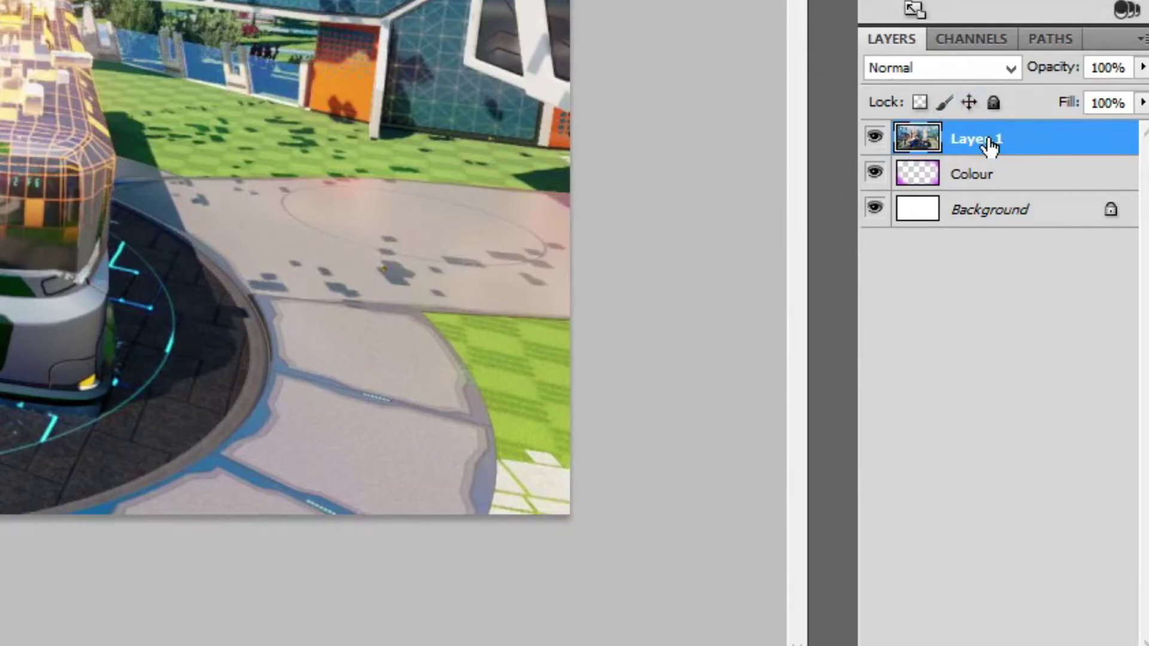
Rename the imported image layer "Nuketown" and move it below the Colour layer.
double_click(991, 144)
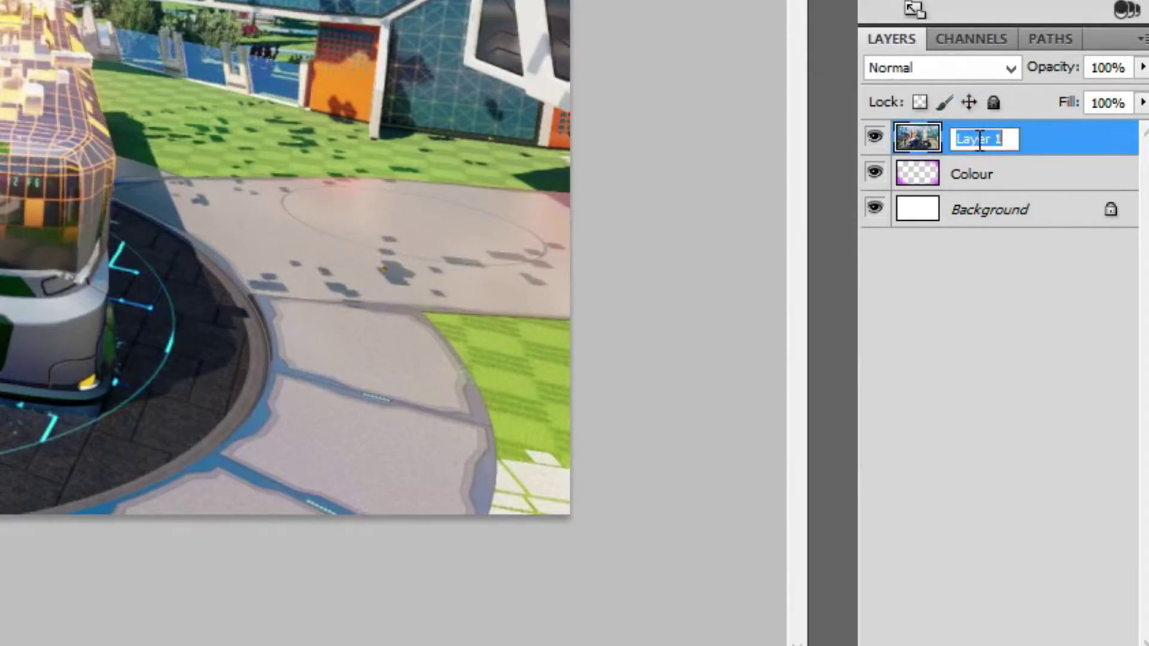
type("Nuketown")
key("Return")
left_click_drag(977, 148, 1000, 194)
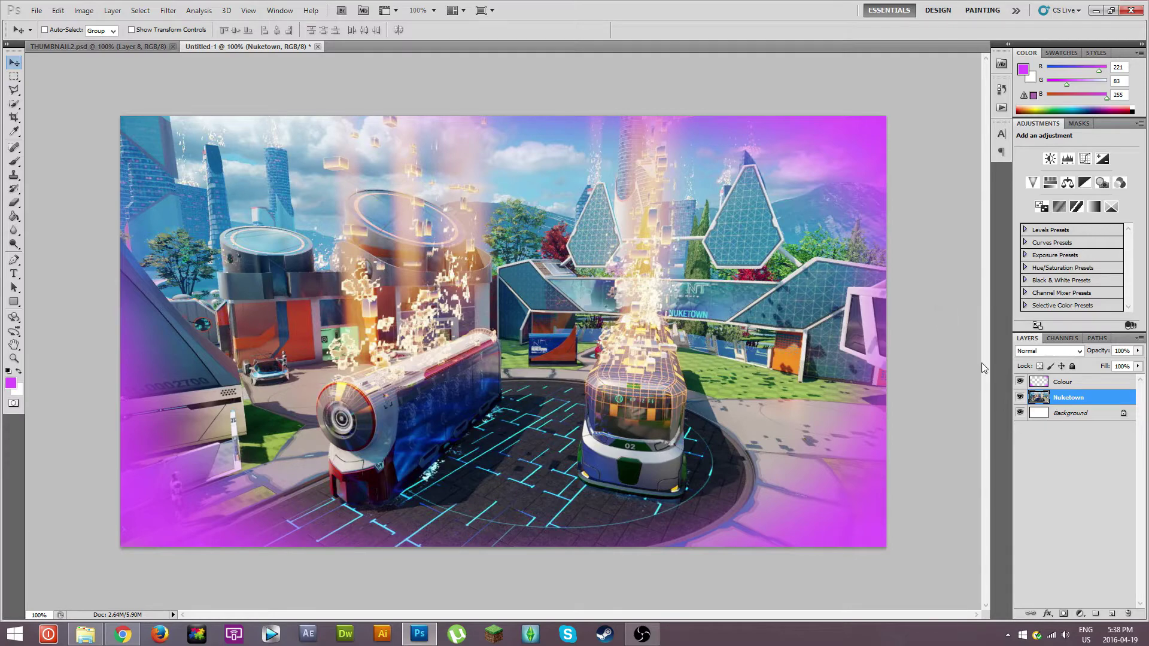
left_click(149, 47)
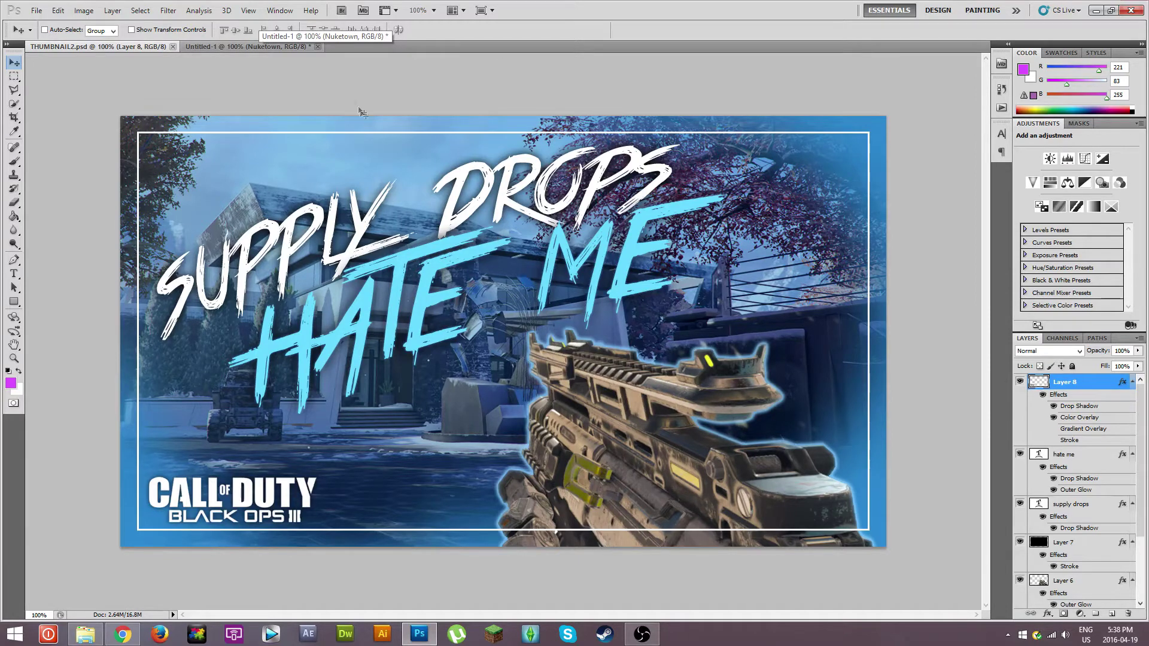
left_click(286, 46)
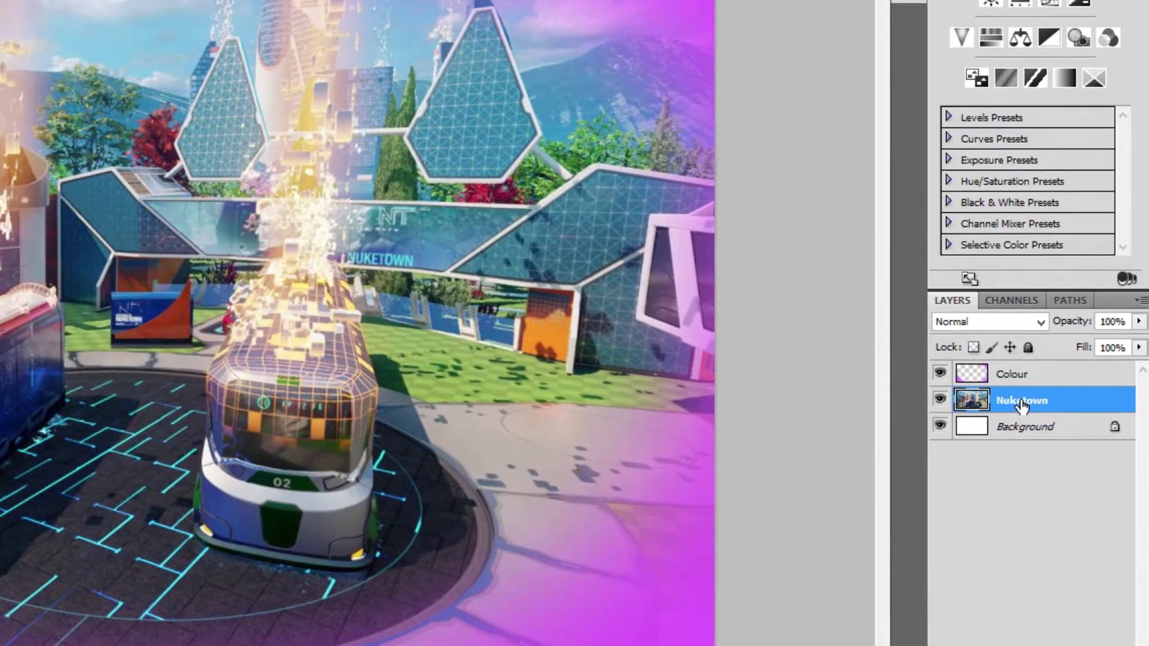
Open the blending options of the Nuketown layer and enable the Satin effect.
right_click(1022, 377)
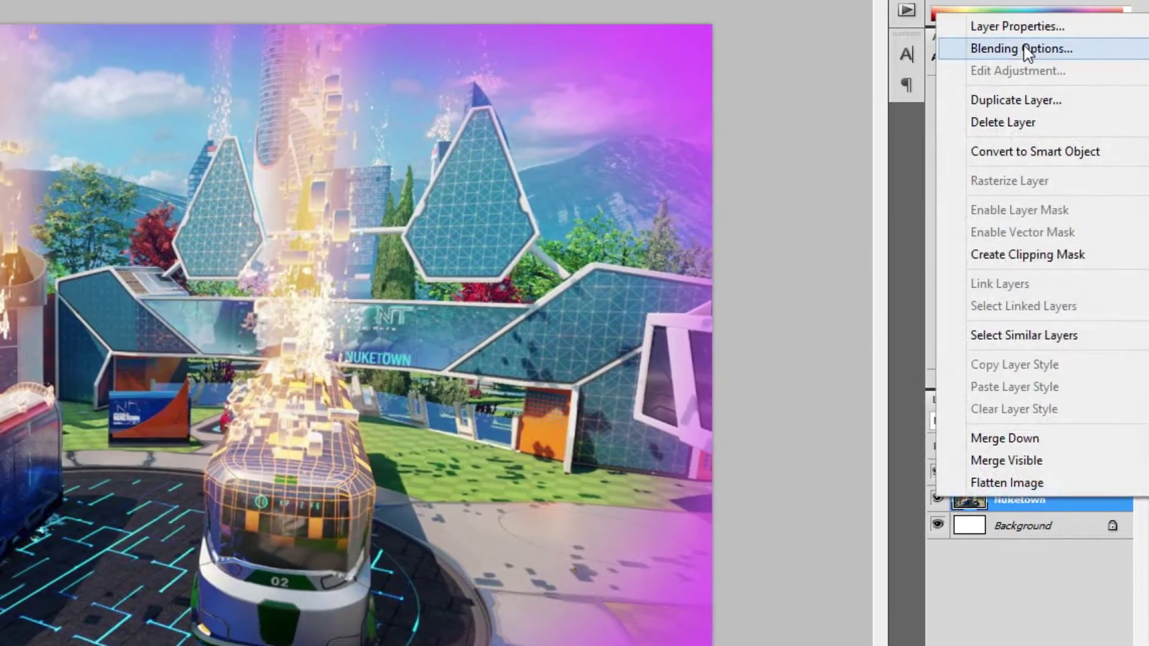
left_click(1024, 50)
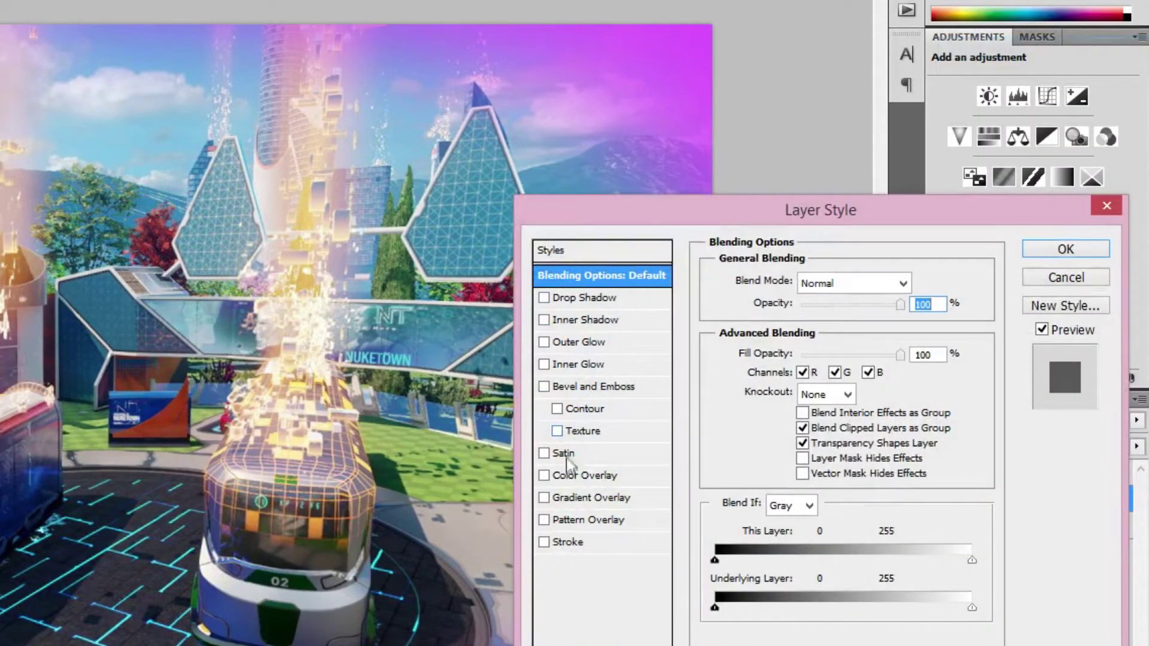
left_click(563, 456)
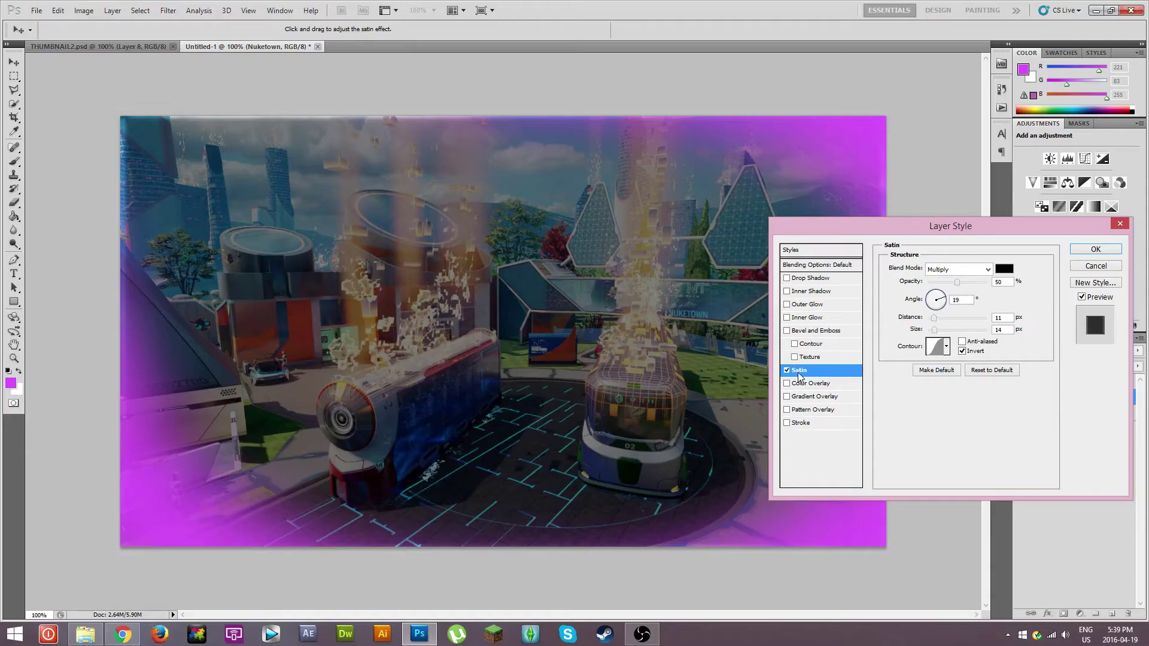
Set the Nuketown layer's satin colour to light purple e26fff and apply the layer style.
left_click(1004, 269)
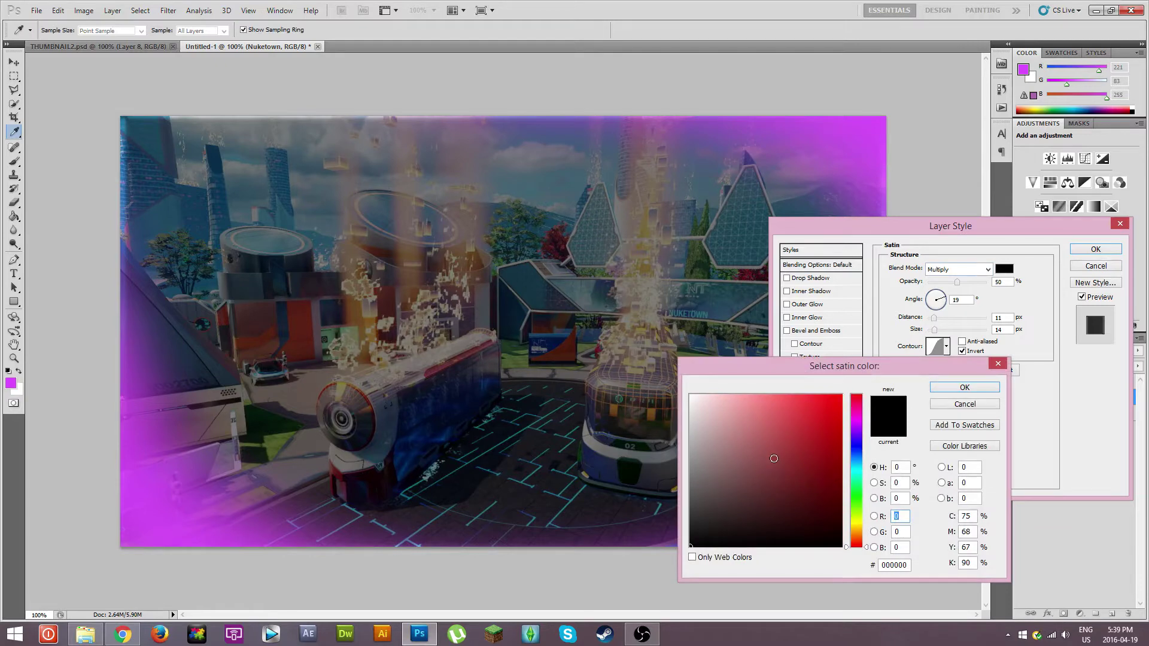
left_click(11, 384)
left_click(791, 415)
left_click_drag(795, 423, 758, 383)
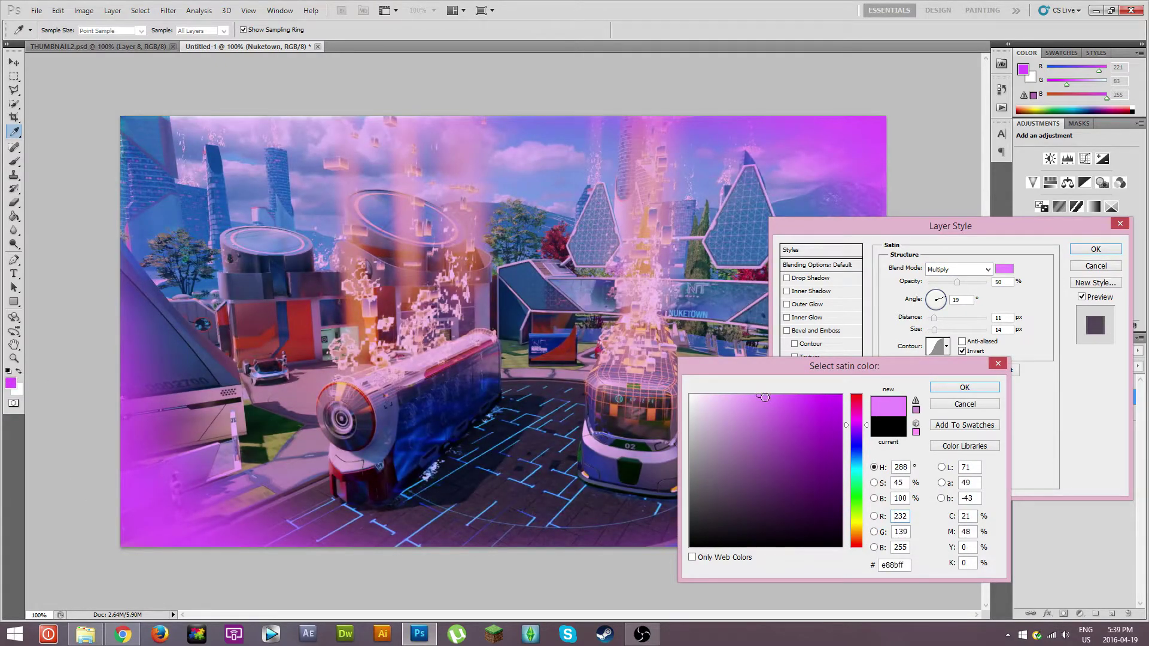
left_click(790, 395)
left_click(776, 391)
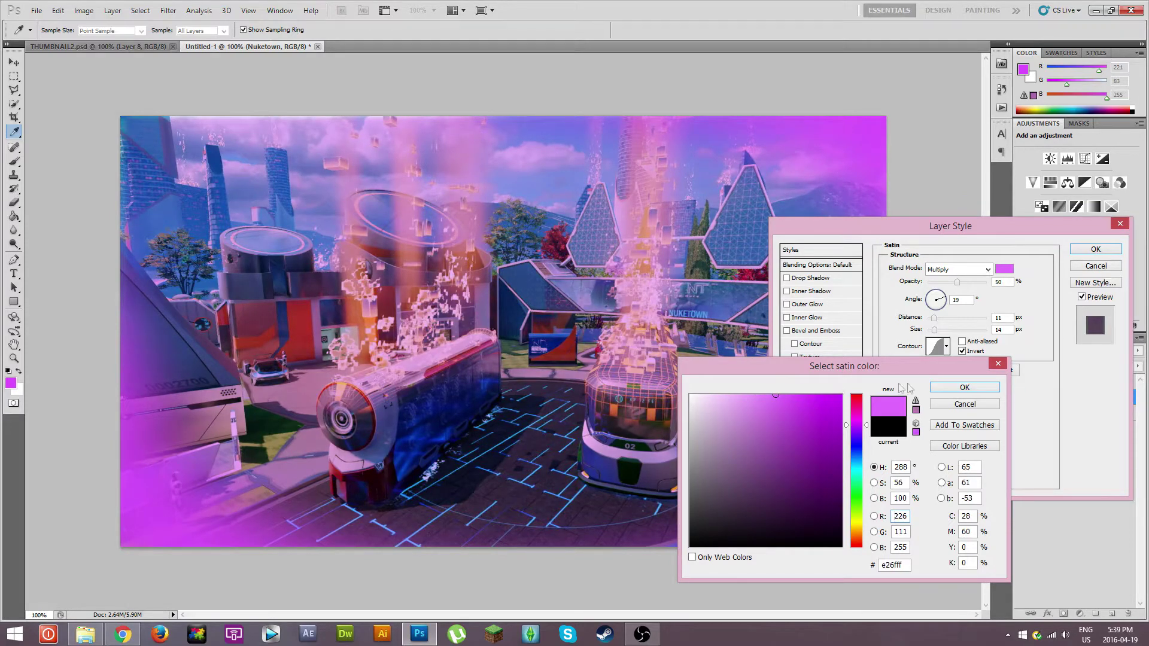
left_click(949, 388)
key("Return")
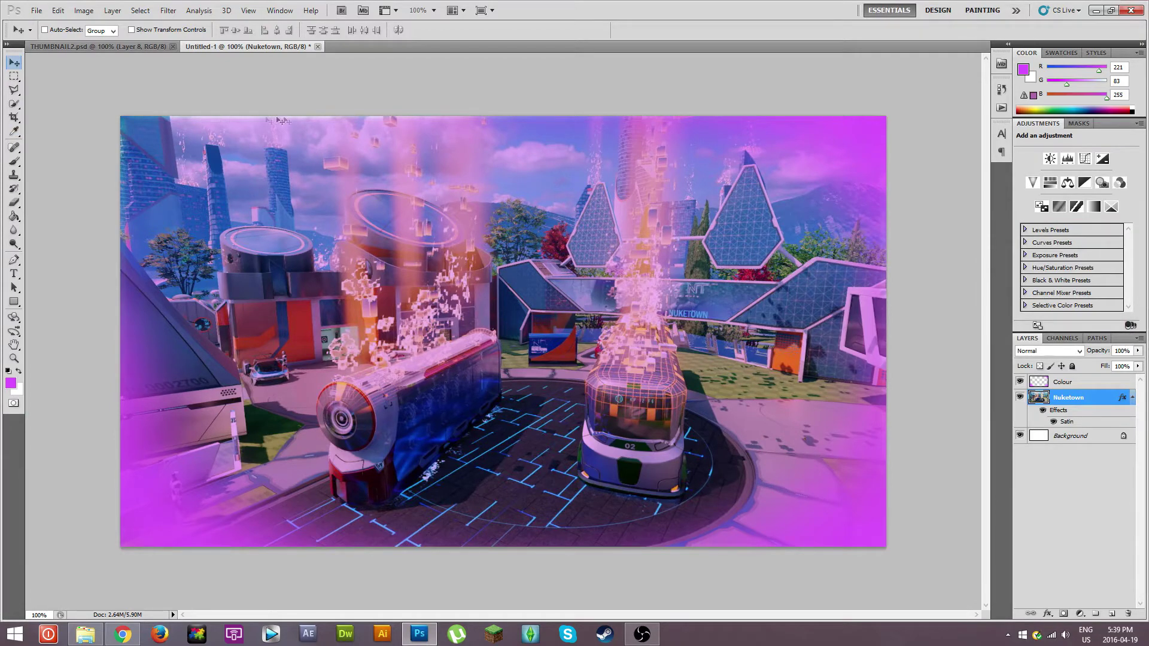
Scale the Nuketown layer up to about 102.7% with the transform controls and apply the transformation.
left_click(131, 29)
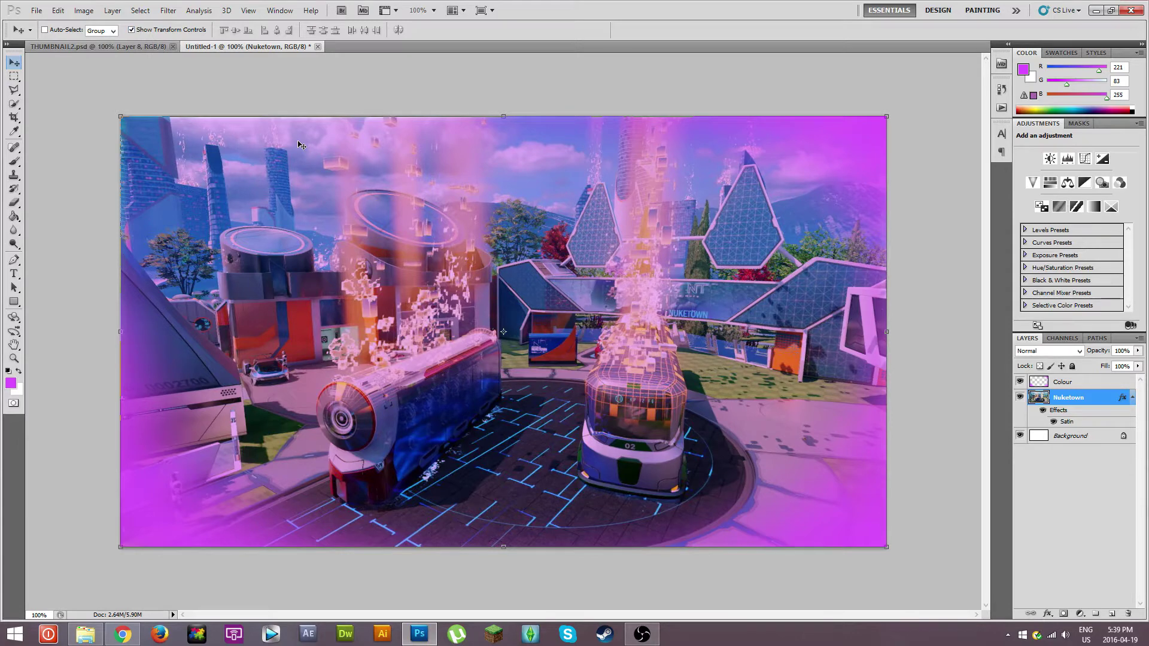
left_click_drag(332, 202, 325, 198)
left_click_drag(881, 543, 901, 552)
left_click(13, 65)
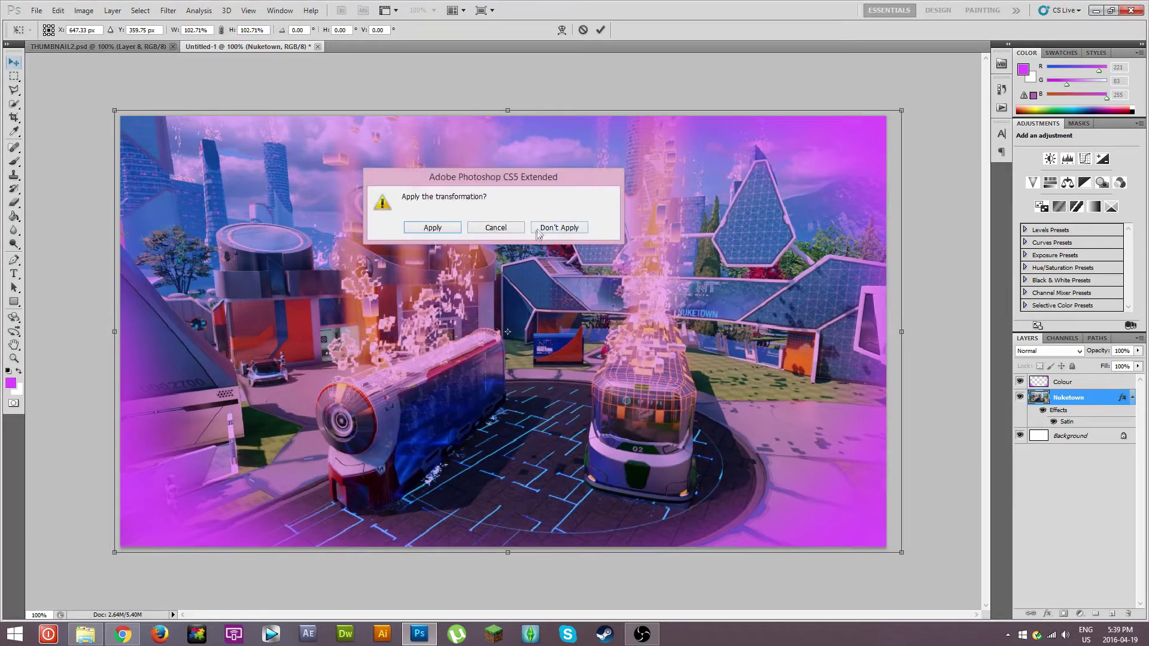
left_click(455, 234)
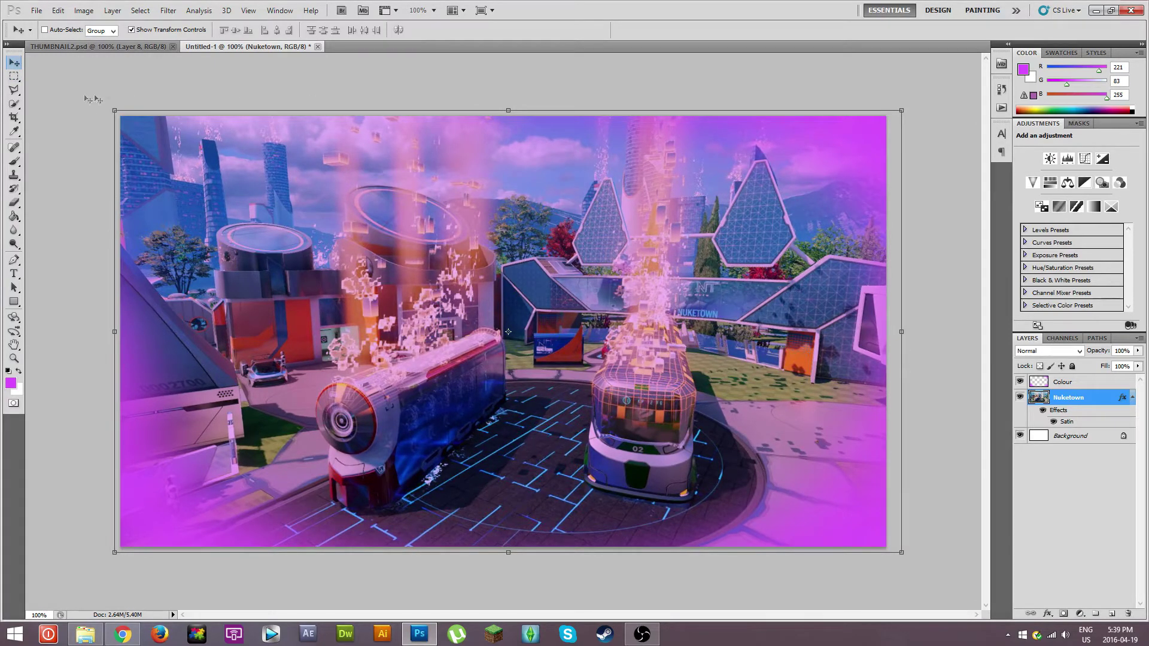
left_click(132, 30)
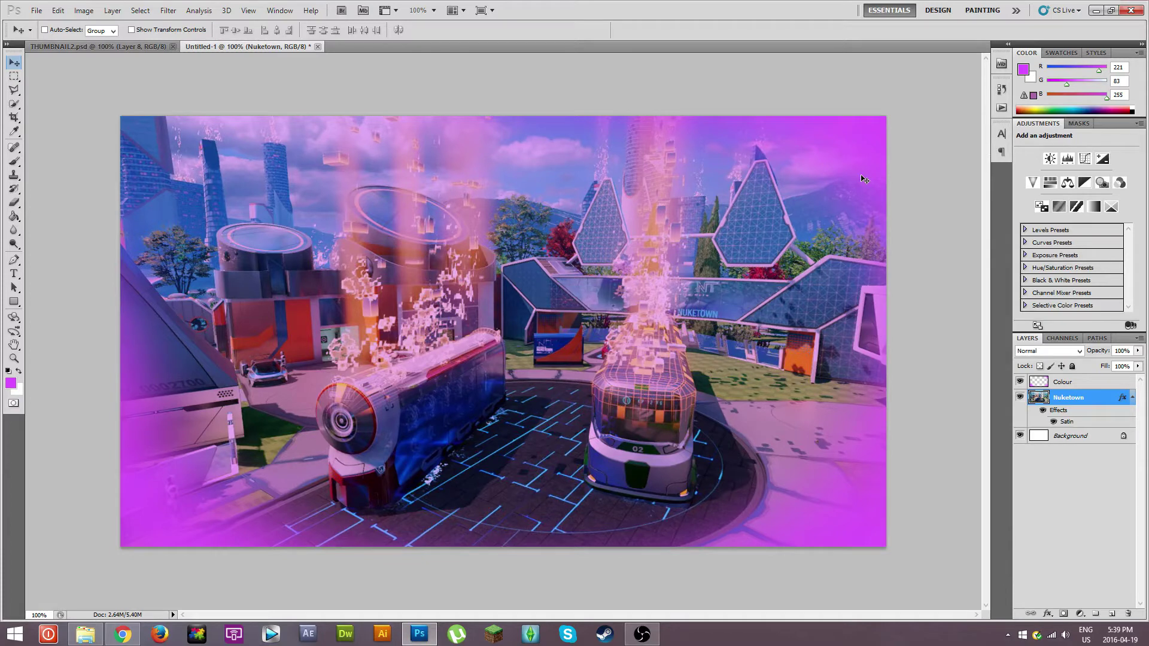
Check the THUMBNAIL2.psd reference, view the enlarged Locus rifle image in Chrome, and return to Photoshop.
left_click(144, 46)
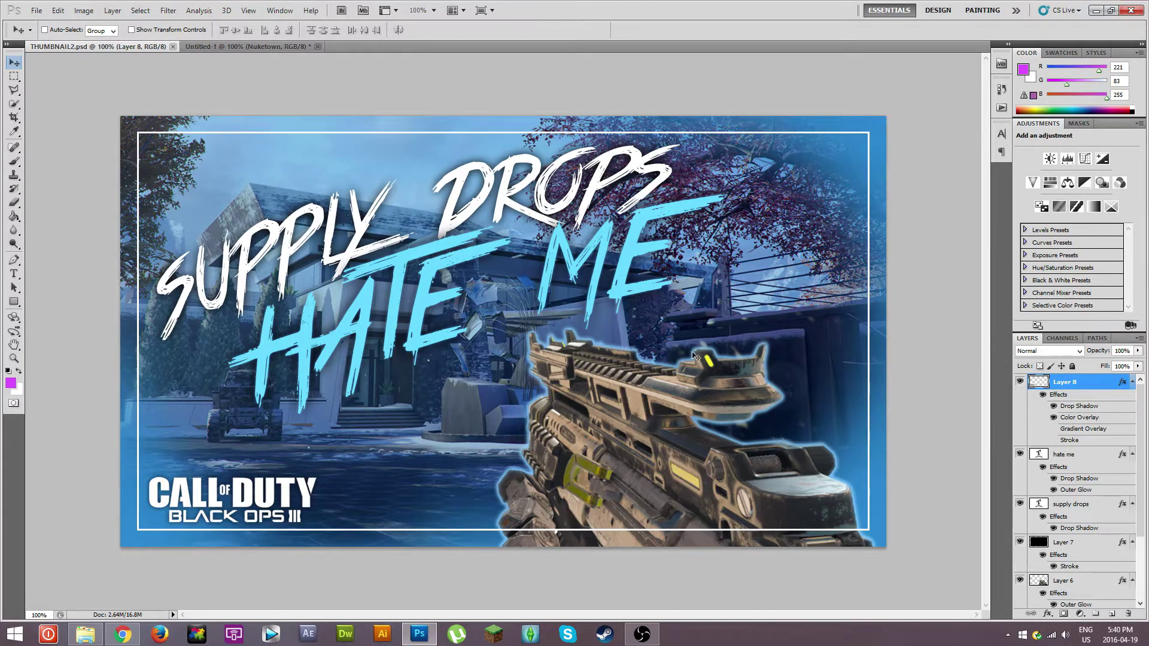
left_click(234, 46)
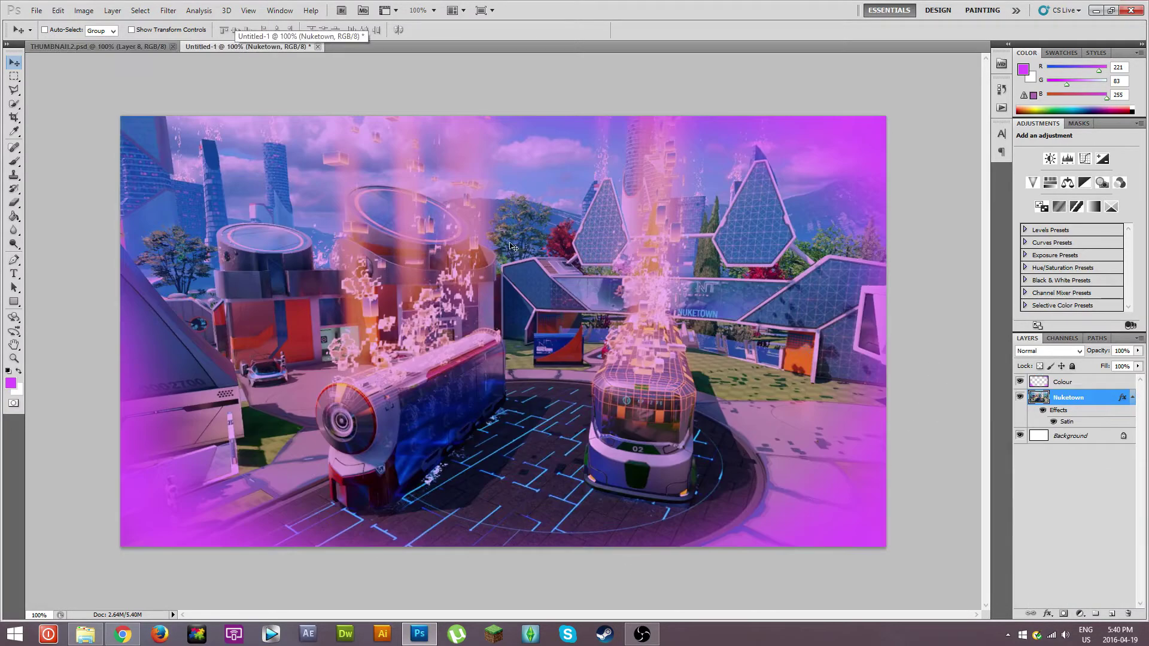
left_click(122, 633)
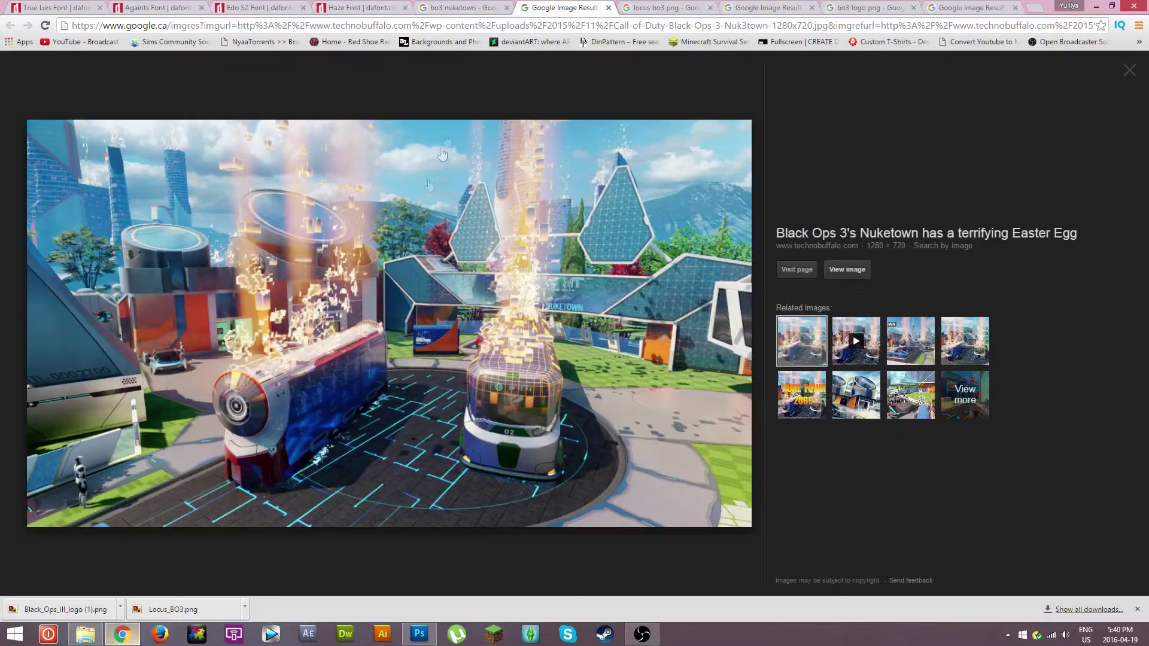
left_click(652, 8)
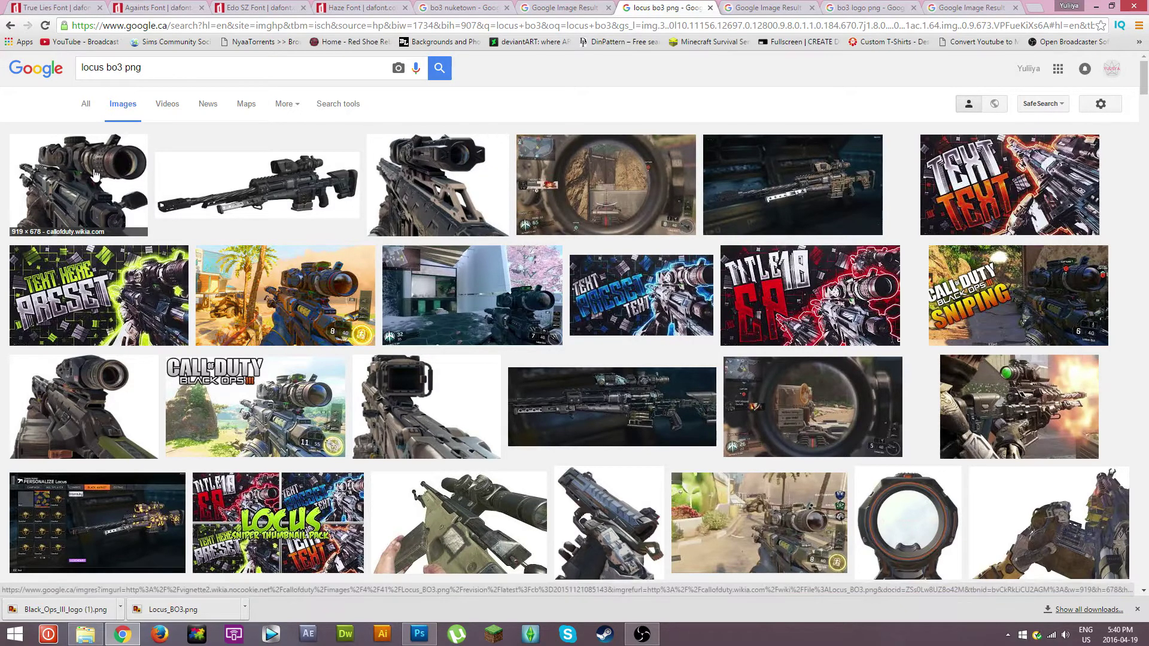
left_click(778, 7)
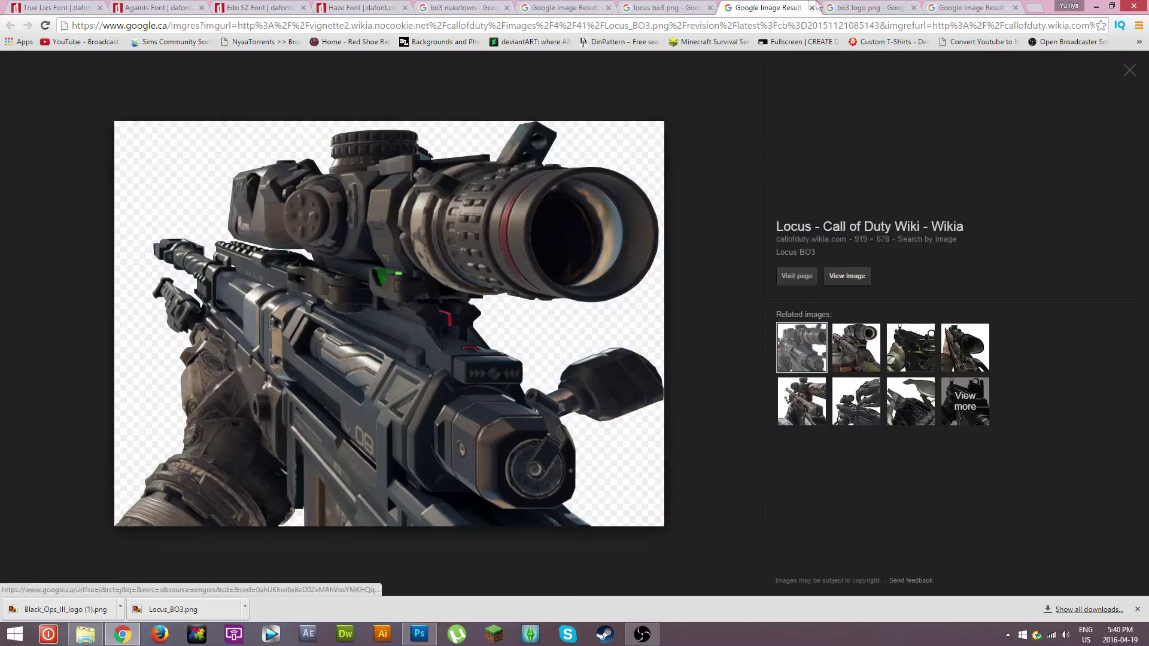
left_click(419, 635)
Open Locus_BO3.png from the thumbnail folder and bring the rifle into the untitled document as a layer, closing the source image.
left_click(85, 634)
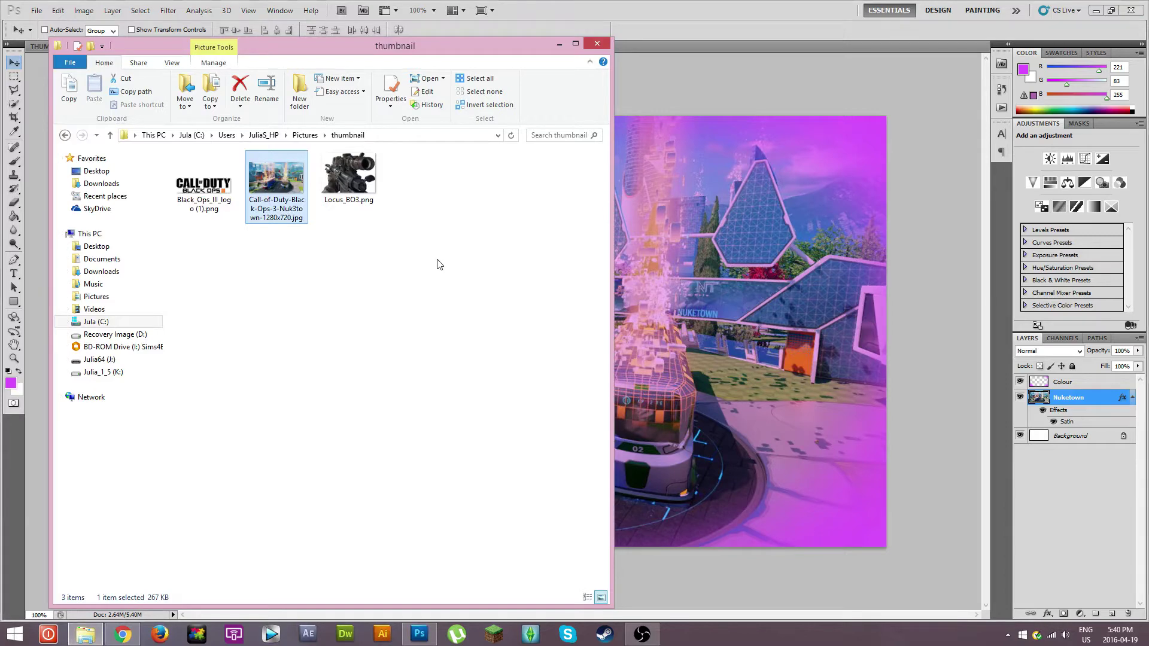
left_click_drag(352, 180, 640, 42)
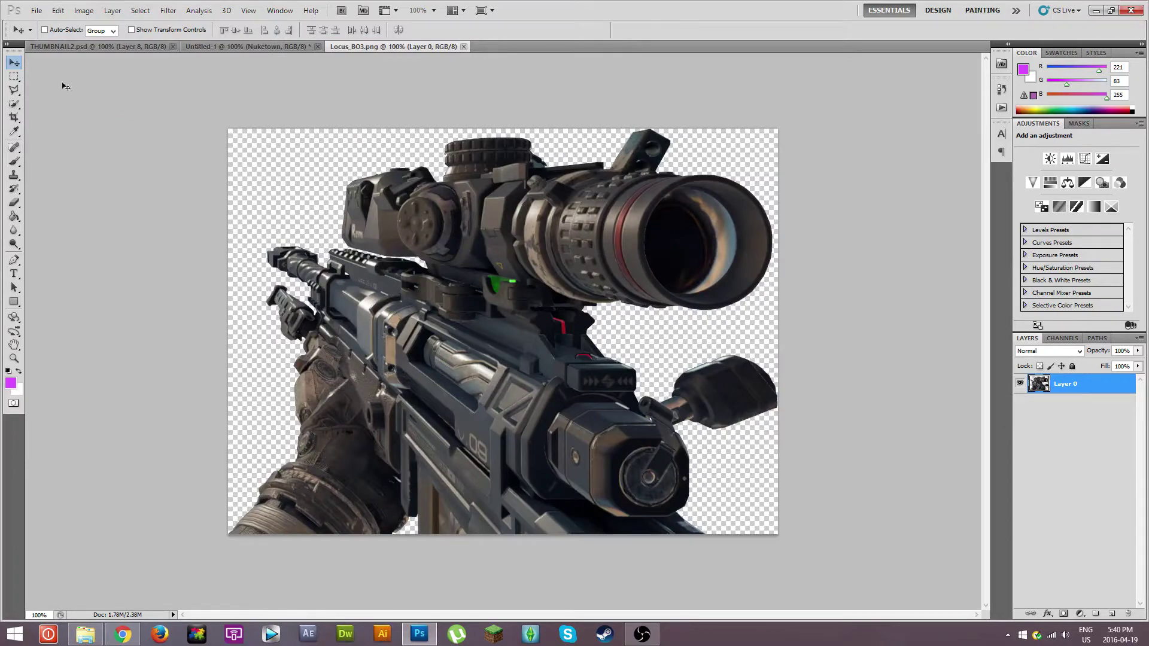
left_click_drag(426, 48, 496, 96)
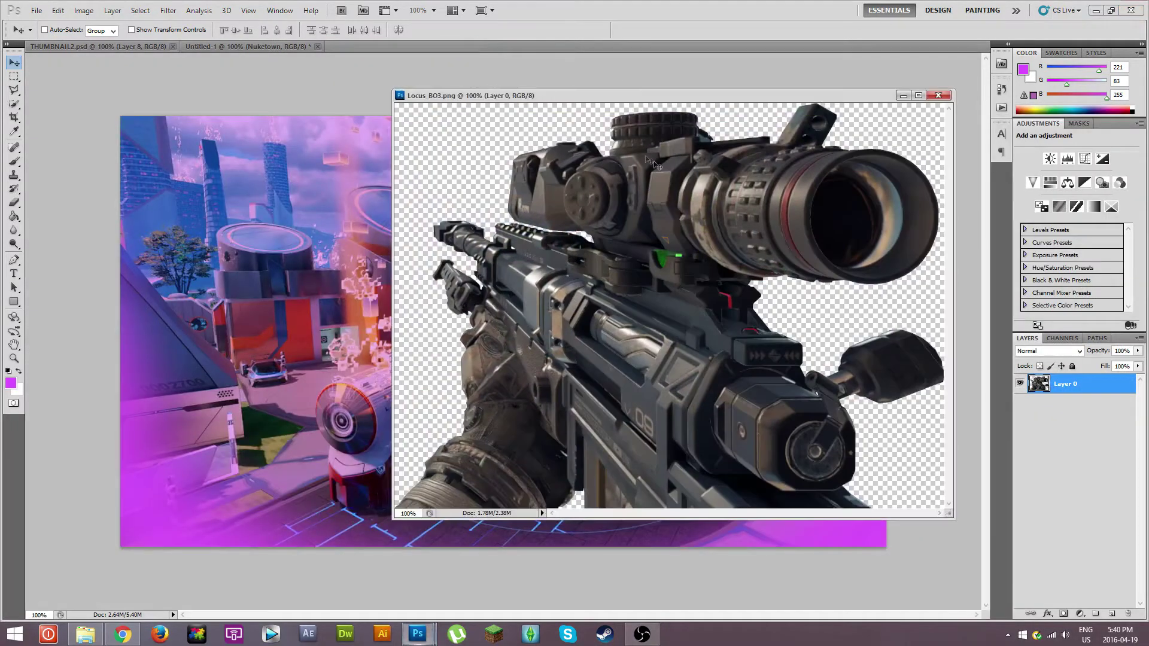
left_click_drag(660, 245, 298, 371)
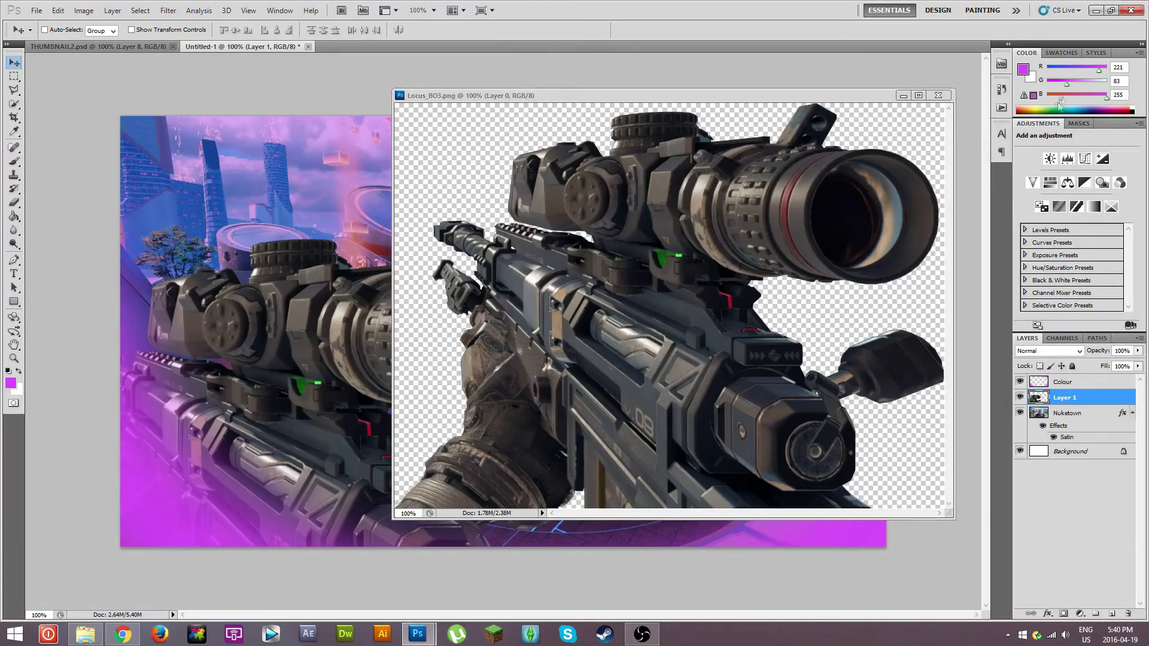
left_click(938, 97)
Scale the rifle layer to about 67%, rotate it about 6° clockwise, and place it in the canvas's lower-right corner.
left_click_drag(433, 363, 722, 289)
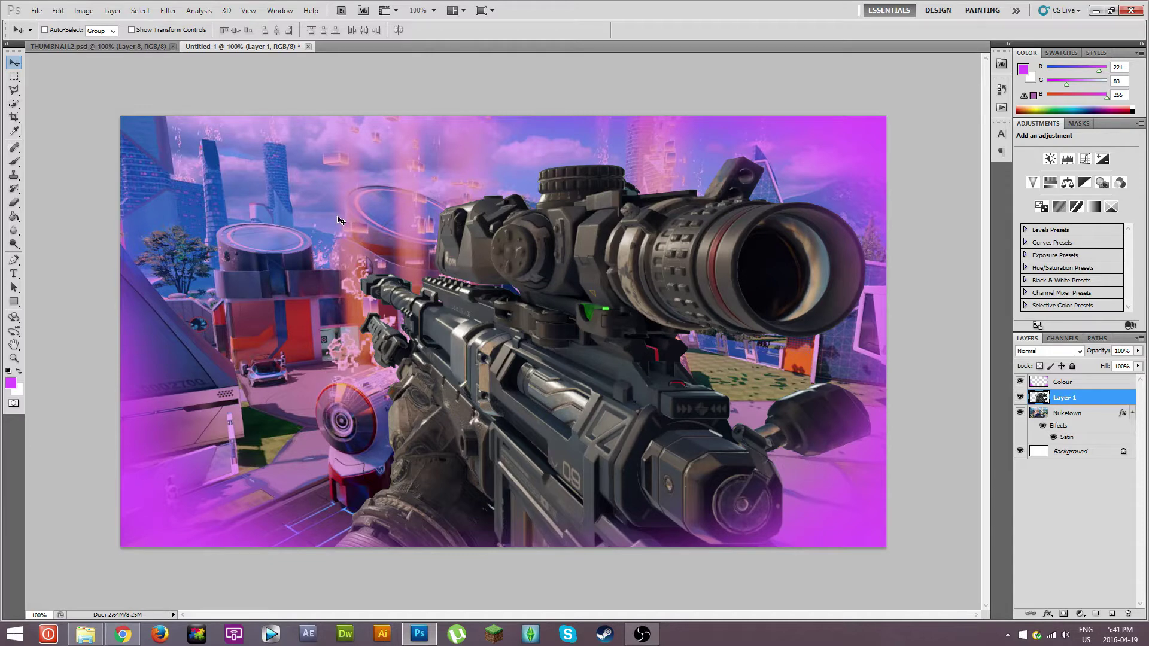
key("ctrl+t")
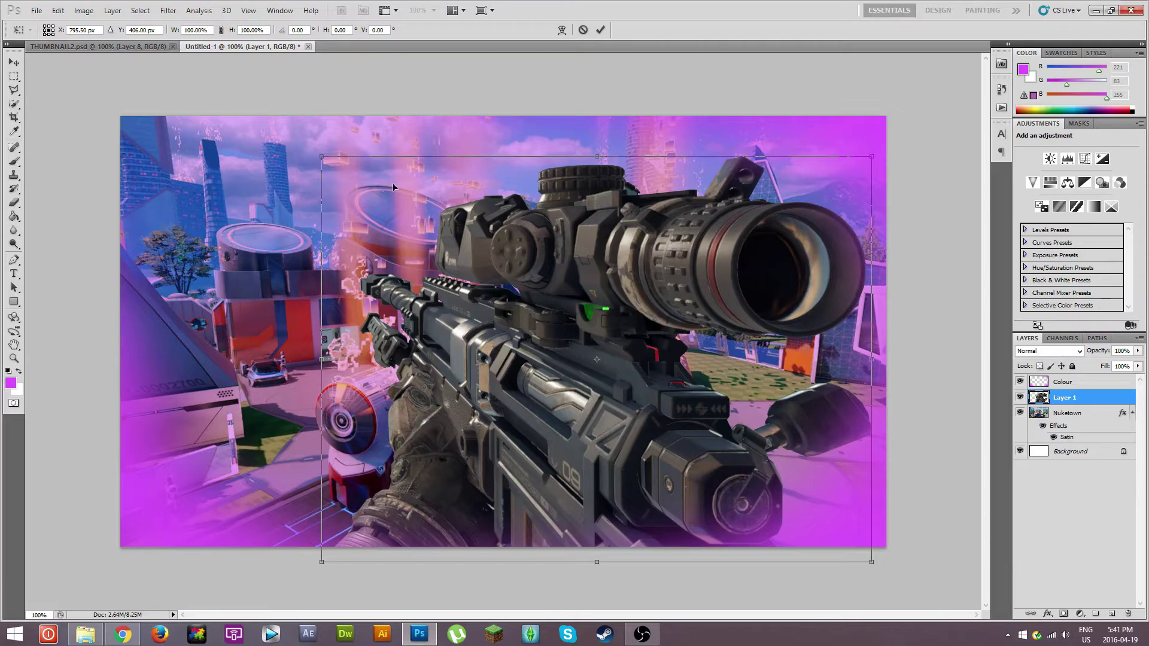
left_click_drag(321, 157, 502, 289)
left_click_drag(675, 383, 675, 396)
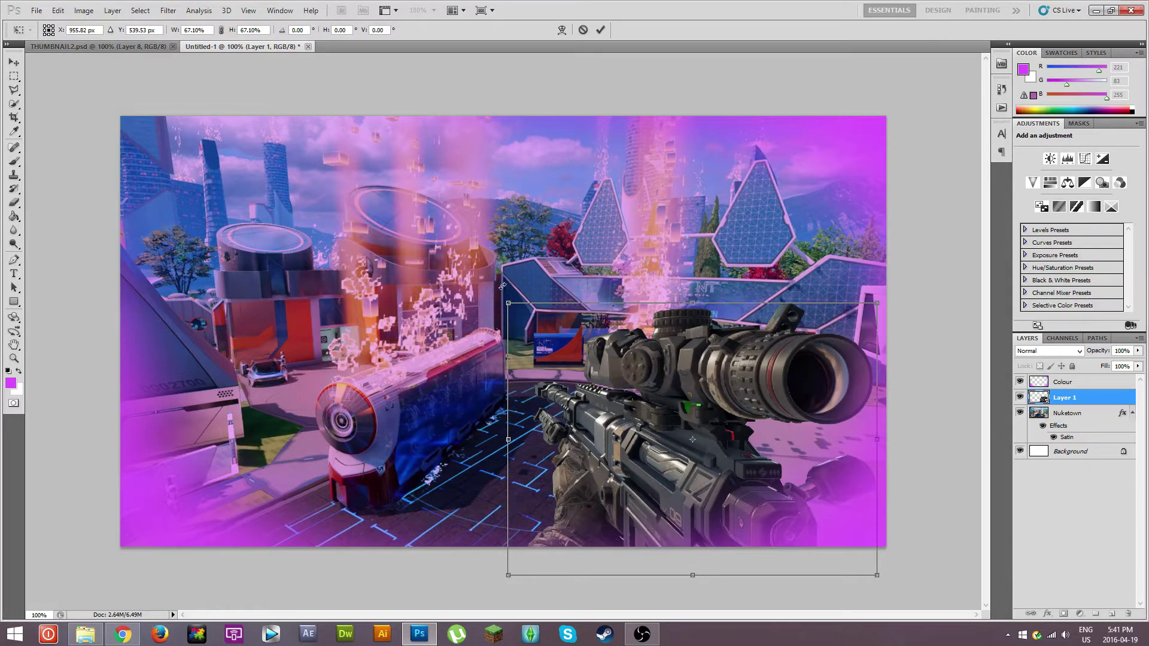
left_click_drag(502, 287, 513, 261)
left_click_drag(676, 385, 660, 396)
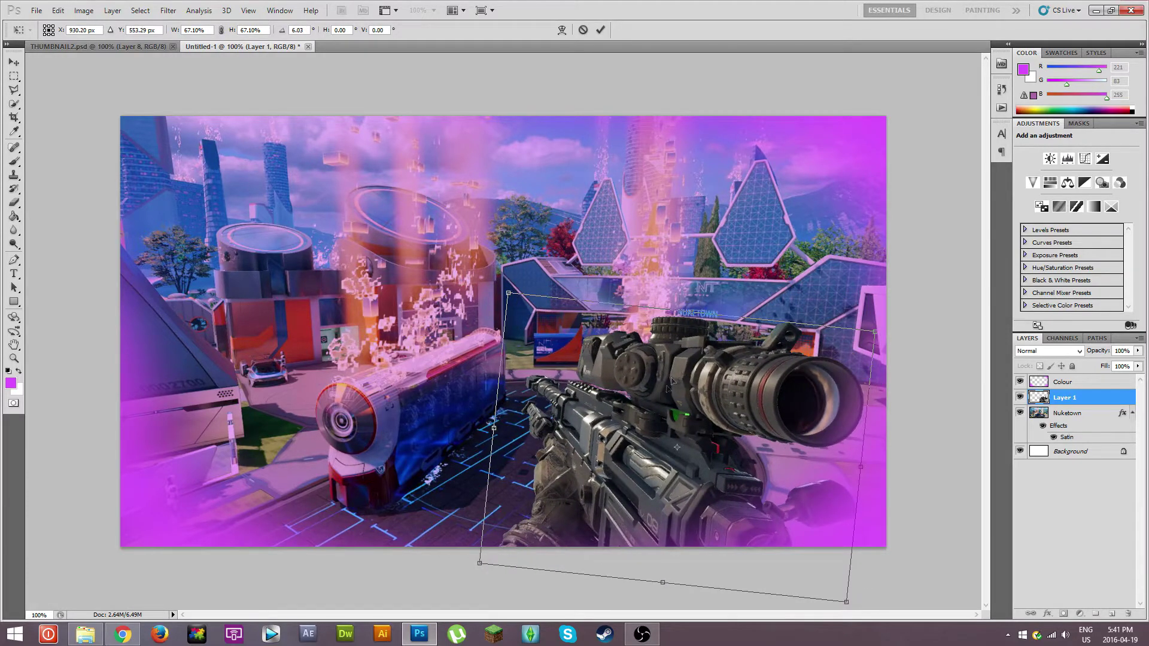
key("Return")
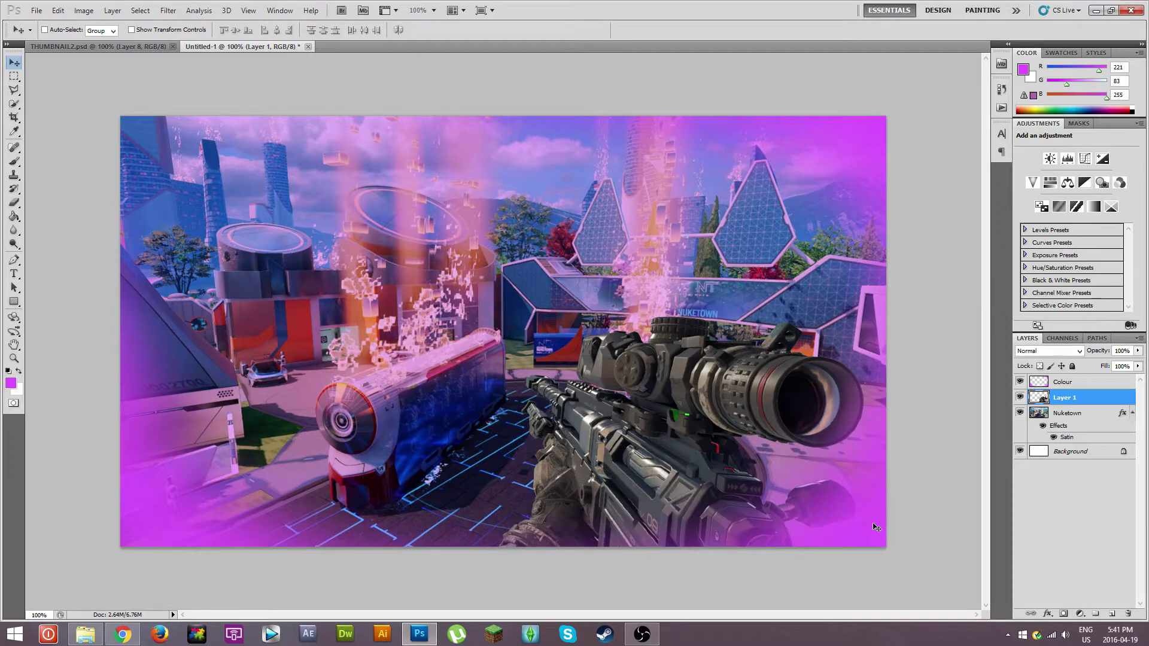
Check the THUMBNAIL2.psd reference, and give the rifle layer an outer glow in a purple sampled from the canvas edge.
left_click(129, 48)
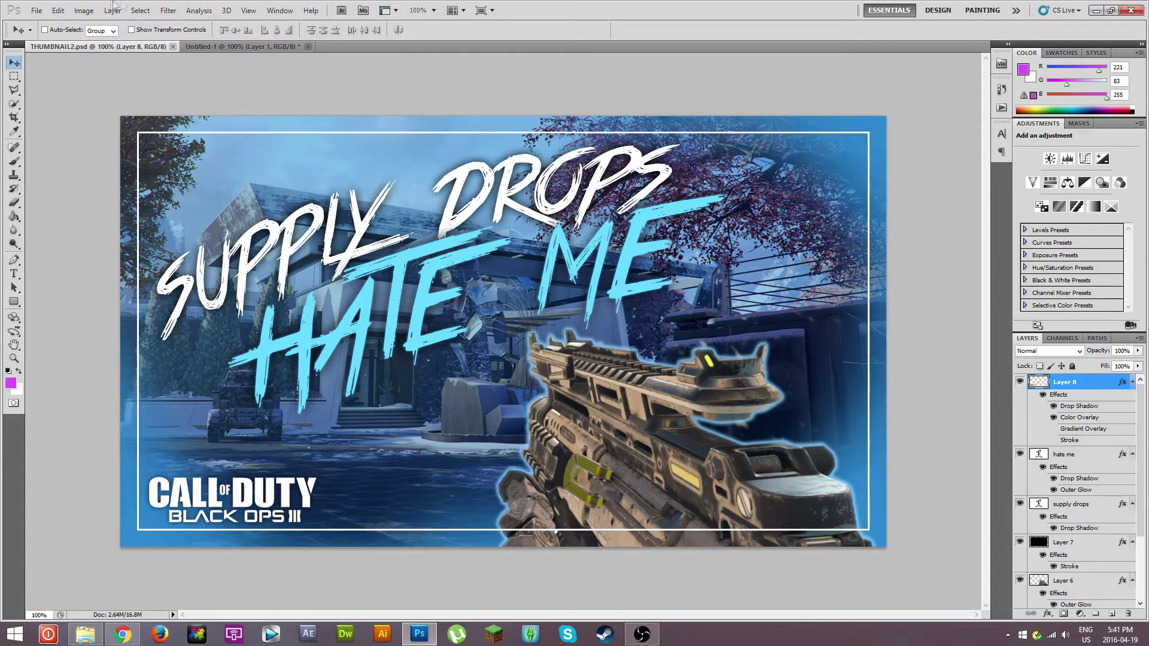
left_click(250, 46)
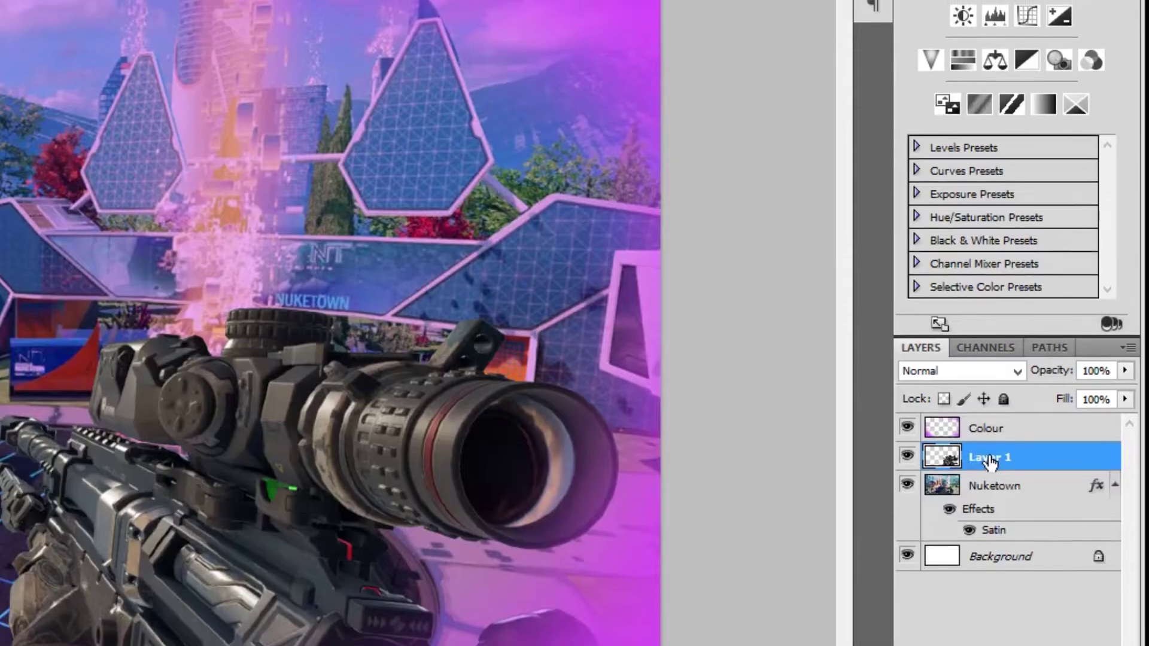
right_click(1062, 397)
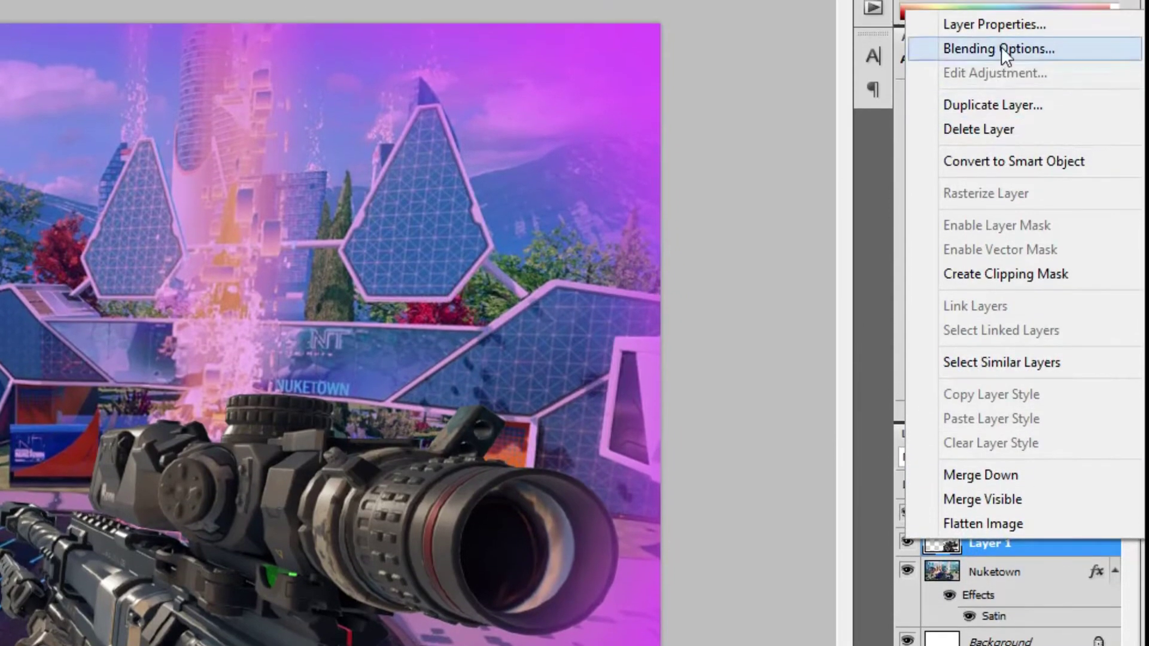
left_click(1000, 46)
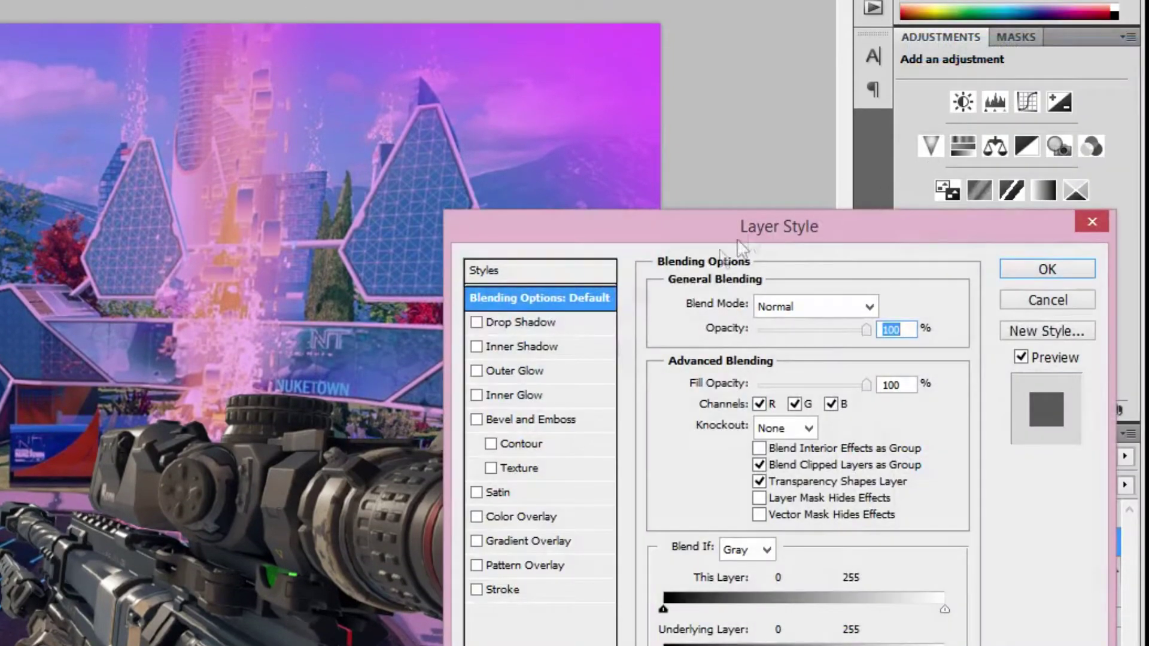
left_click(540, 370)
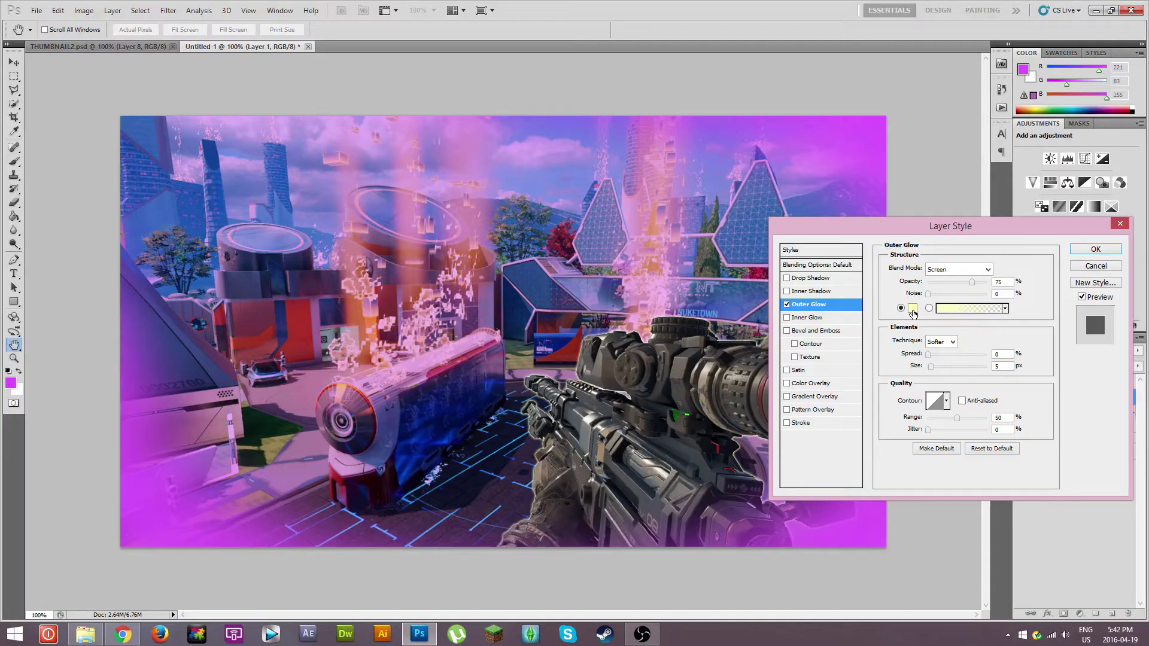
left_click(912, 309)
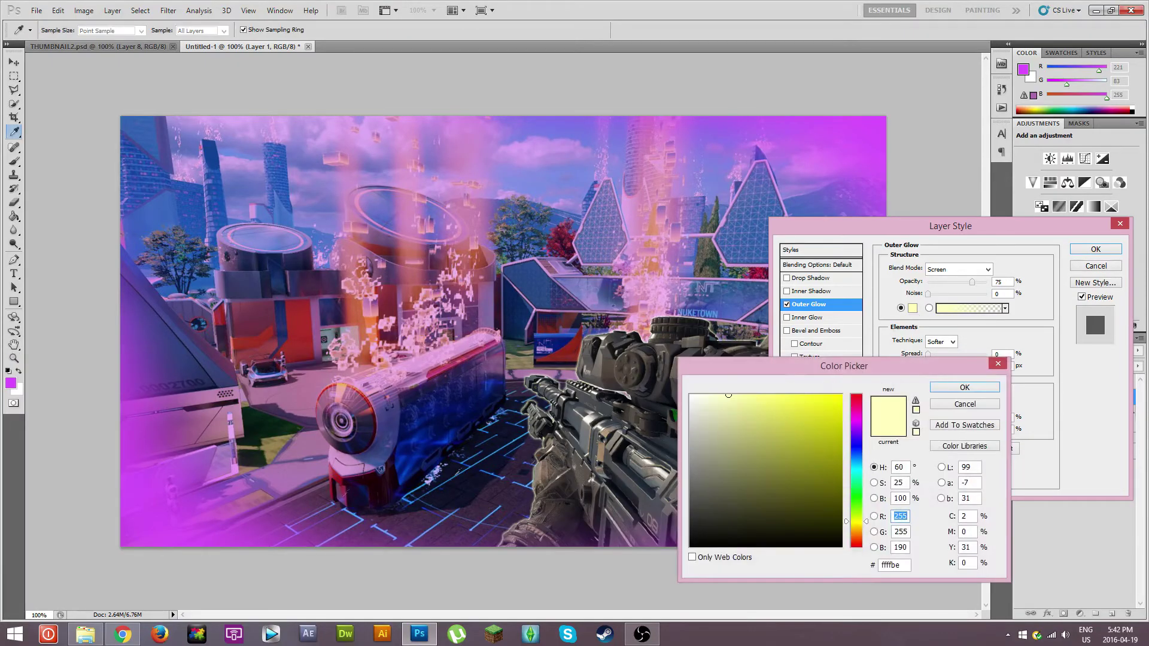
left_click(125, 542)
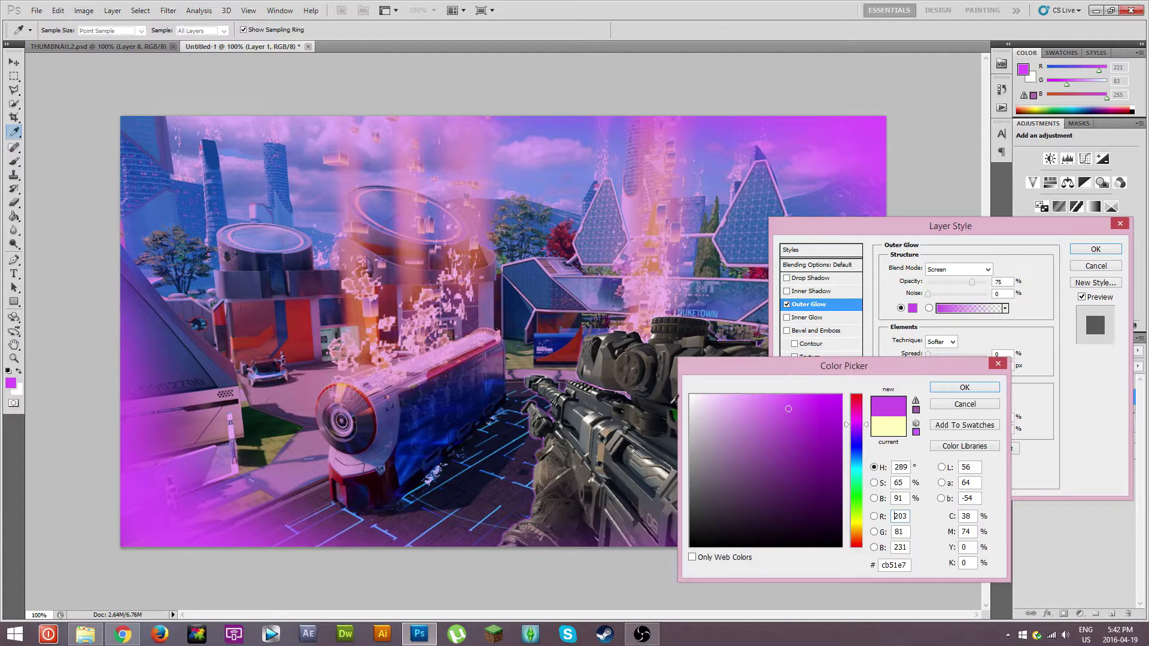
left_click(964, 387)
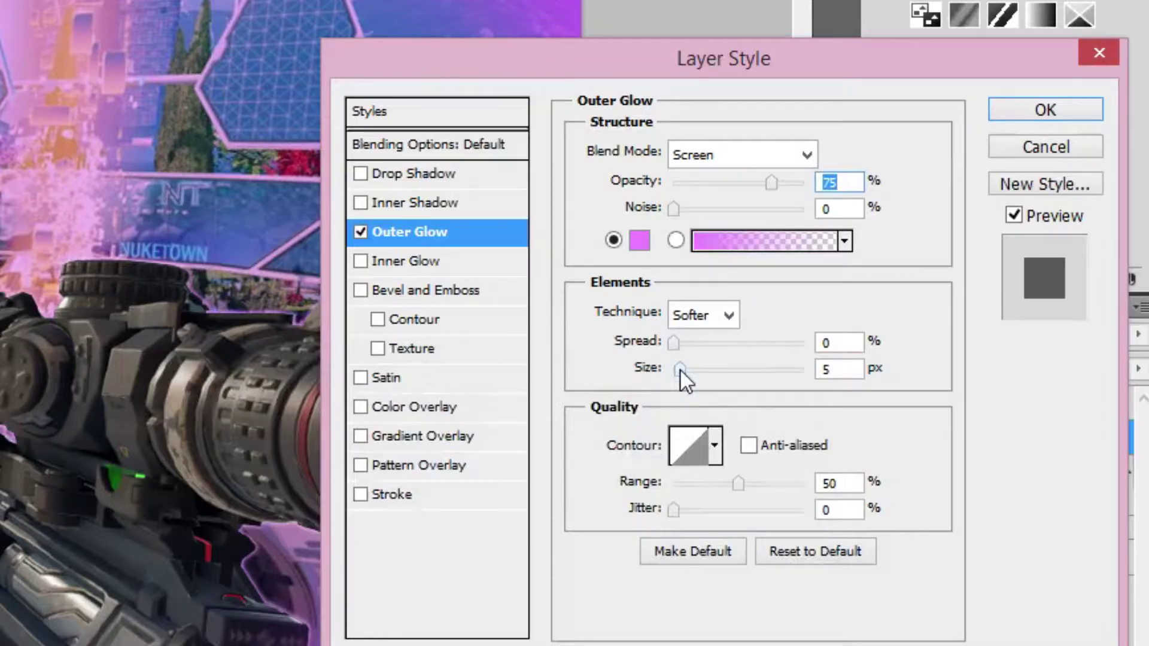
Increase the rifle's outer glow size to about 18 px and apply the layer style.
left_click_drag(683, 369, 663, 347)
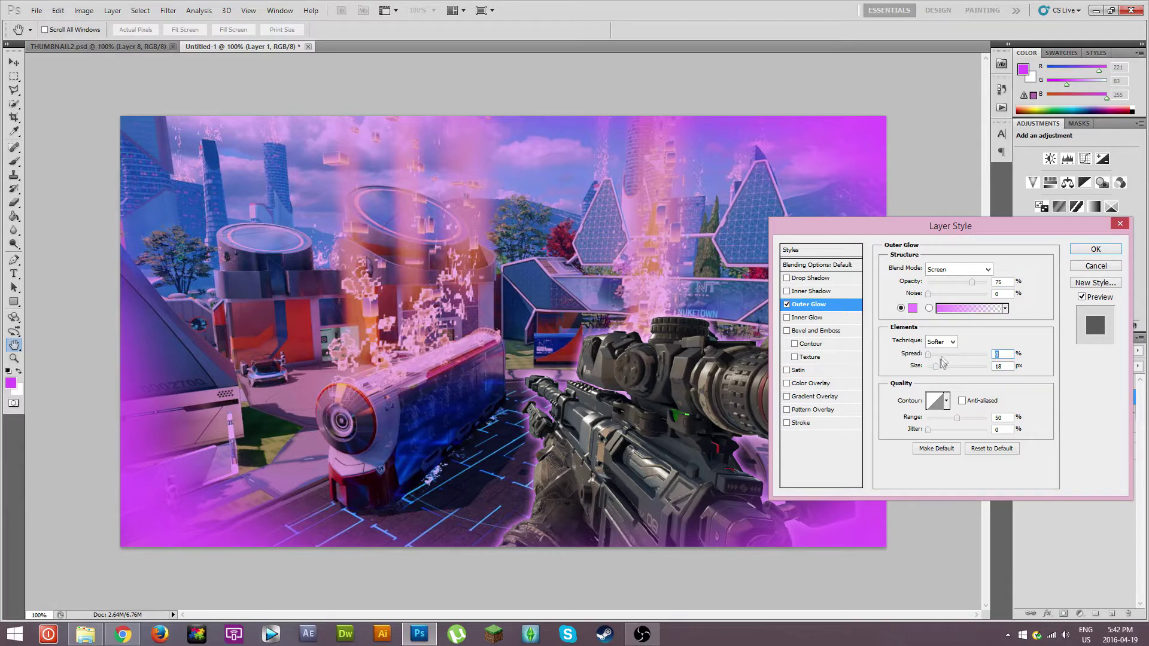
mouse_move(935, 366)
left_mouse_down()
mouse_move(951, 368)
mouse_move(939, 368)
left_mouse_up()
left_click_drag(937, 366, 935, 365)
left_click_drag(1000, 227, 946, 81)
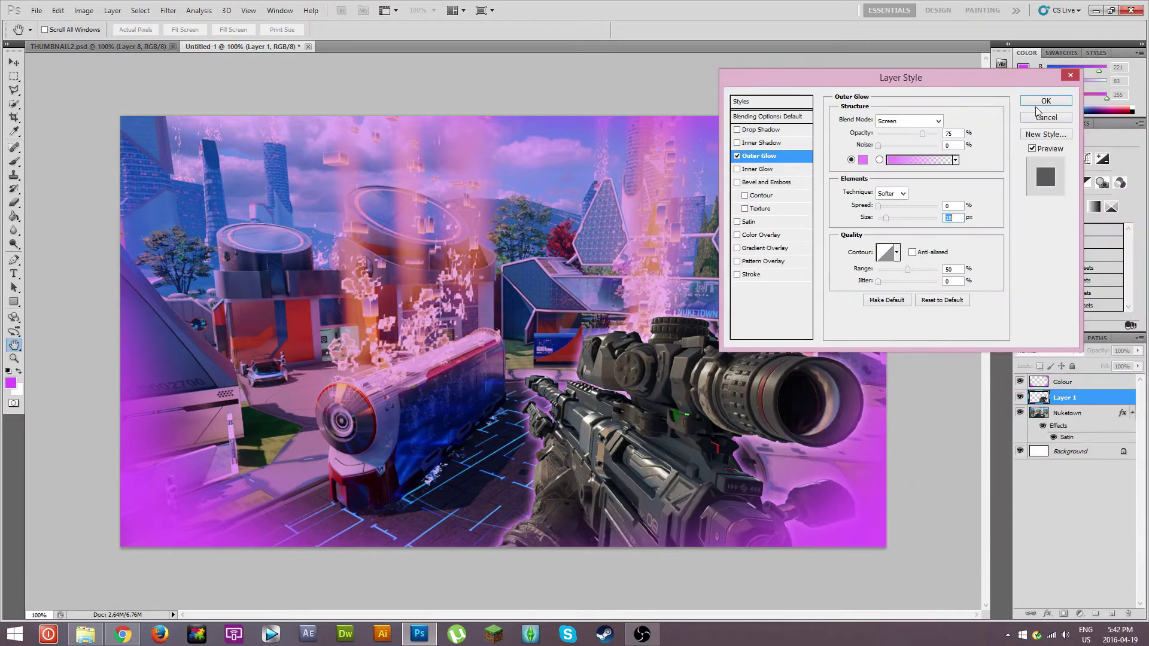
left_click(1046, 102)
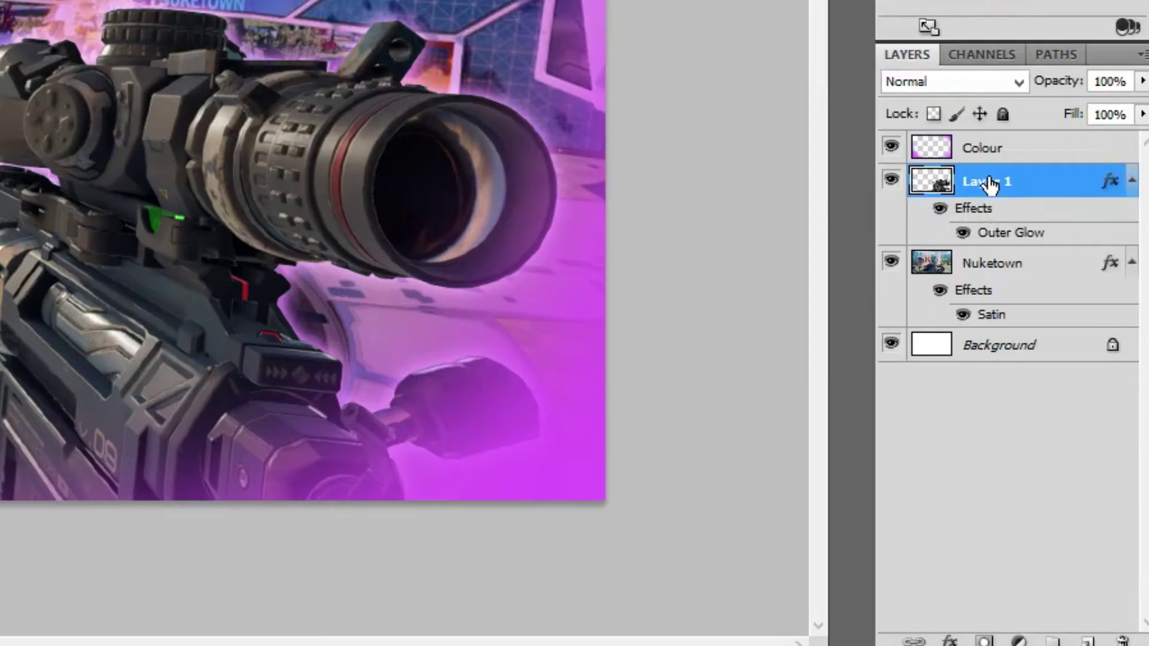
Try the rifle layer above the Colour layer, and return it to just below that layer.
left_click_drag(1065, 399, 1067, 382)
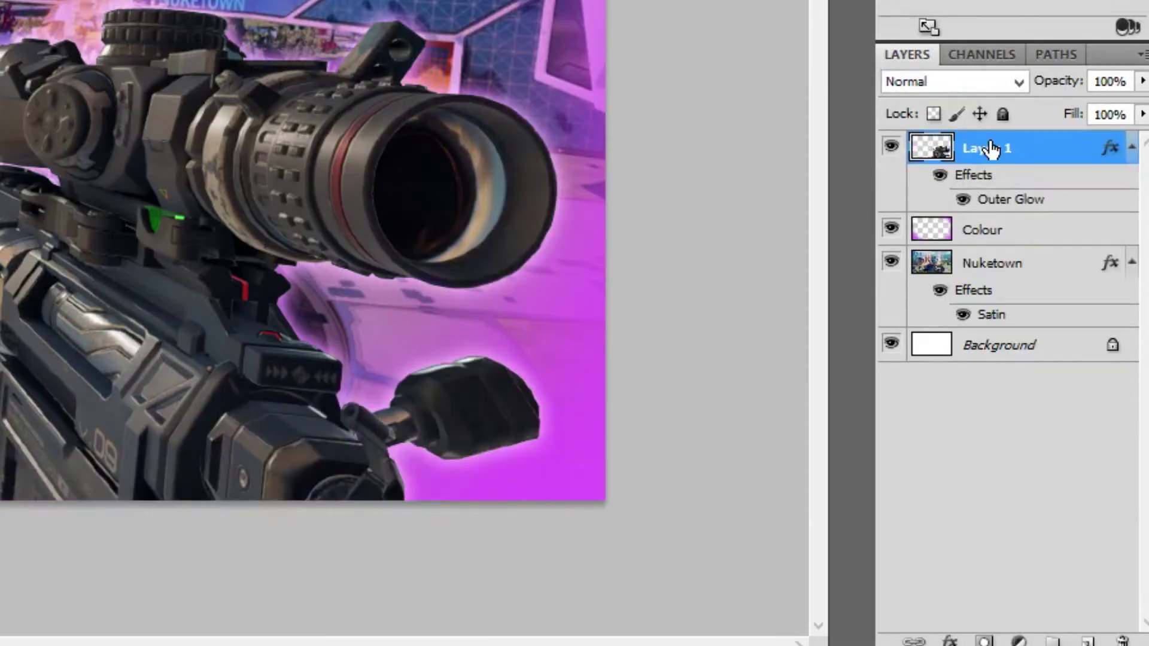
left_click_drag(994, 157, 998, 223)
left_click_drag(990, 157, 995, 246)
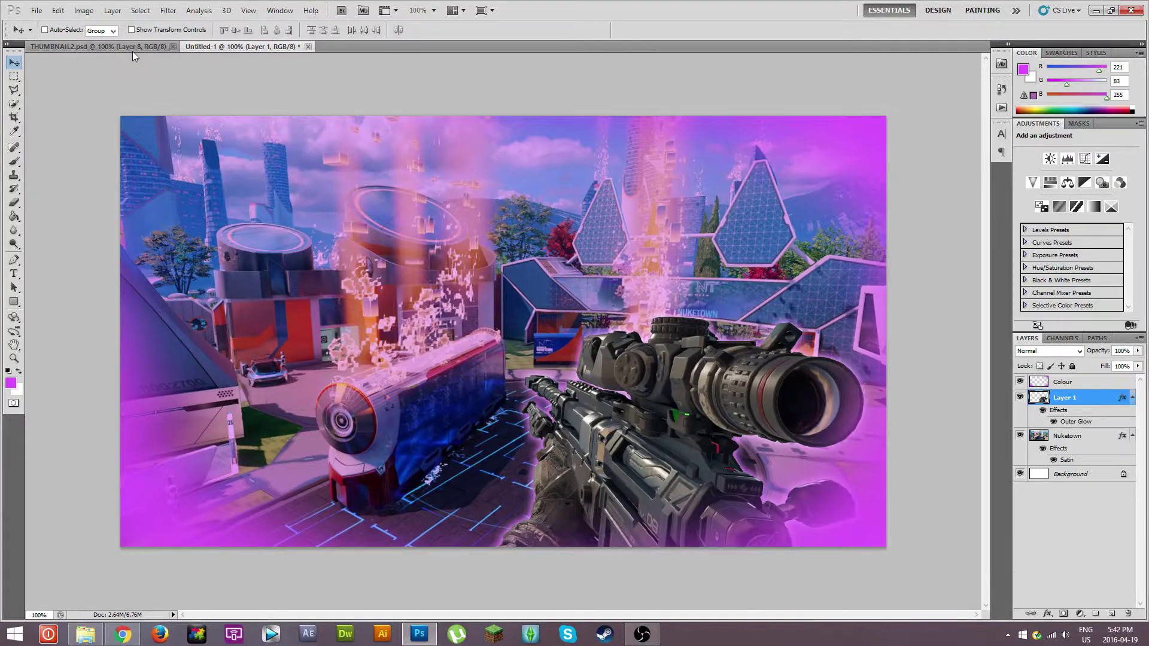
Check the THUMBNAIL2.psd reference, move the rifle layer above the Colour layer, and shift the rifle slightly up and to the right.
left_click(132, 48)
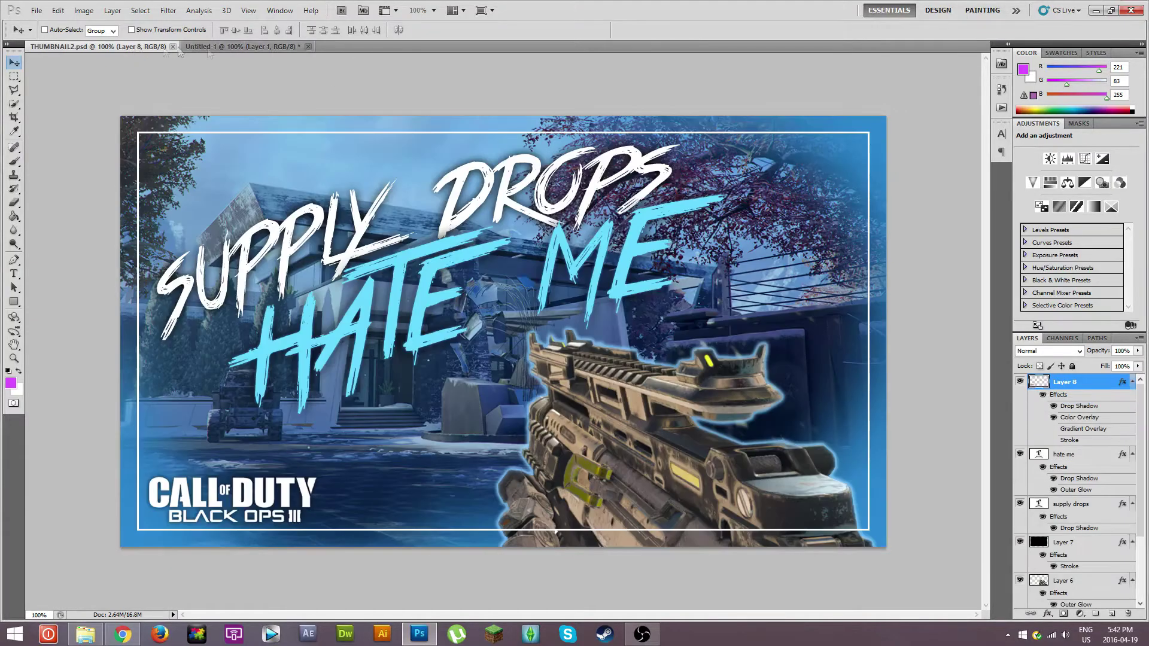
left_click(273, 48)
left_click_drag(1058, 397, 1071, 383)
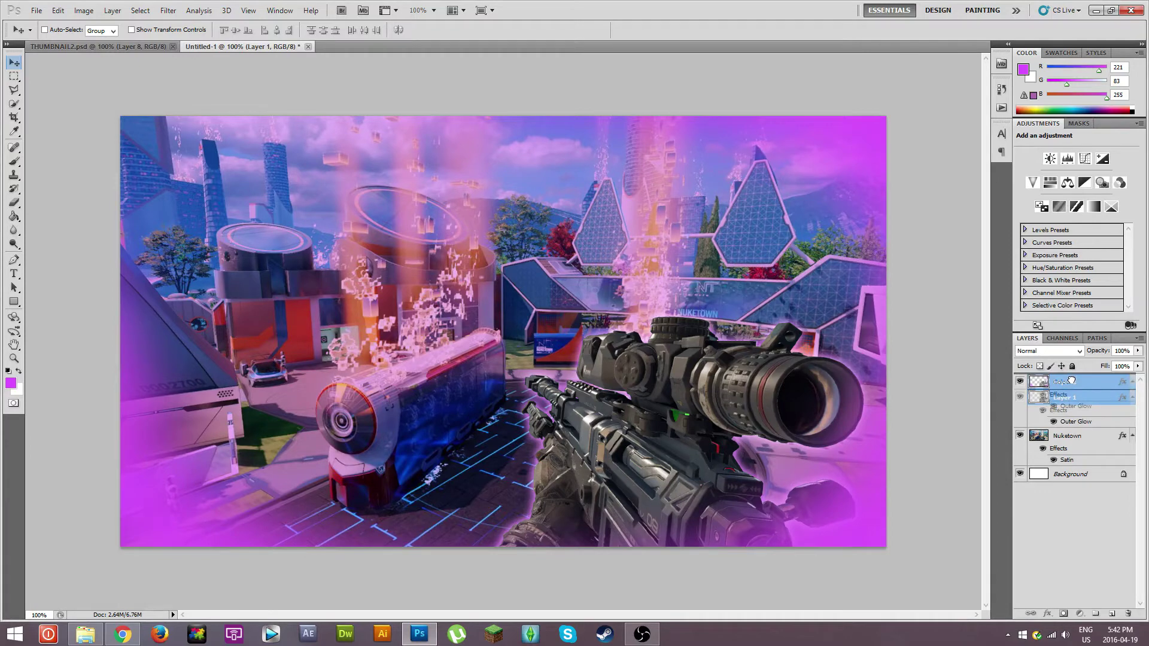
mouse_move(697, 395)
left_mouse_down()
mouse_move(701, 409)
mouse_move(703, 386)
left_mouse_up()
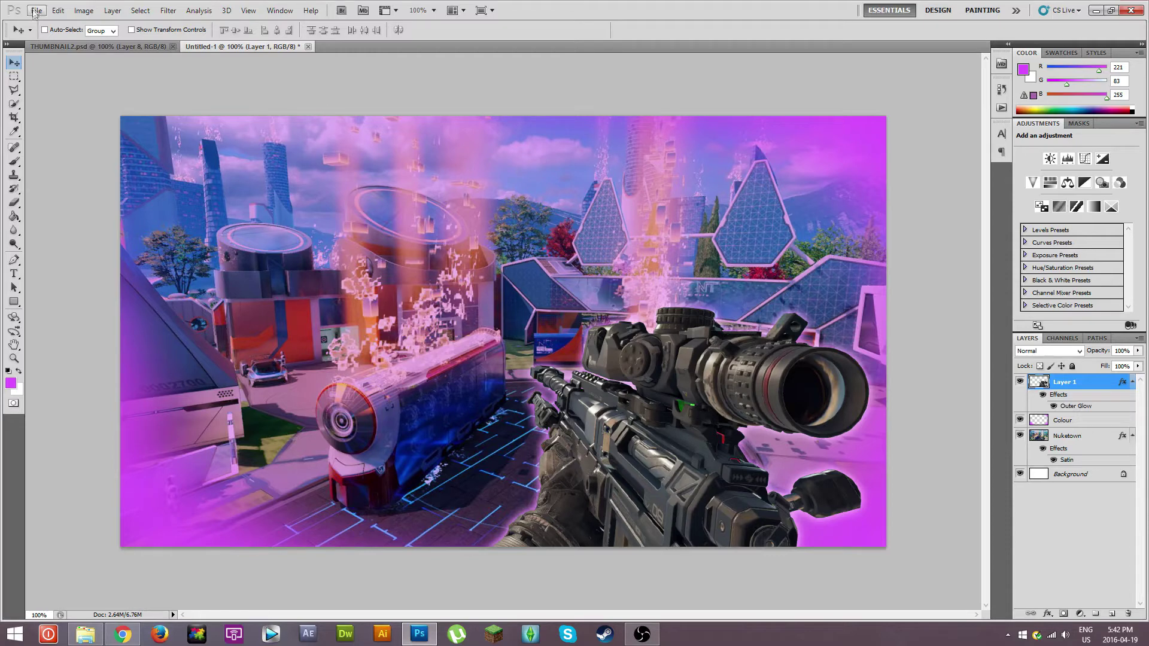
Check the reference frame, draw a rectangle shape evenly inset from the thumbnail's canvas edges, and set its fill to 0%.
left_click(99, 46)
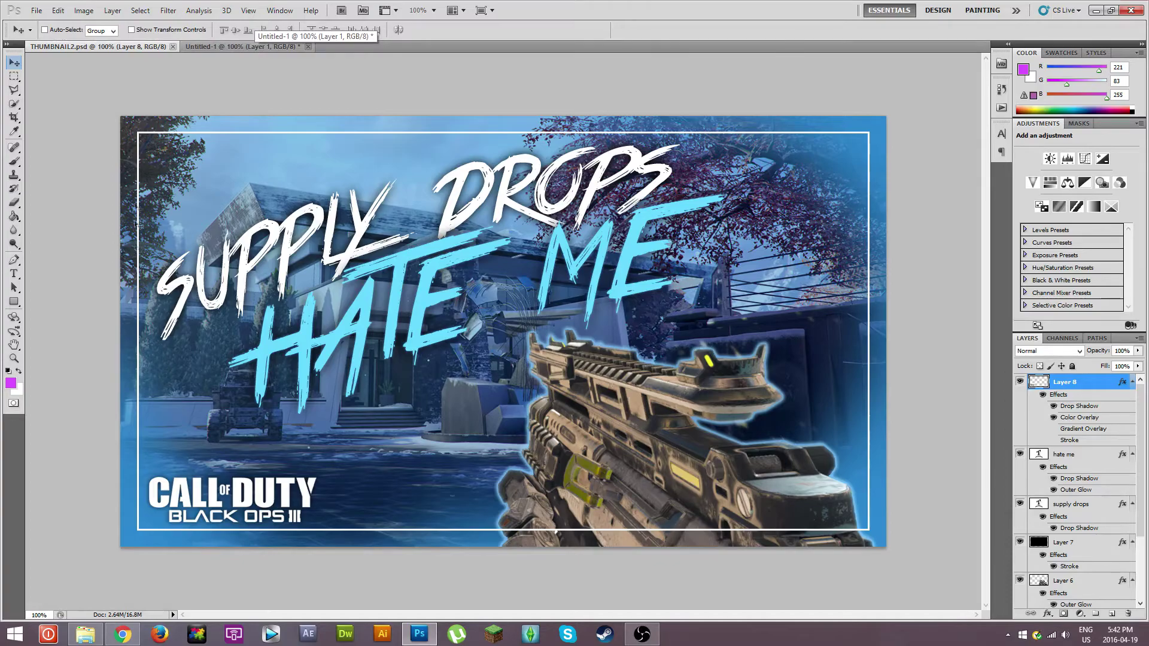
left_click(239, 48)
left_click(14, 304)
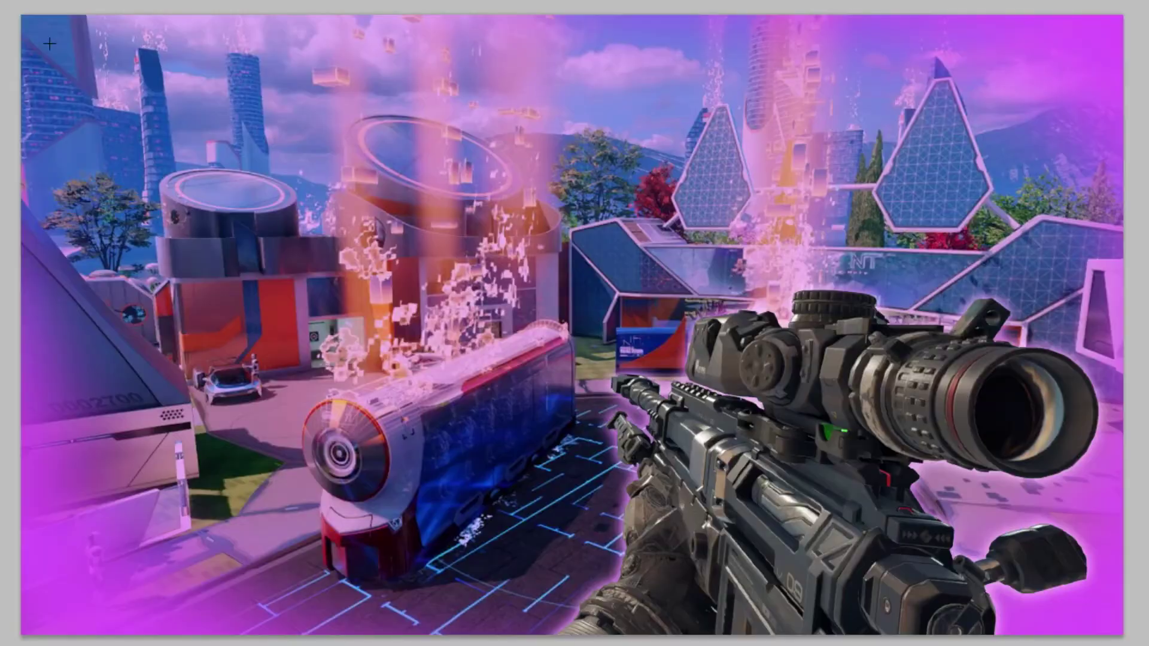
mouse_move(140, 136)
left_mouse_down()
mouse_move(435, 293)
mouse_move(862, 485)
left_mouse_up()
left_click_drag(1089, 545, 1091, 606)
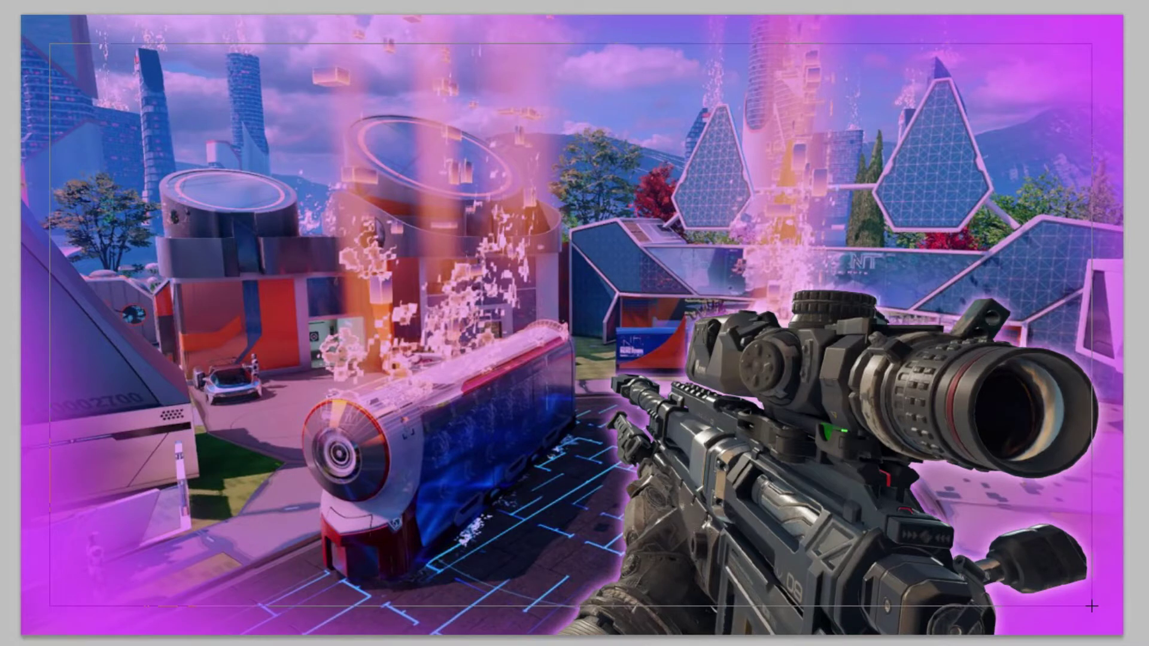
left_click_drag(1092, 606, 1091, 607)
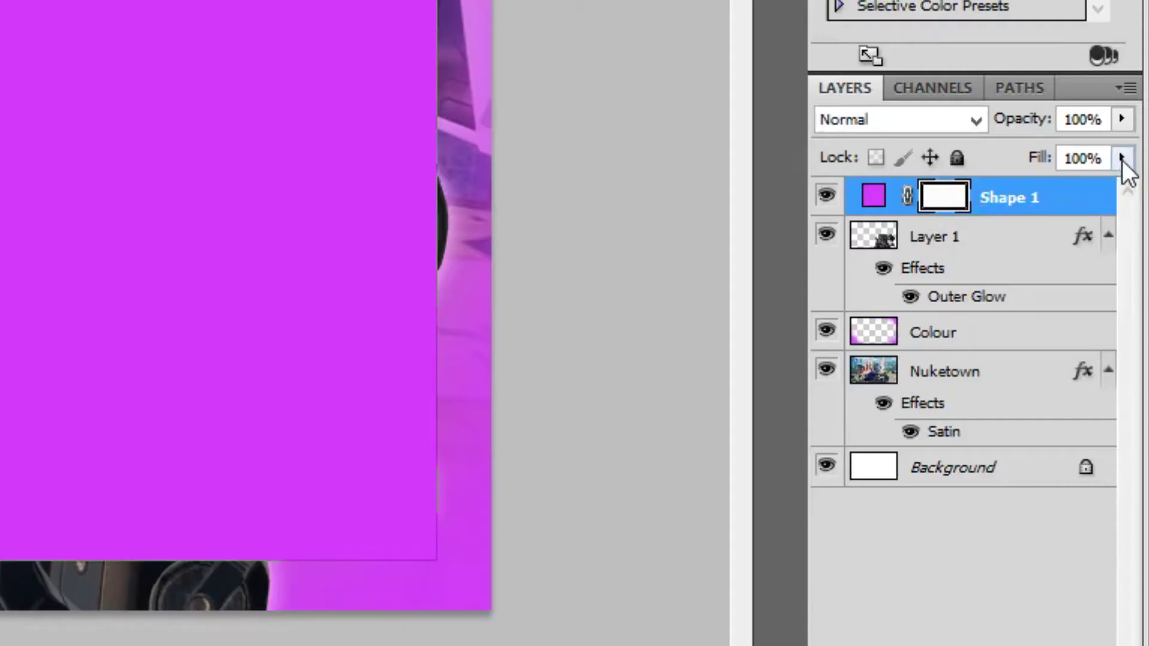
left_click(1137, 367)
left_click_drag(1123, 189, 971, 187)
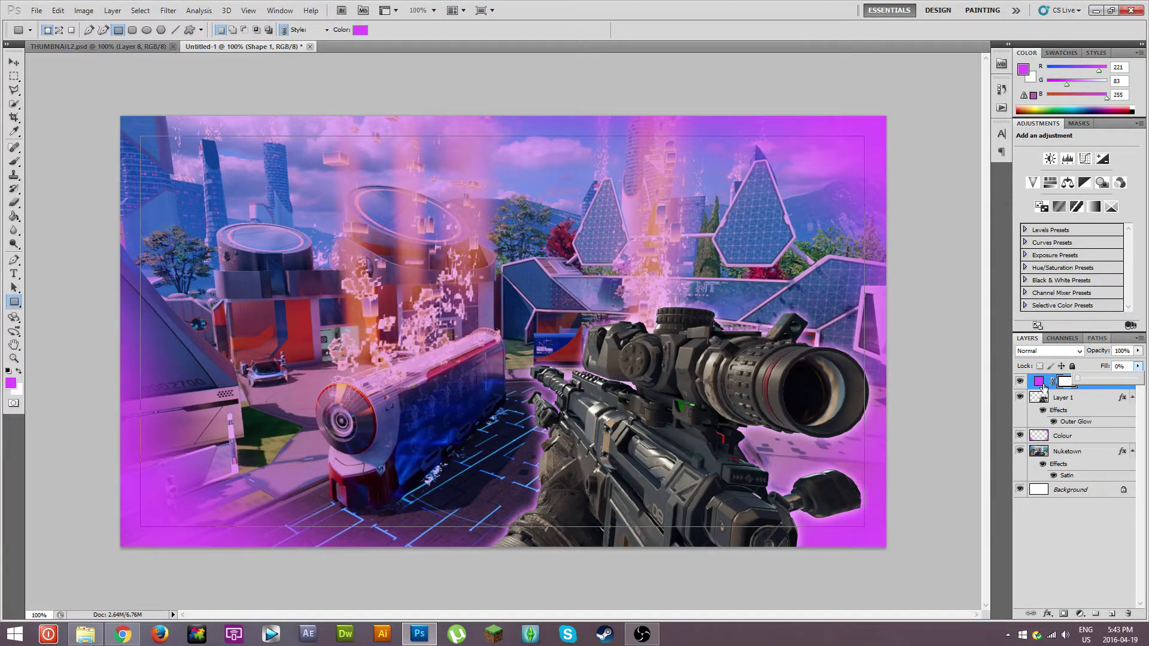
Give the rectangle shape a 3 px white stroke positioned inside, and apply the layer style.
right_click(1097, 376)
left_click(1069, 110)
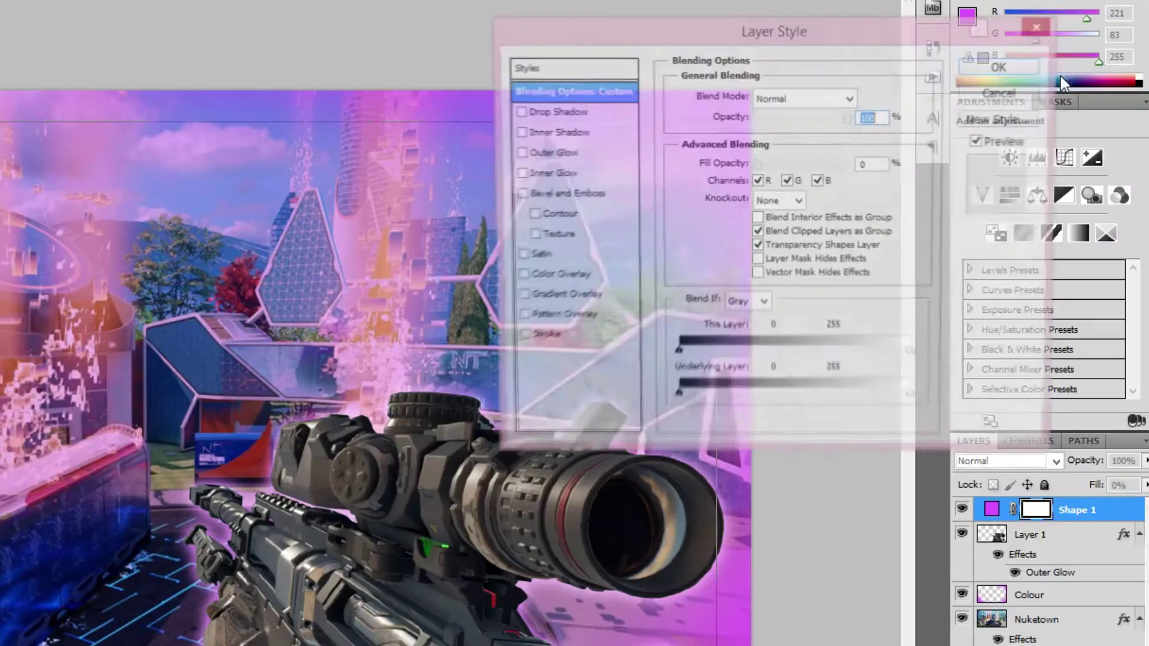
left_click(544, 339)
left_click(716, 220)
left_click(440, 532)
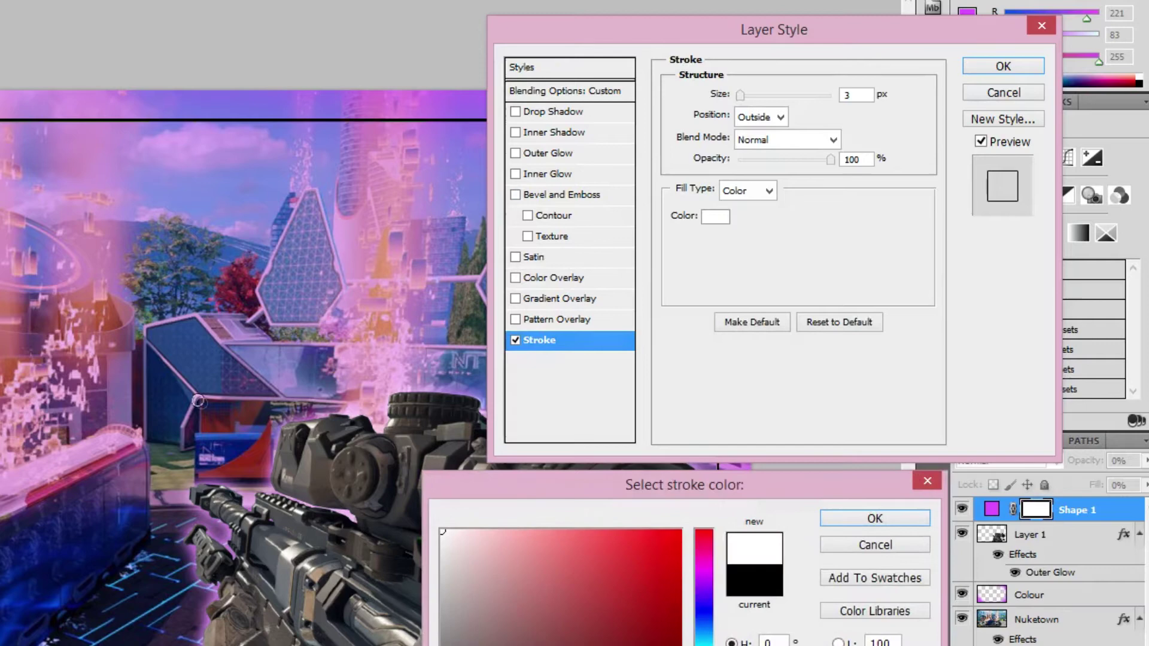
left_click(830, 513)
left_click(781, 117)
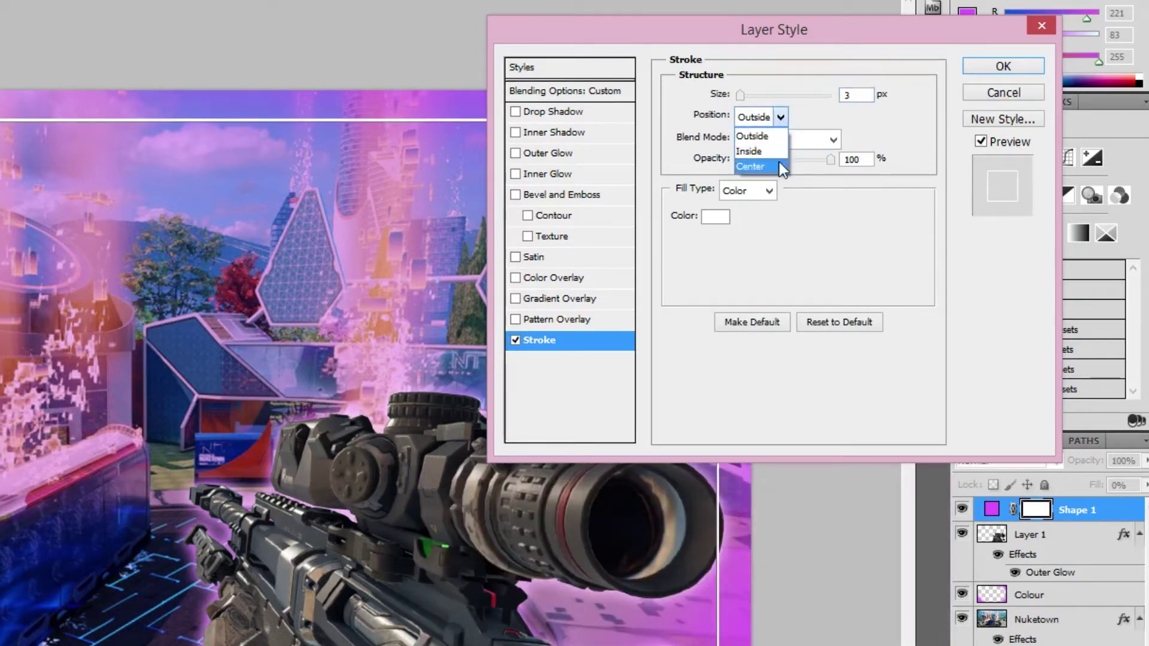
left_click(777, 150)
left_click(1003, 66)
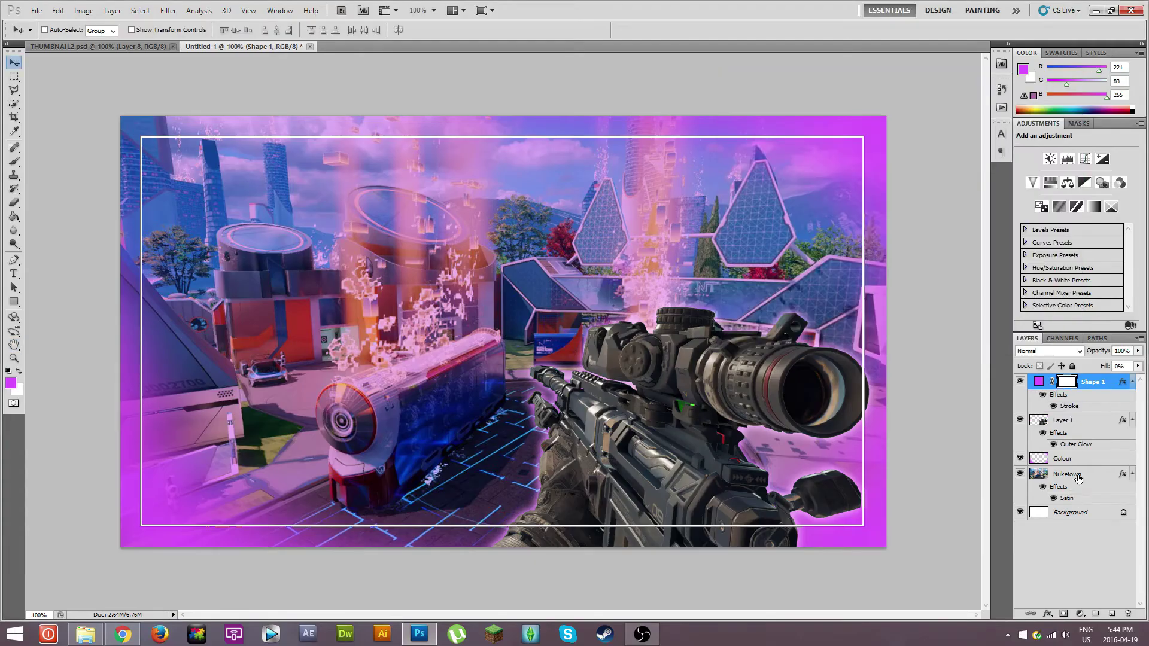
Compare the framed thumbnail with the THUMBNAIL2.psd reference.
left_click(1050, 621)
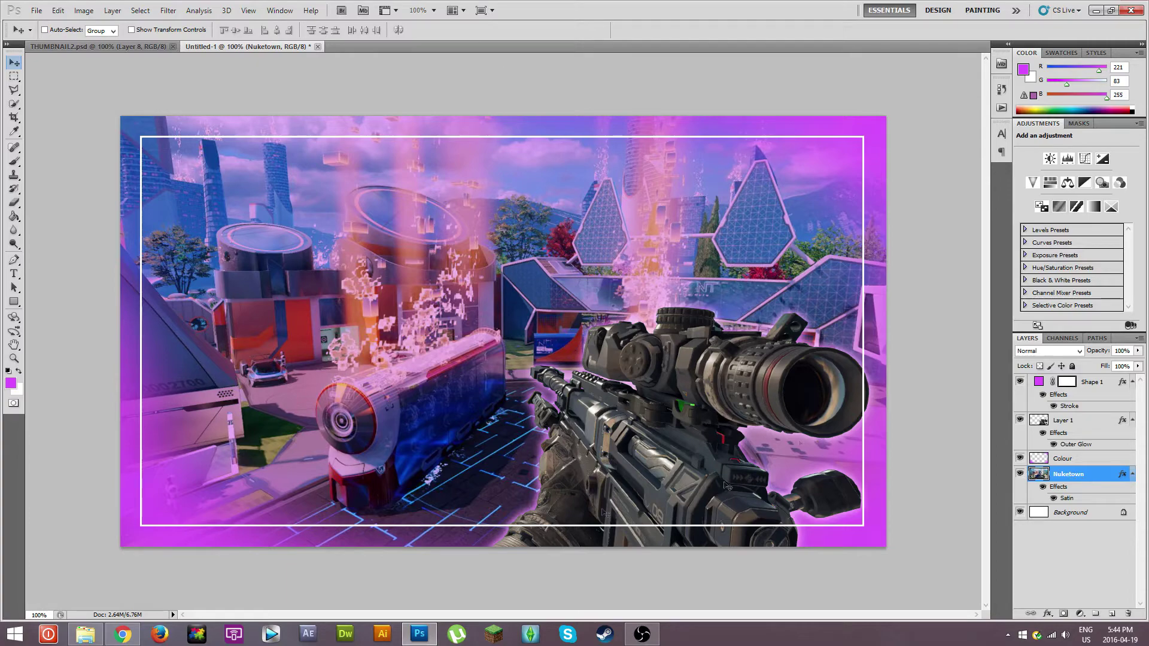
left_click(141, 47)
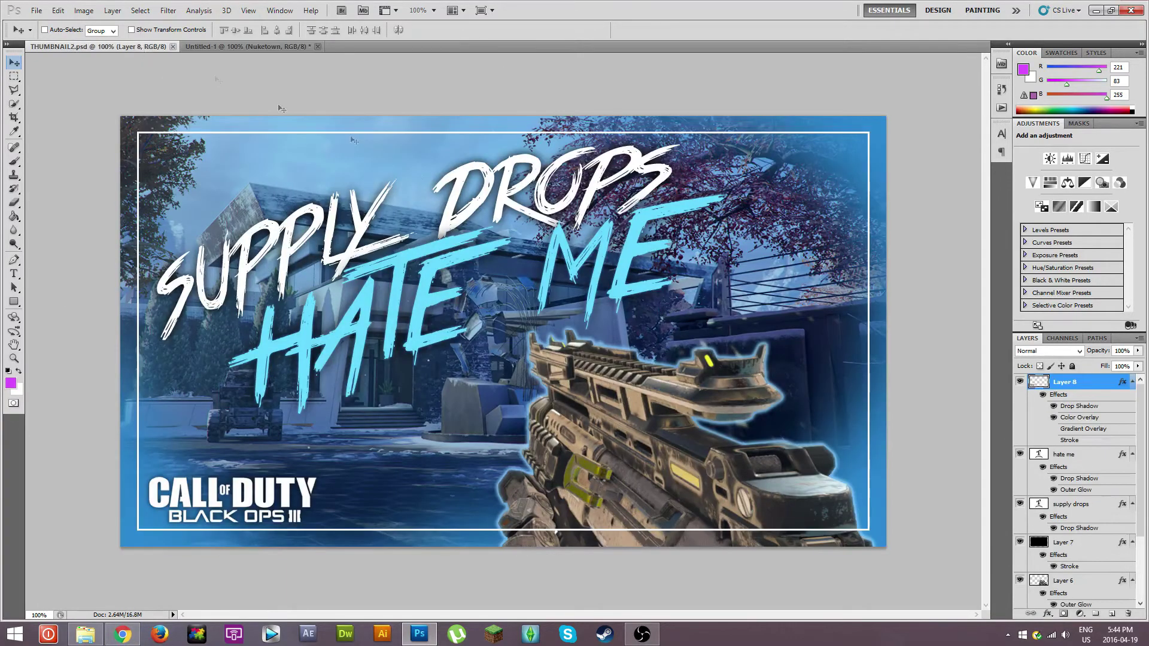
left_click(266, 44)
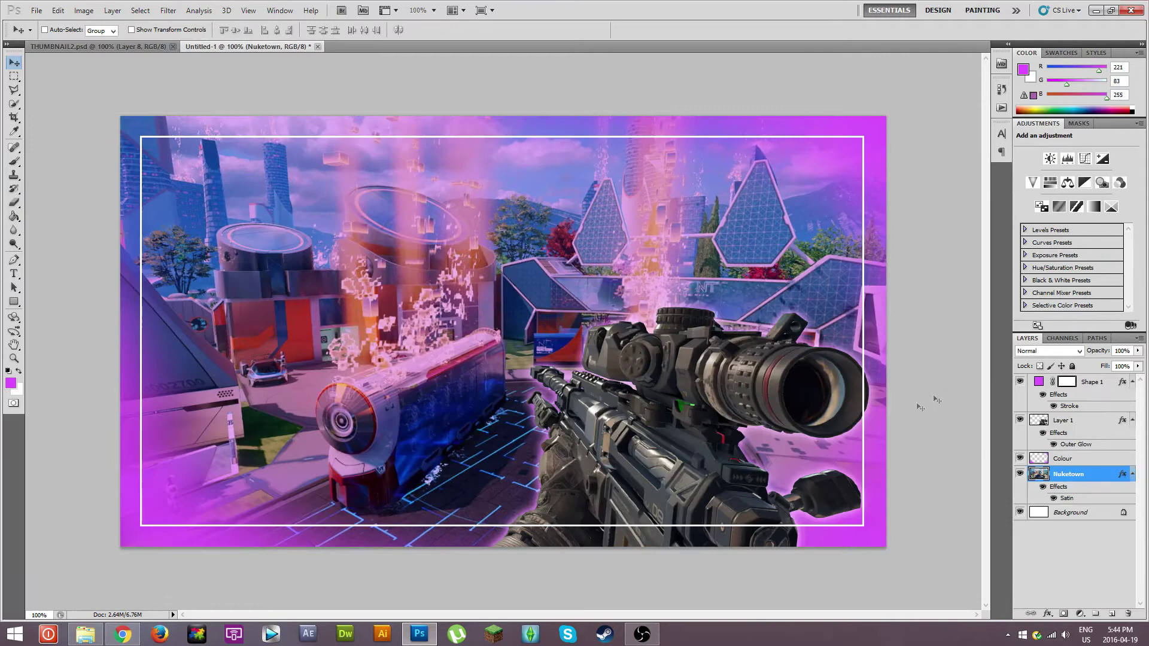
left_click(148, 48)
left_click(217, 47)
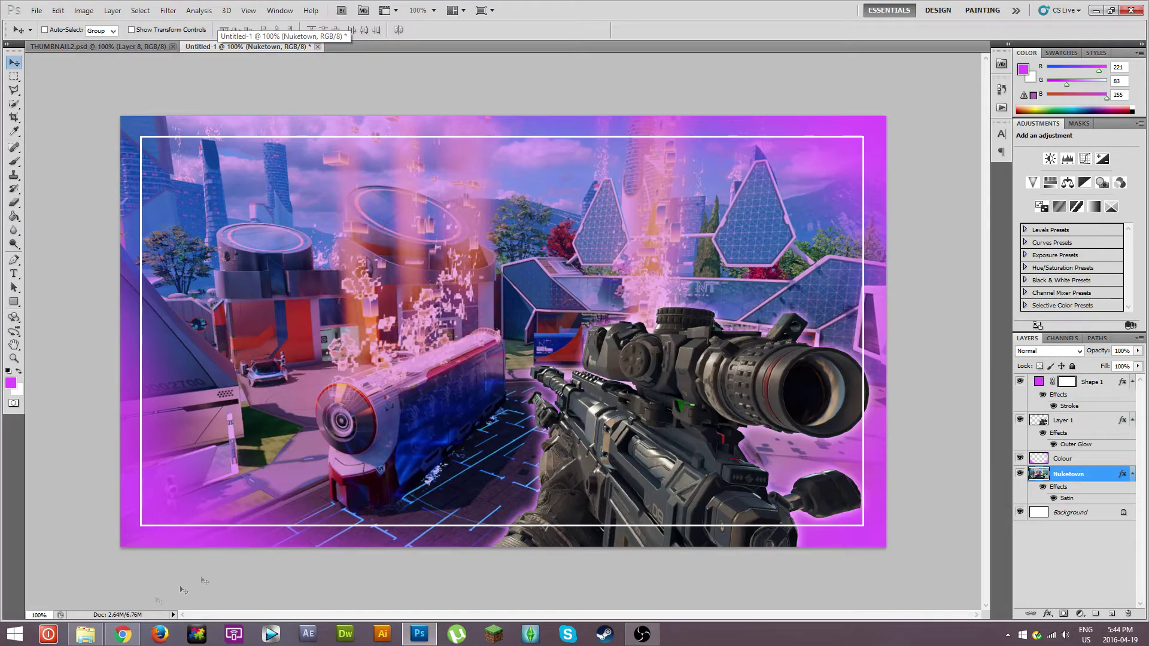
Switch to Chrome to check the Black Ops III logo search and image, and return to Photoshop.
left_click(122, 634)
left_click(863, 7)
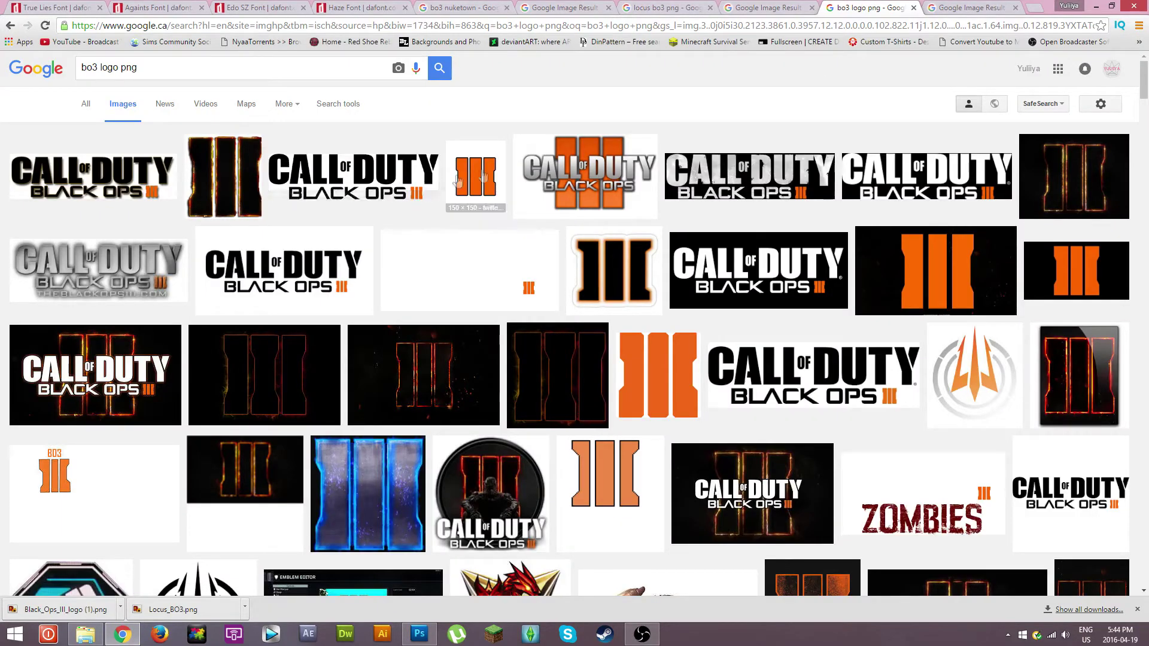
left_click(963, 8)
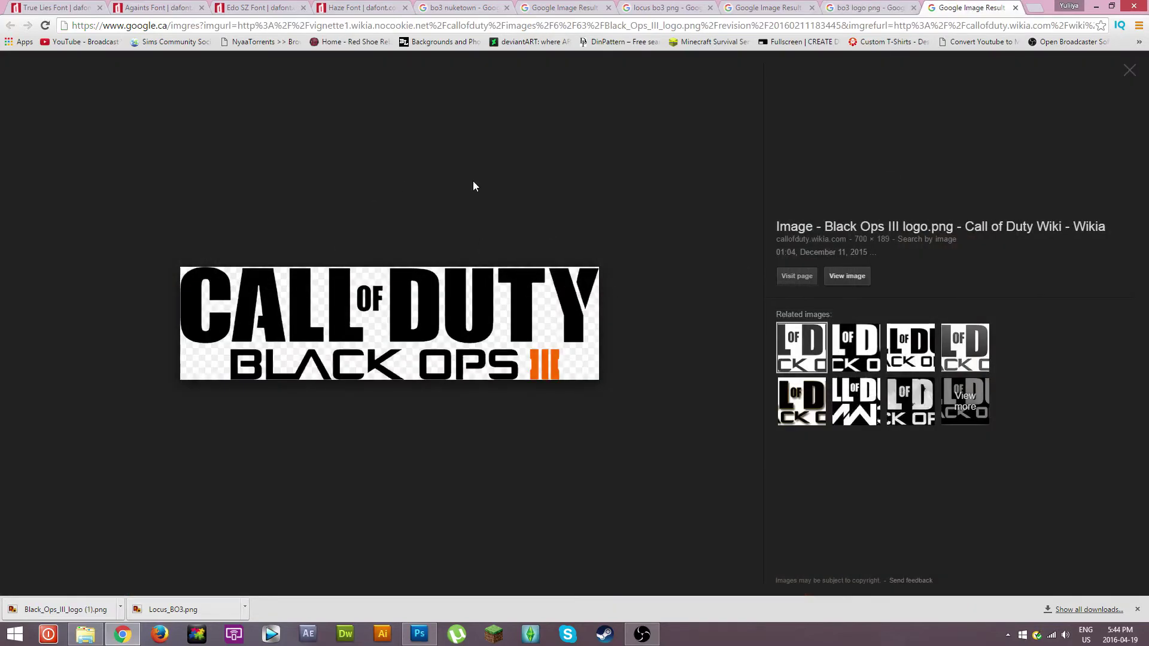
left_click(419, 634)
left_click(419, 637)
left_click(419, 636)
Open Black_Ops_III_logo (1).png from the file explorer, copy the logo into the thumbnail document, and close the logo file.
left_click(85, 634)
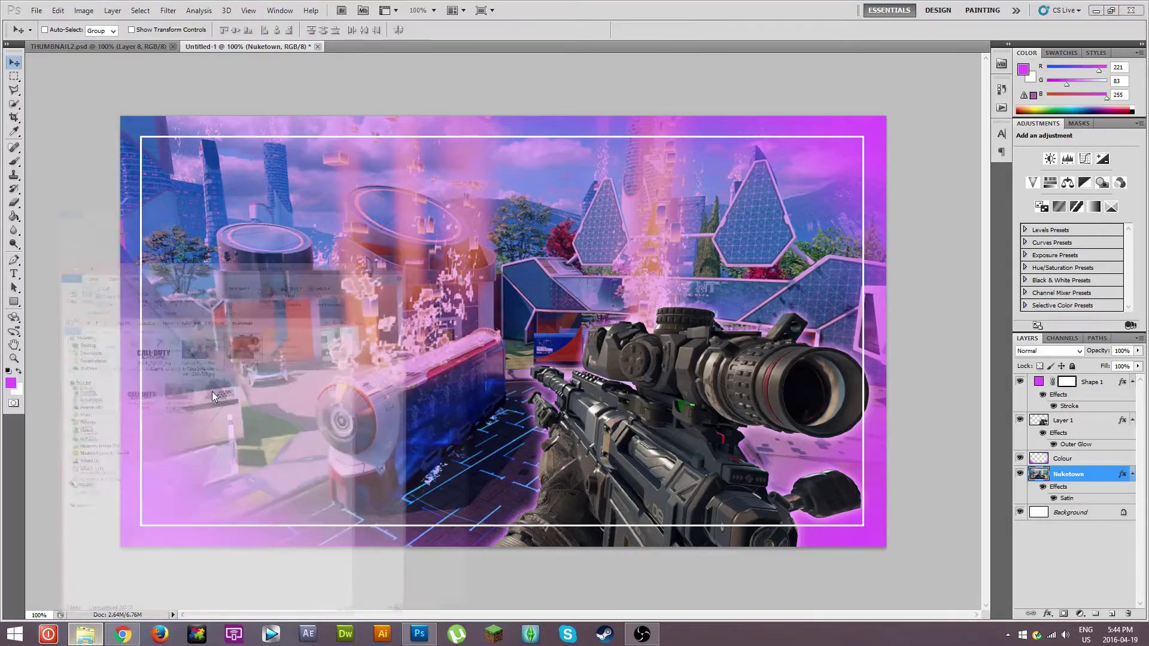
left_click_drag(214, 190, 673, 46)
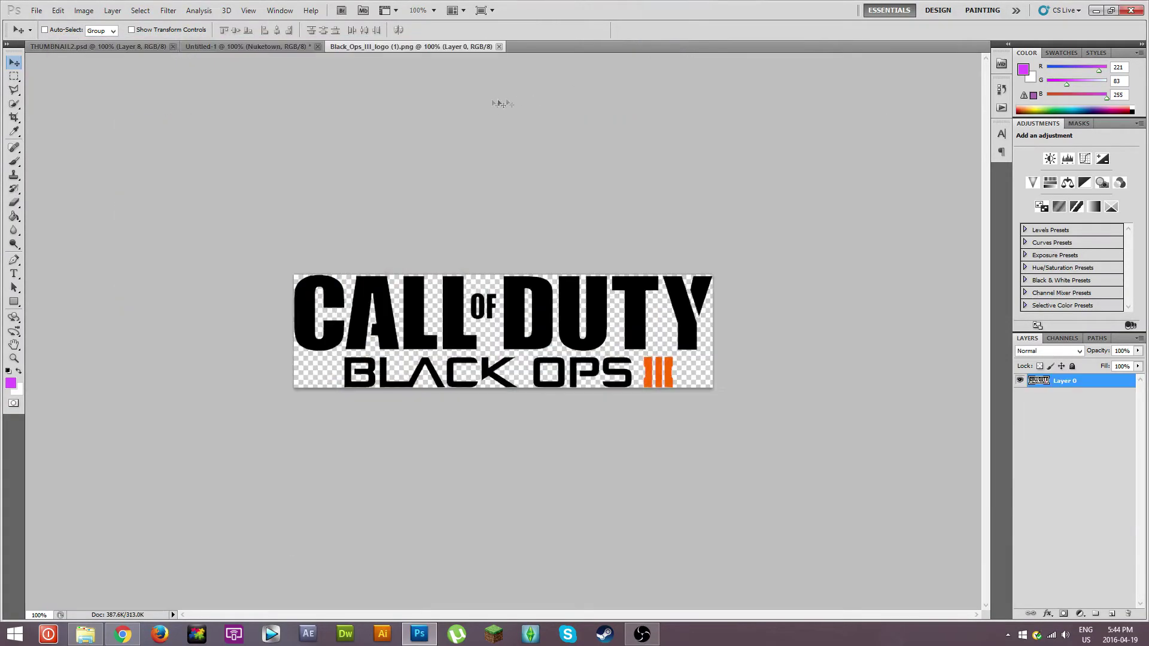
left_click_drag(439, 46, 529, 124)
left_click_drag(569, 174, 238, 486)
left_click(792, 116)
Scale the logo down into the frame's lower-left corner, and move its layer to the top of the layer stack.
left_click_drag(319, 499, 510, 378)
key("ctrl+t")
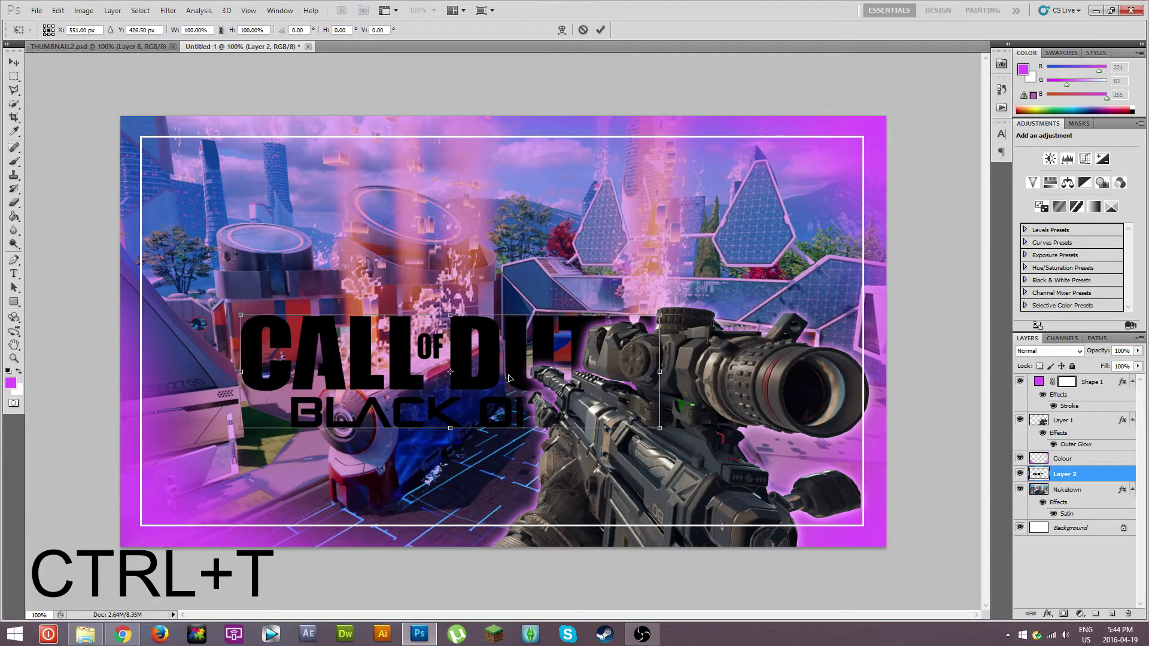
left_click_drag(242, 316, 173, 495)
left_click(13, 62)
left_click(428, 230)
left_click_drag(1065, 477, 1073, 383)
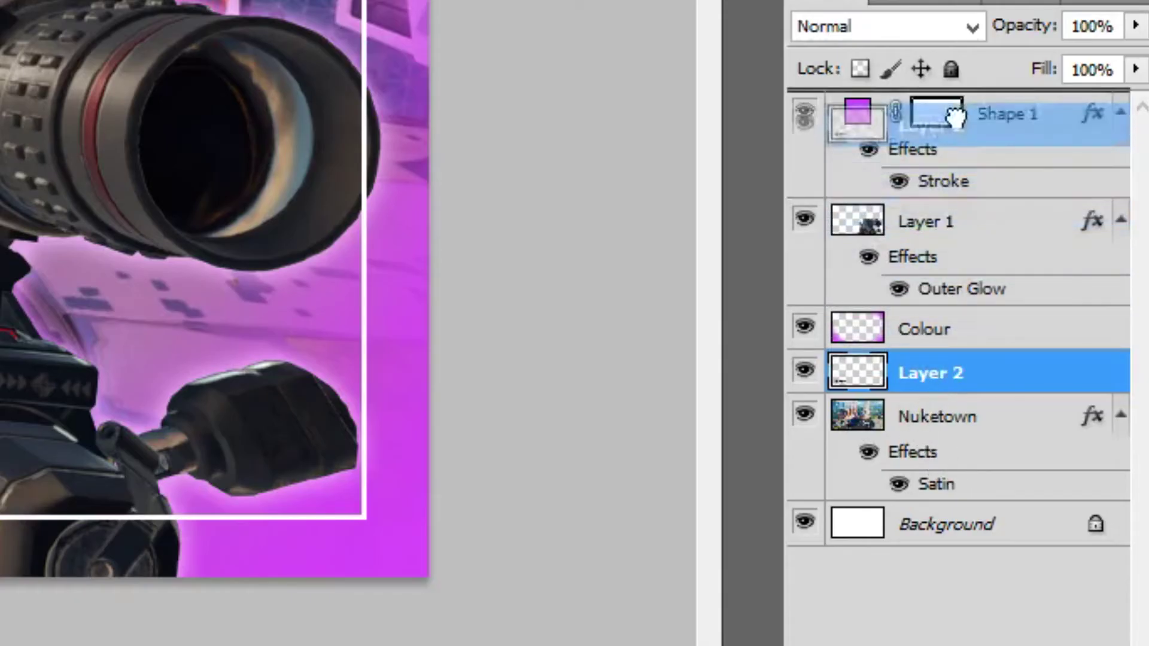
left_click_drag(955, 117, 954, 116)
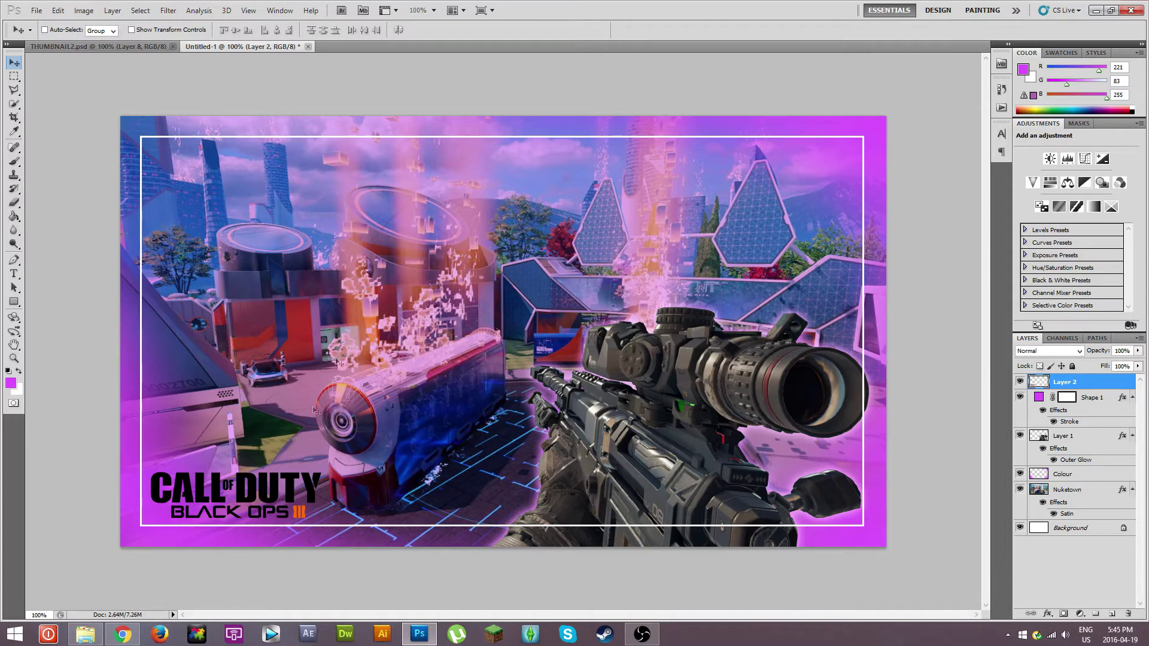
Check the logo in the THUMBNAIL2.psd reference, and give the thumbnail's logo layer a white colour overlay.
left_click(112, 47)
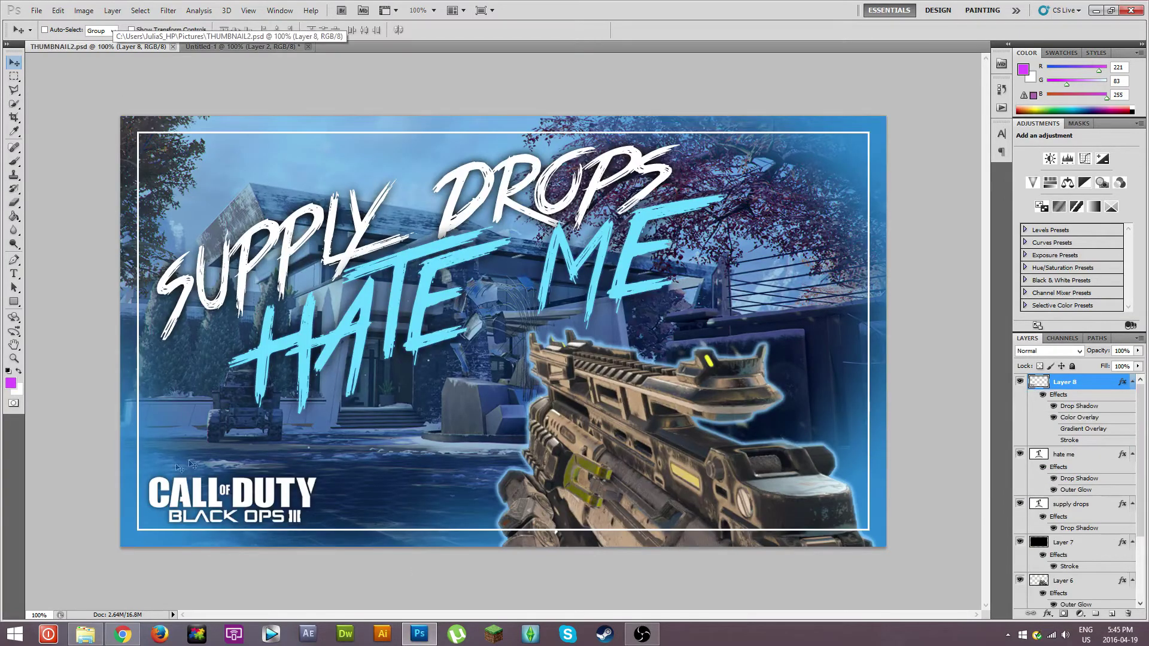
left_click(254, 46)
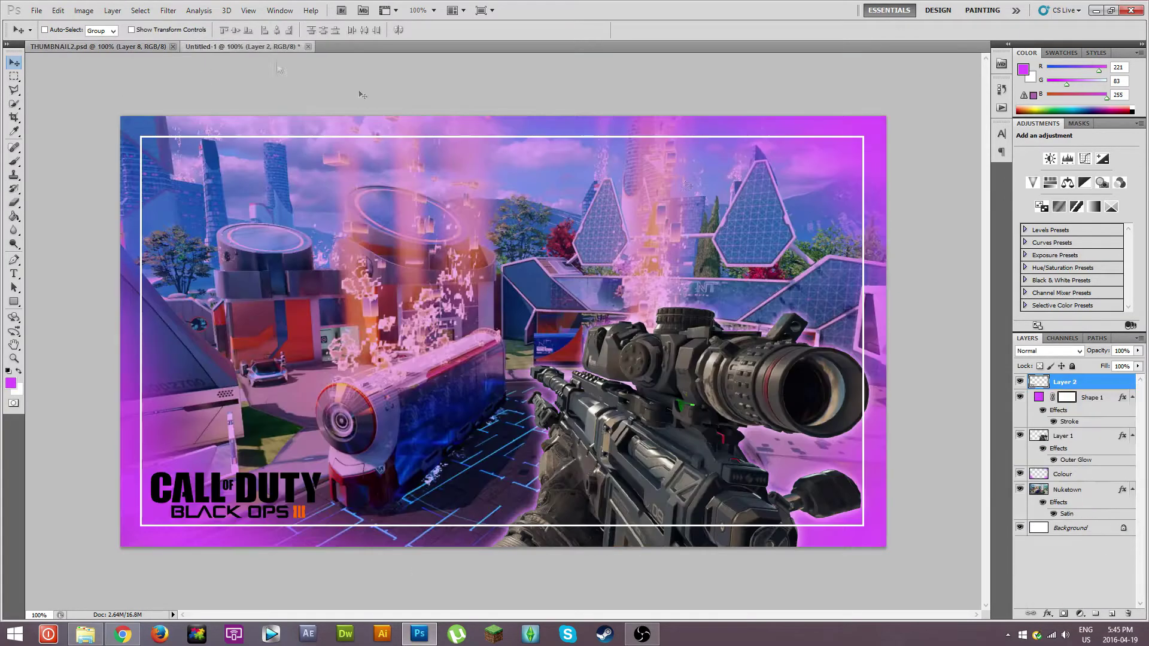
right_click(1057, 381)
left_click(1077, 116)
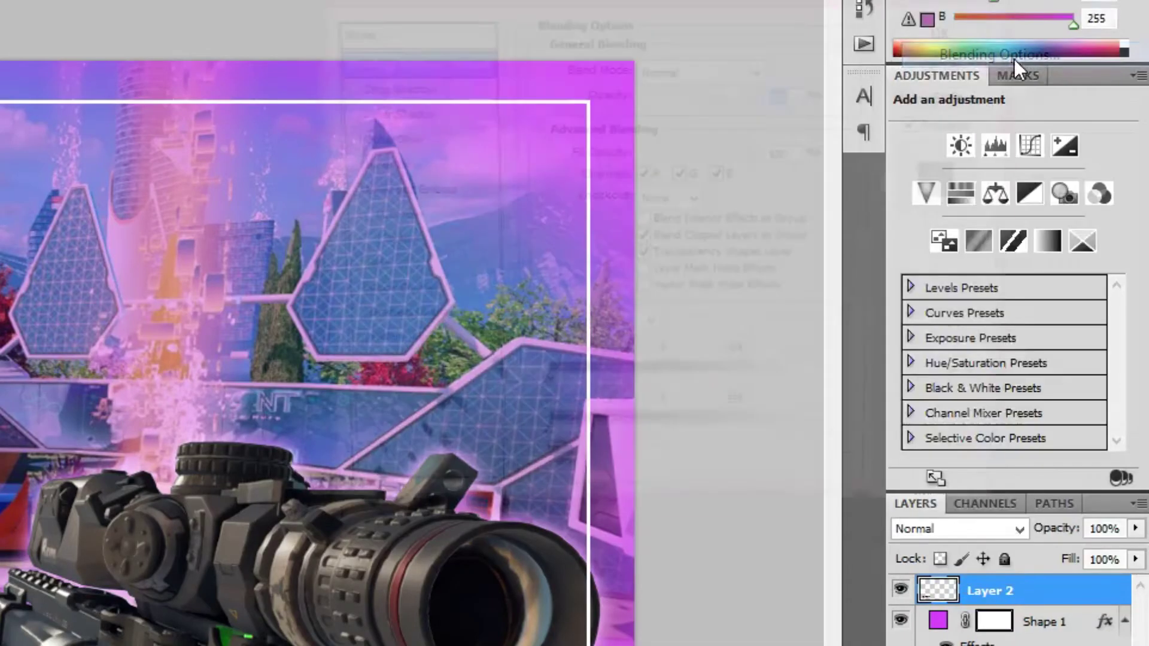
left_click(414, 297)
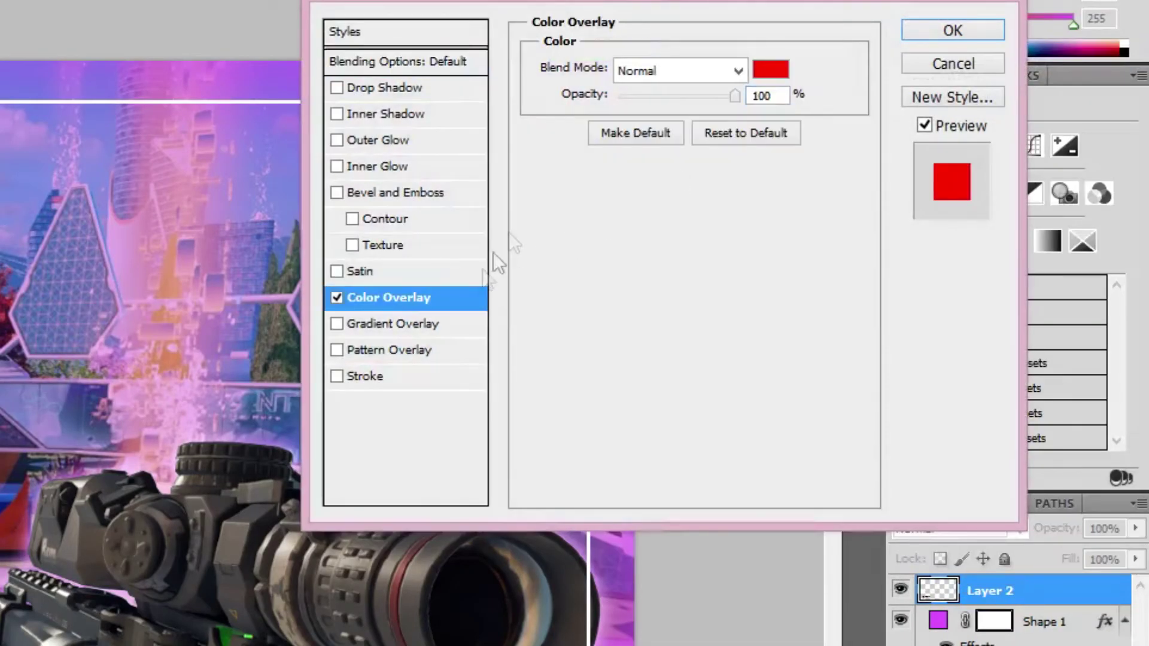
left_click(767, 73)
left_click(242, 616)
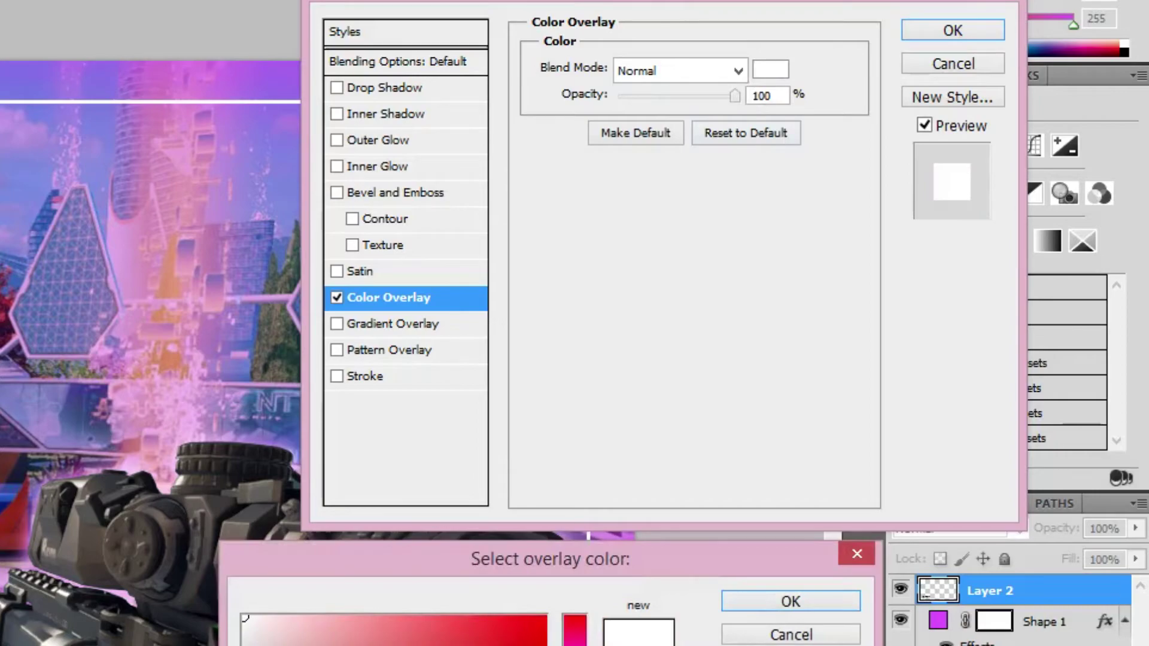
left_click(790, 601)
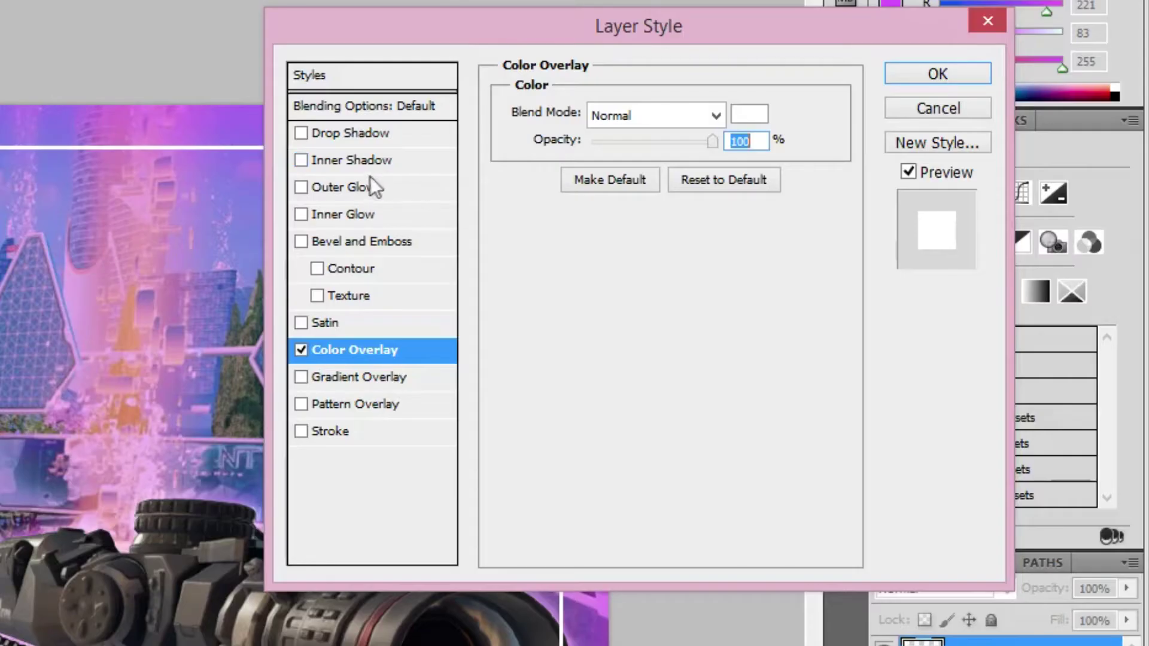
Add a drop shadow to the logo with 0 px distance and a slightly larger size.
left_click(358, 132)
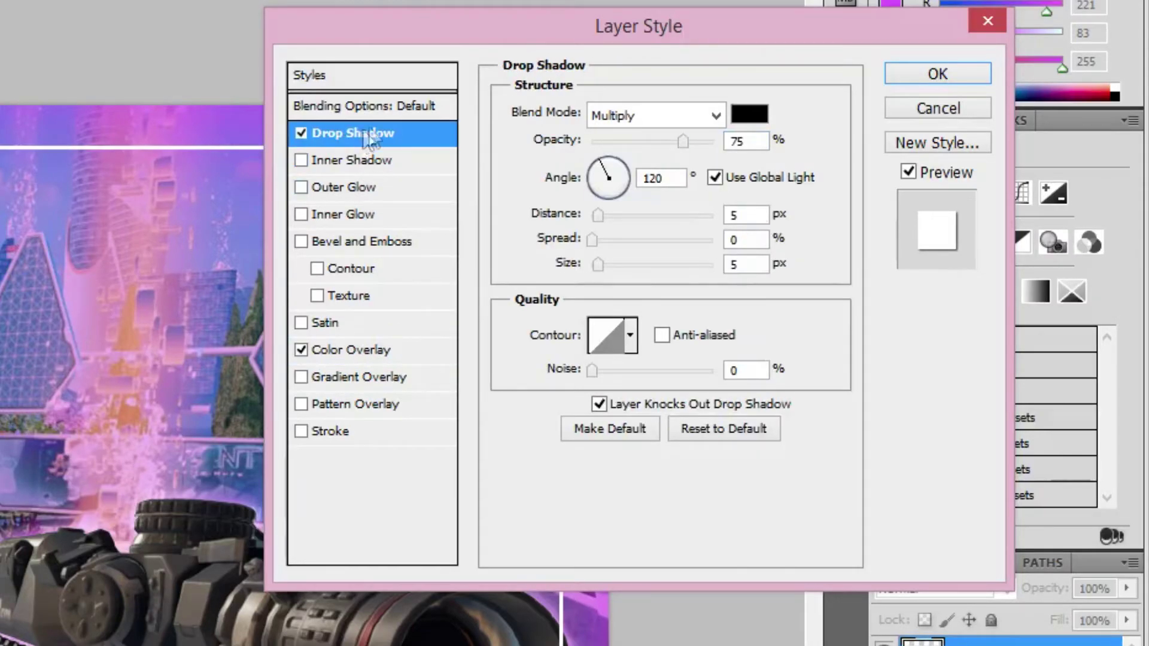
left_click_drag(600, 217, 526, 208)
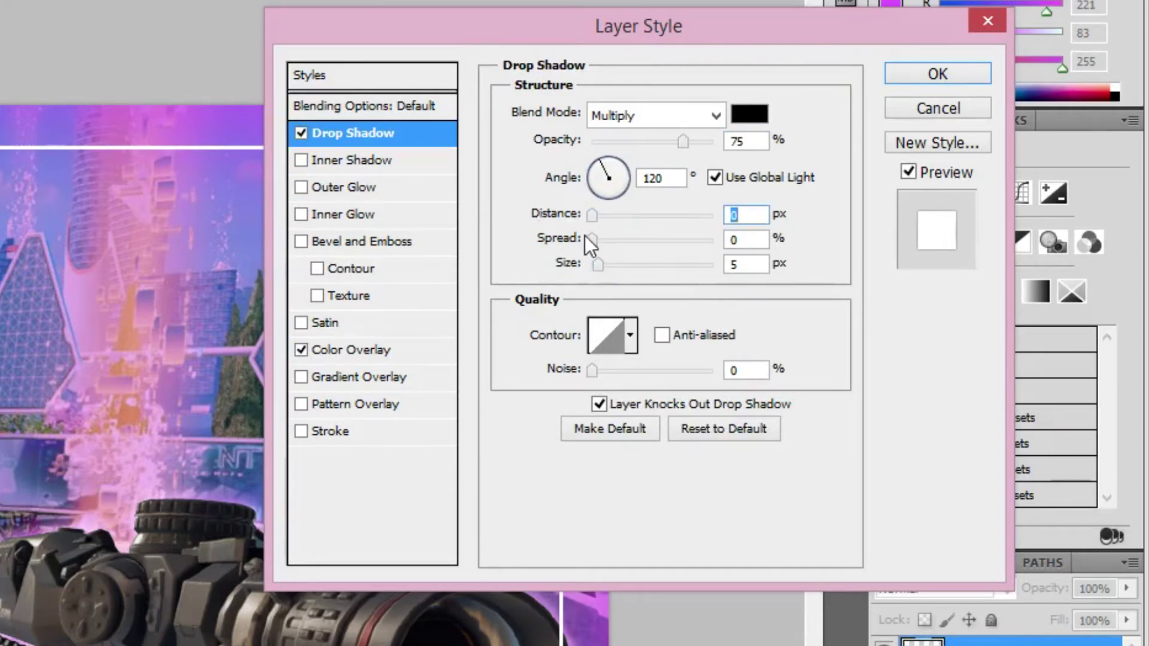
left_click_drag(598, 266, 603, 263)
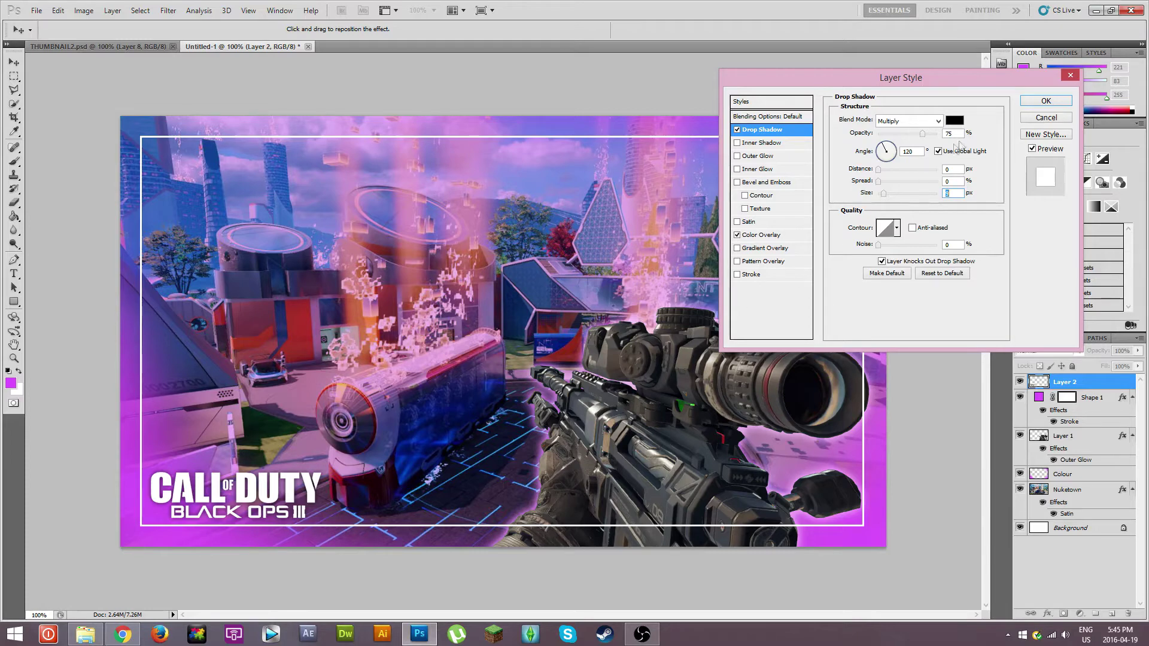
Try purple, grey and other colours sampled from the artwork as the logo's colour overlay.
left_click(777, 234)
left_click(954, 121)
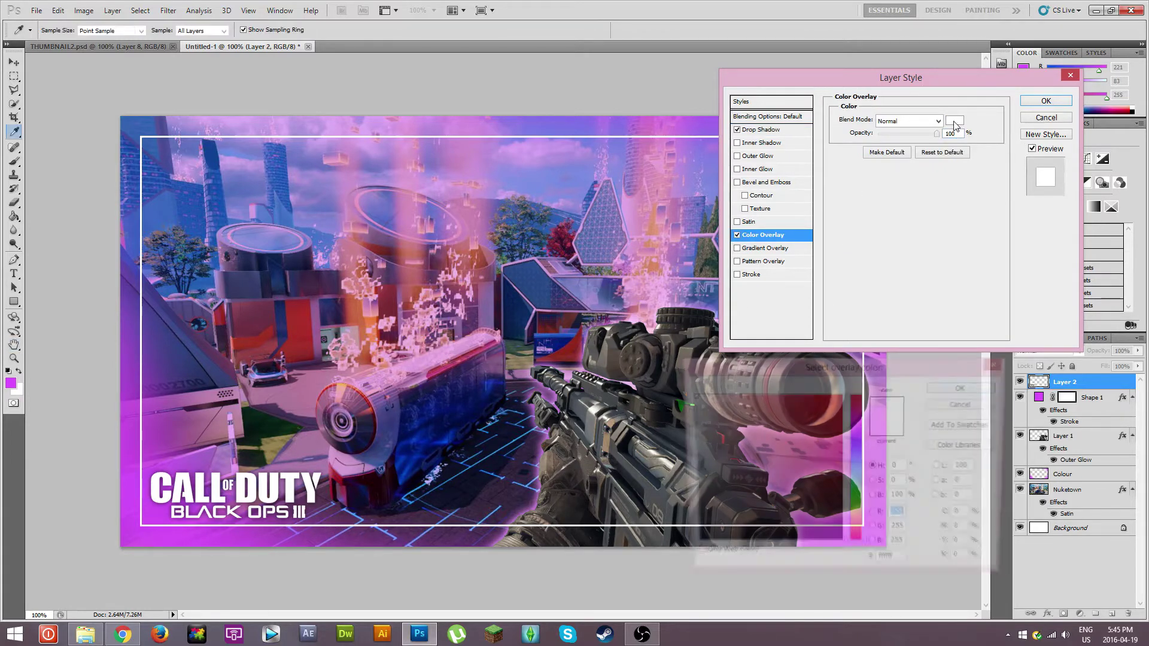
left_click(131, 539)
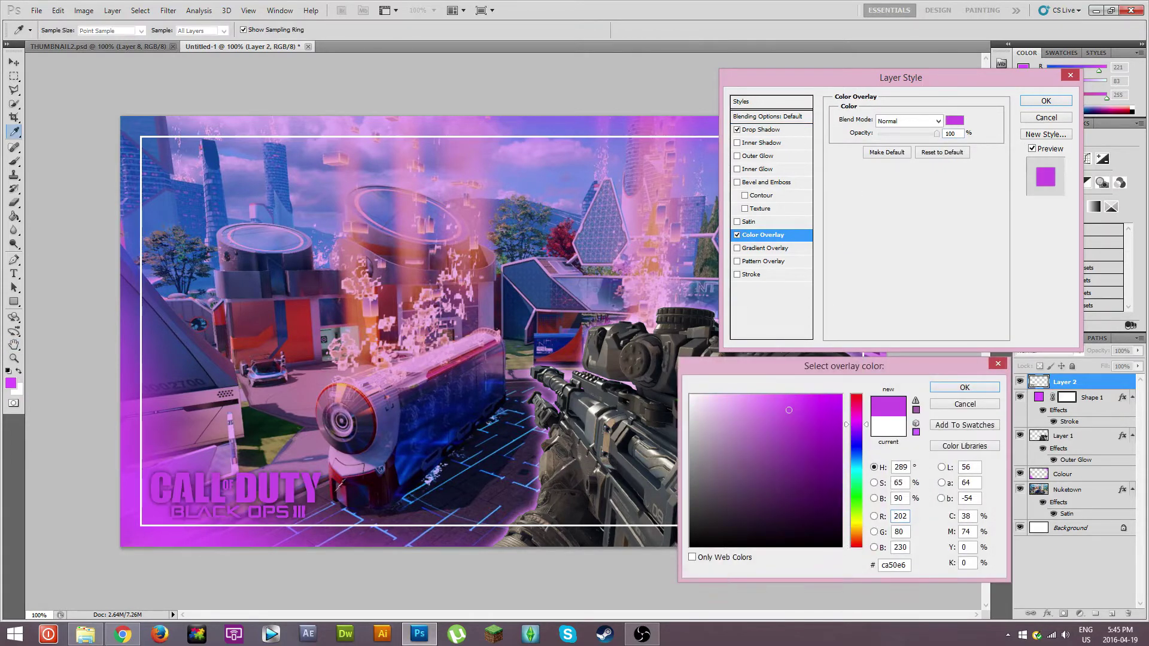
left_click(269, 247)
left_click(456, 203)
left_click(549, 368)
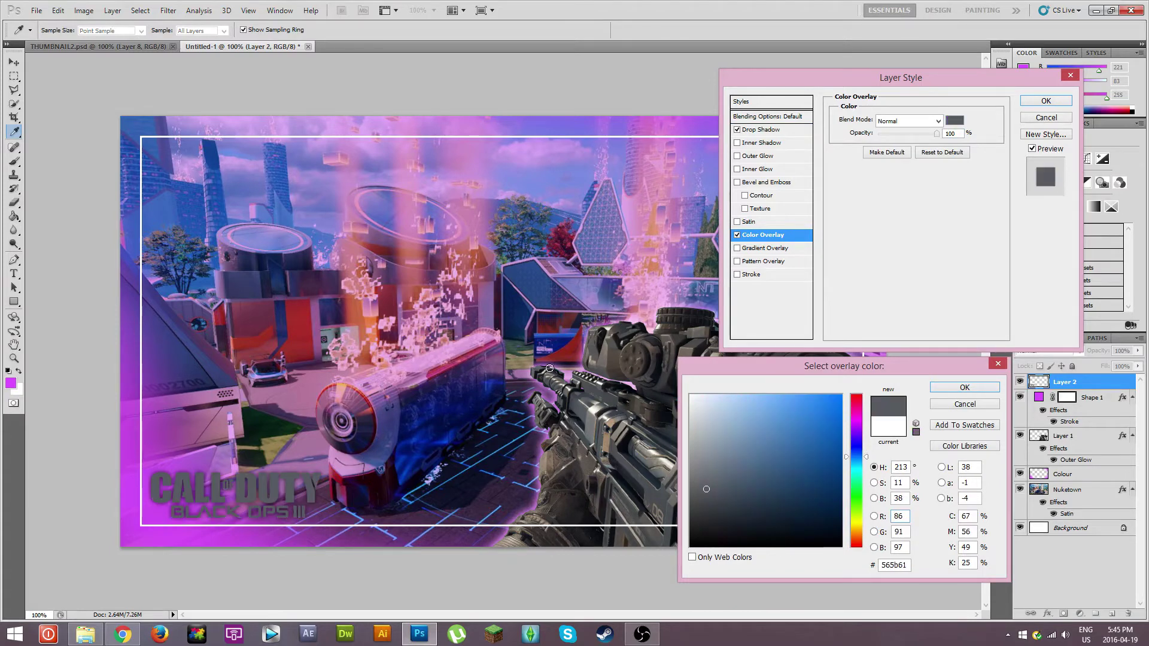
left_click(564, 304)
left_click(570, 227)
Restore white as the logo's overlay colour and apply the layer style.
left_click(888, 426)
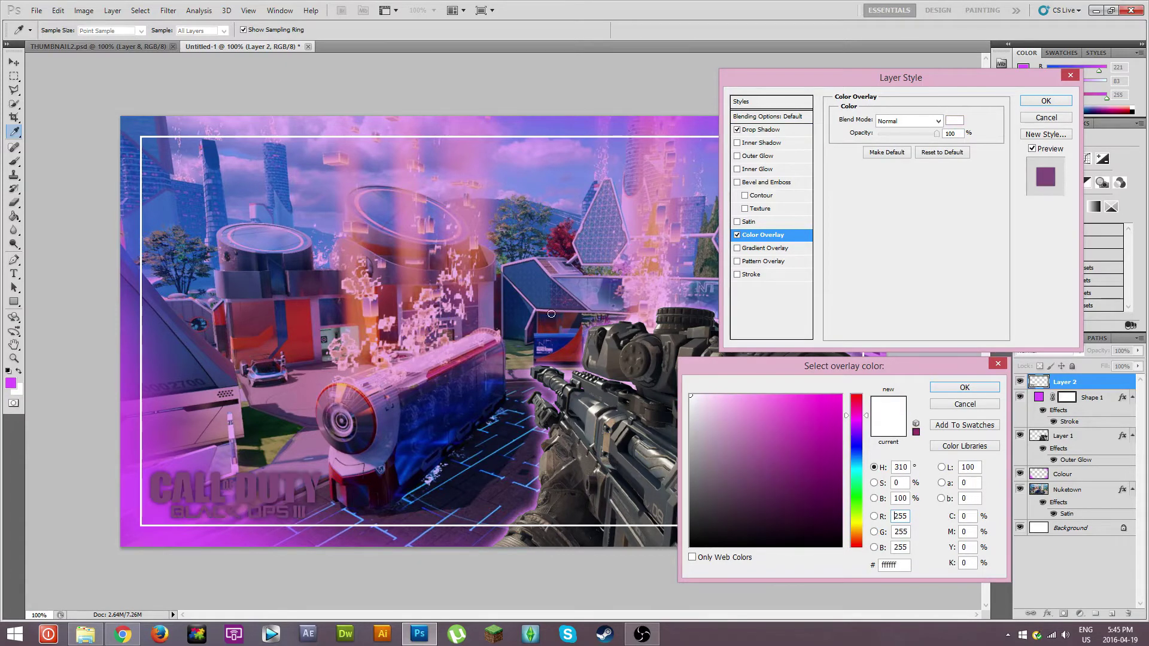
left_click(961, 388)
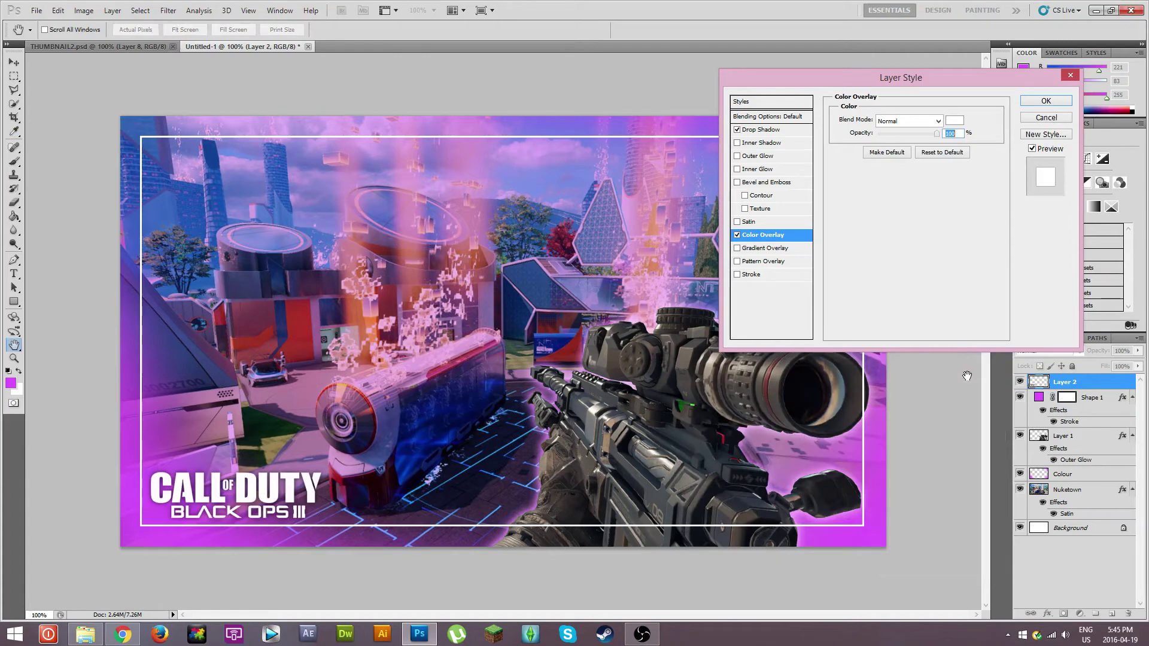
left_click(1041, 103)
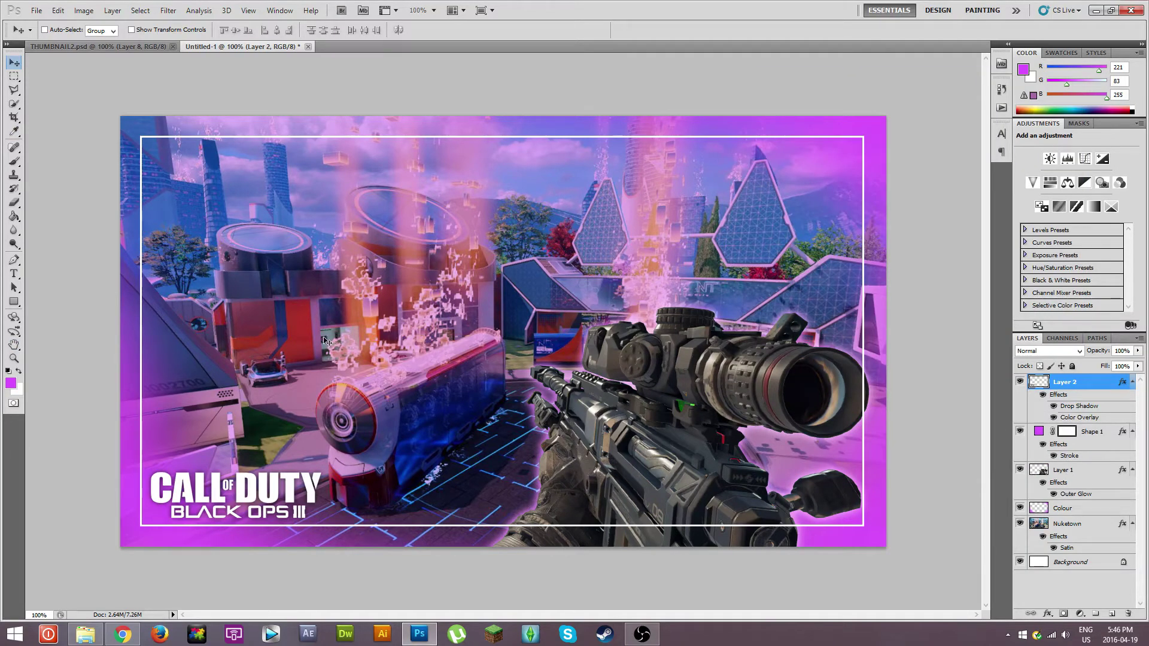
Switch to Chrome and look through the dafont pages for the True Lies, Againts, Edo SZ and Haze fonts.
left_click(122, 634)
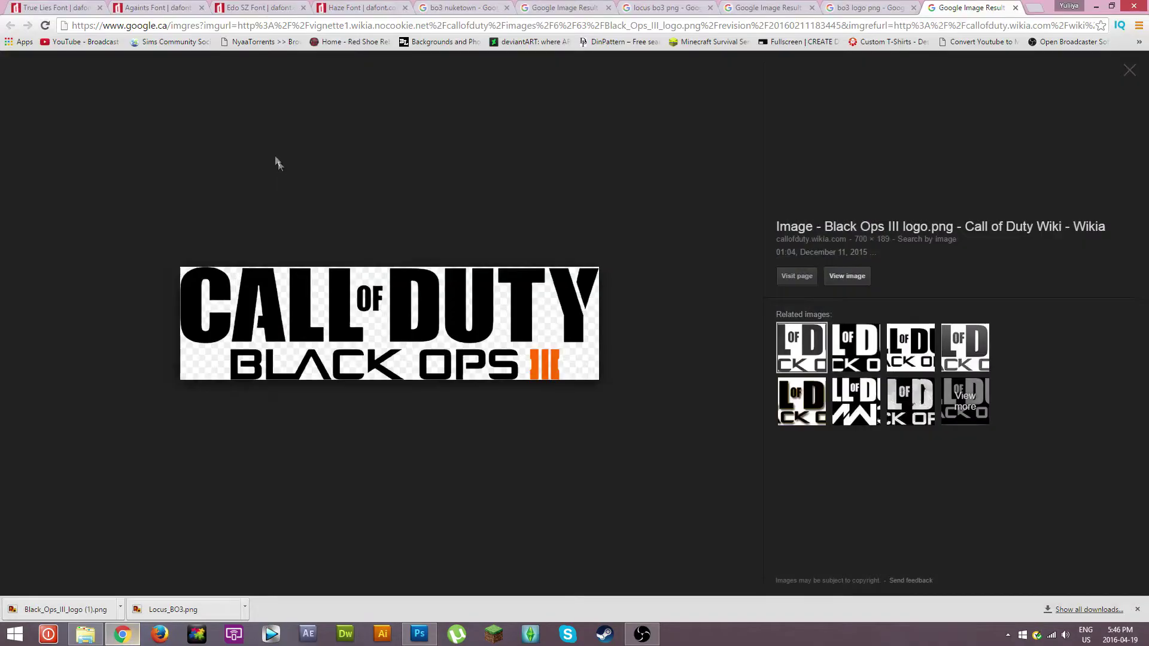
left_click(74, 8)
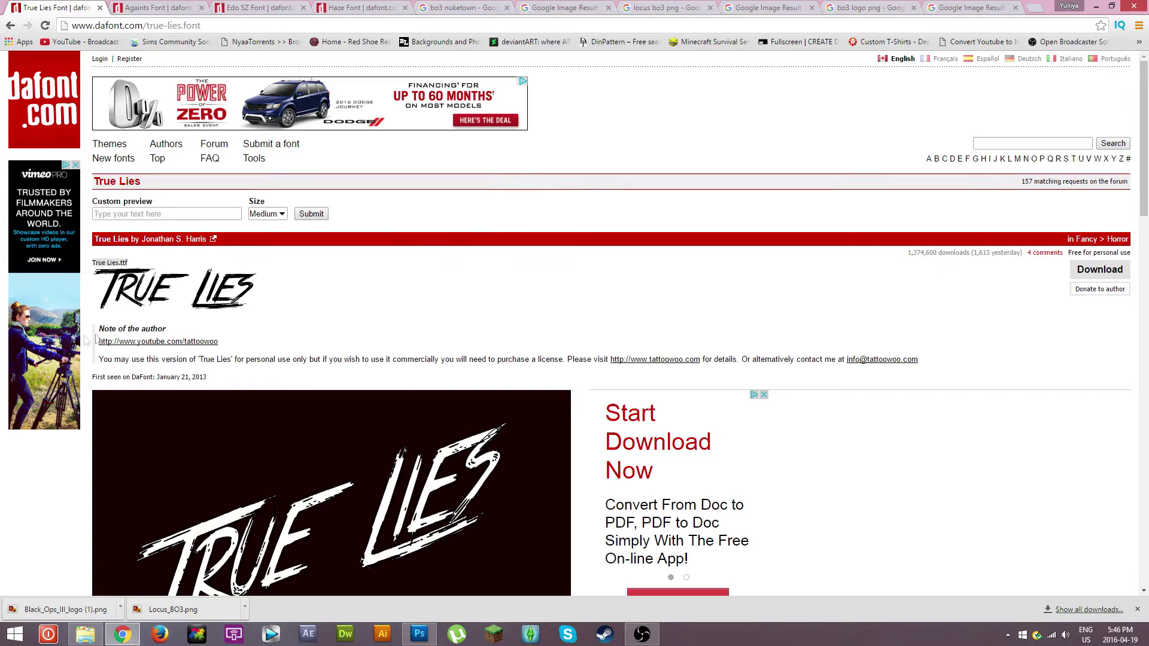
left_click(168, 8)
left_click(245, 7)
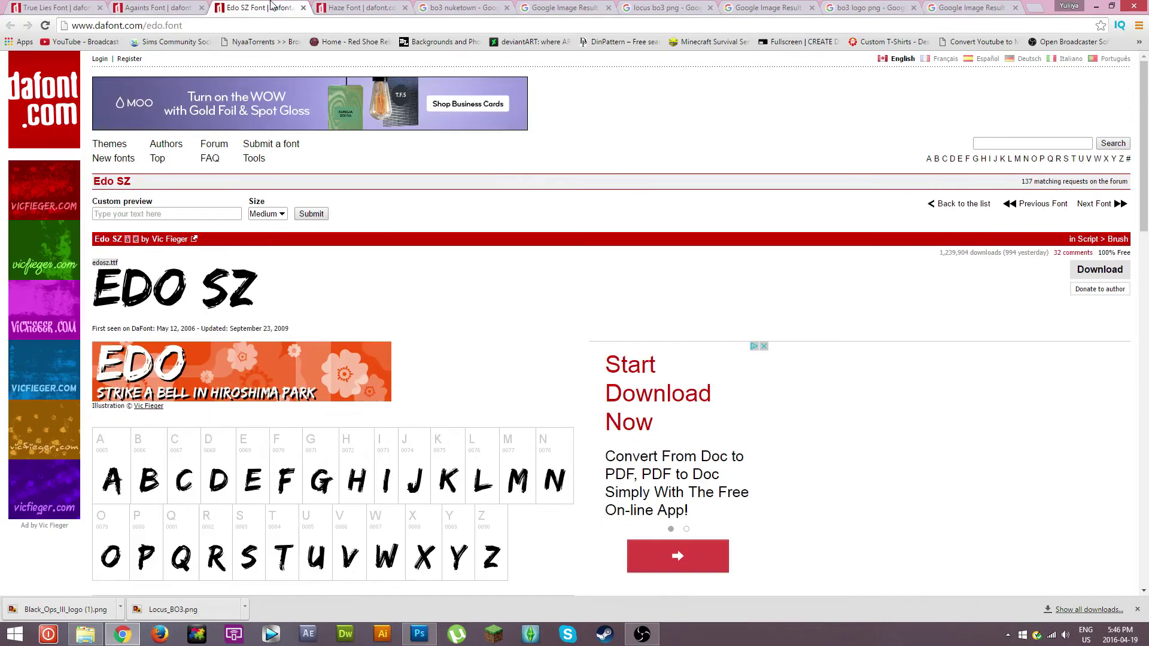
left_click(346, 7)
left_click(86, 6)
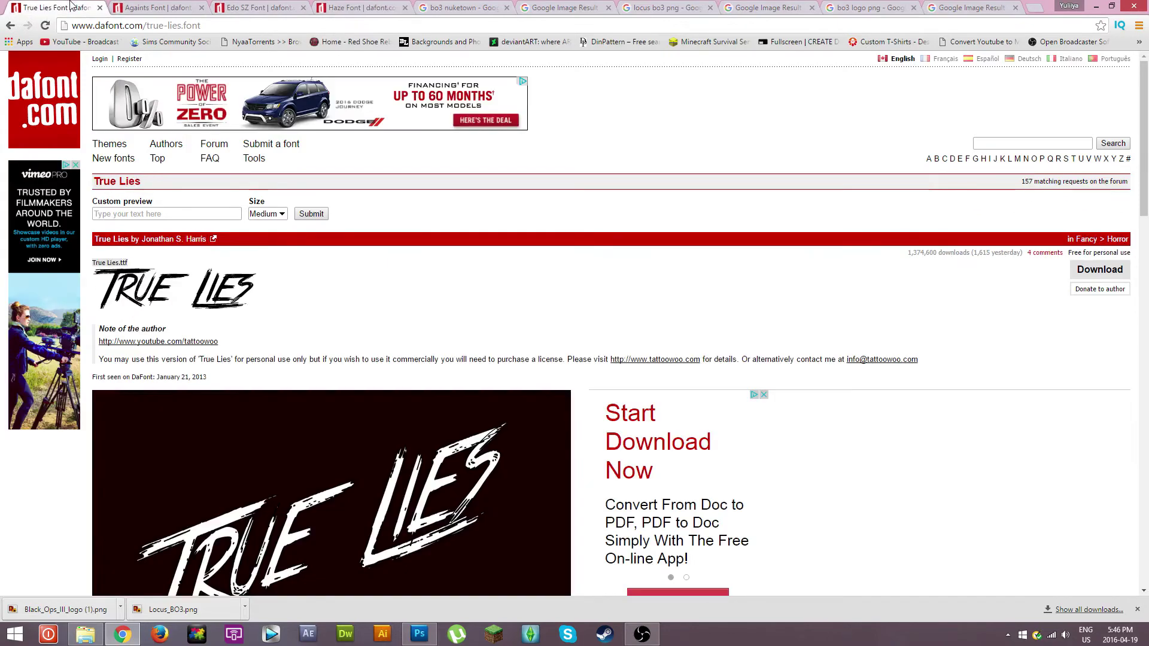
Switch back to Photoshop, add the text "thumbnail" in True Lies at 48 pt, and place it across the upper part of the frame.
left_click(419, 633)
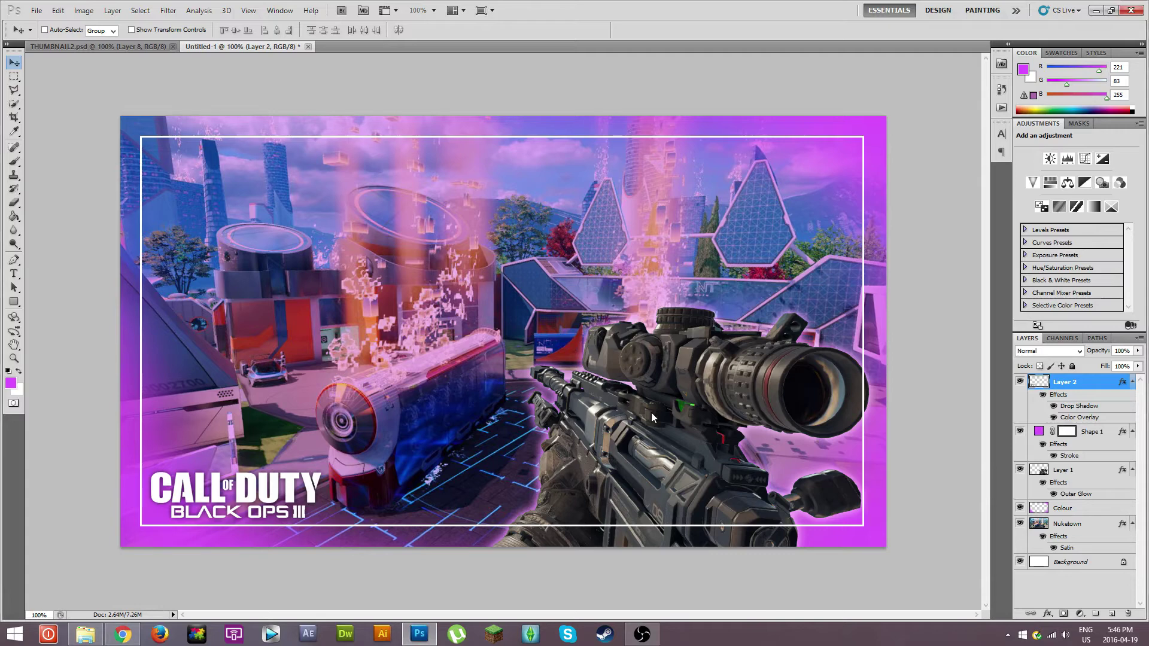
left_click(14, 273)
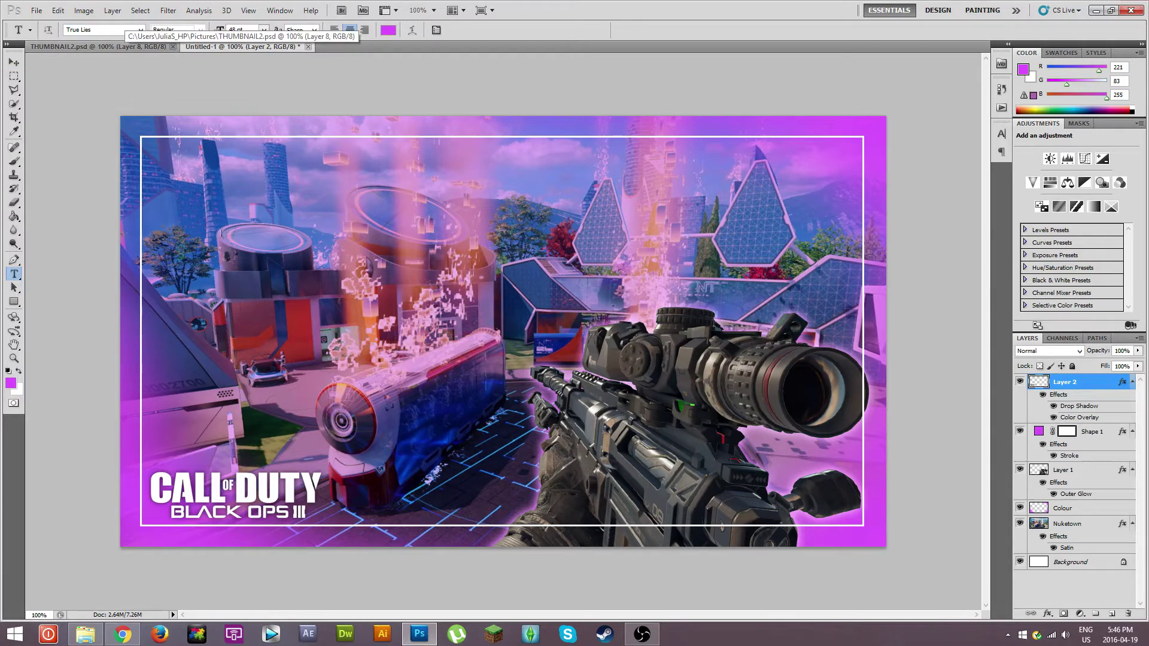
left_click(222, 234)
type("T")
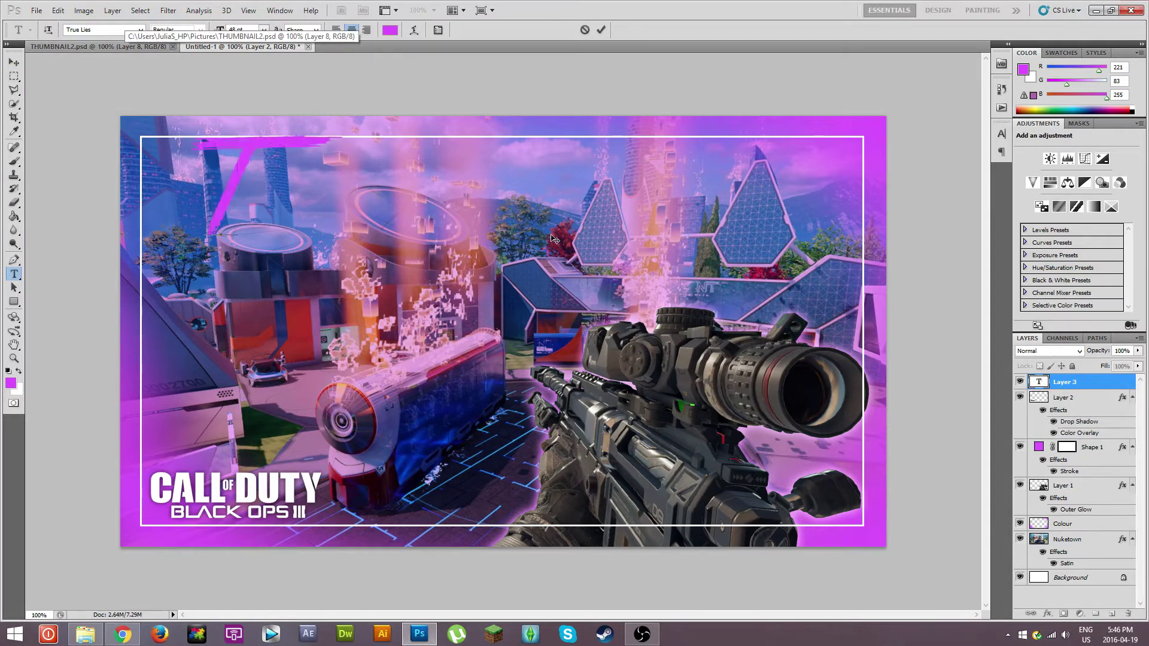
type("HUMBNAIL")
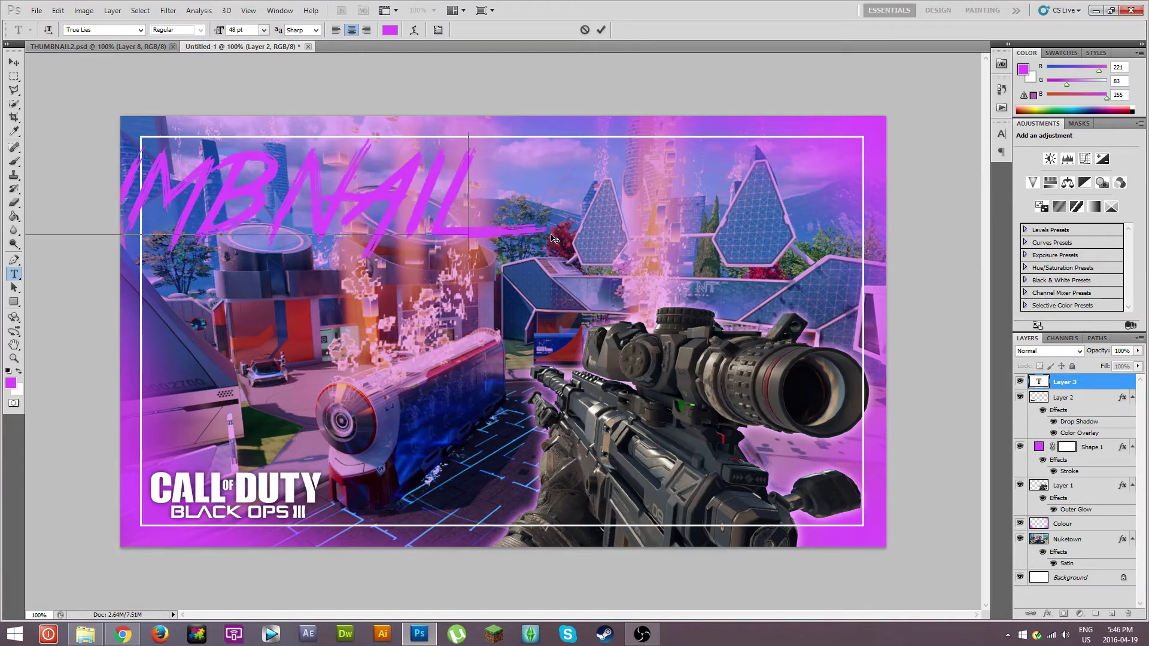
left_click(14, 63)
left_click_drag(310, 203, 536, 228)
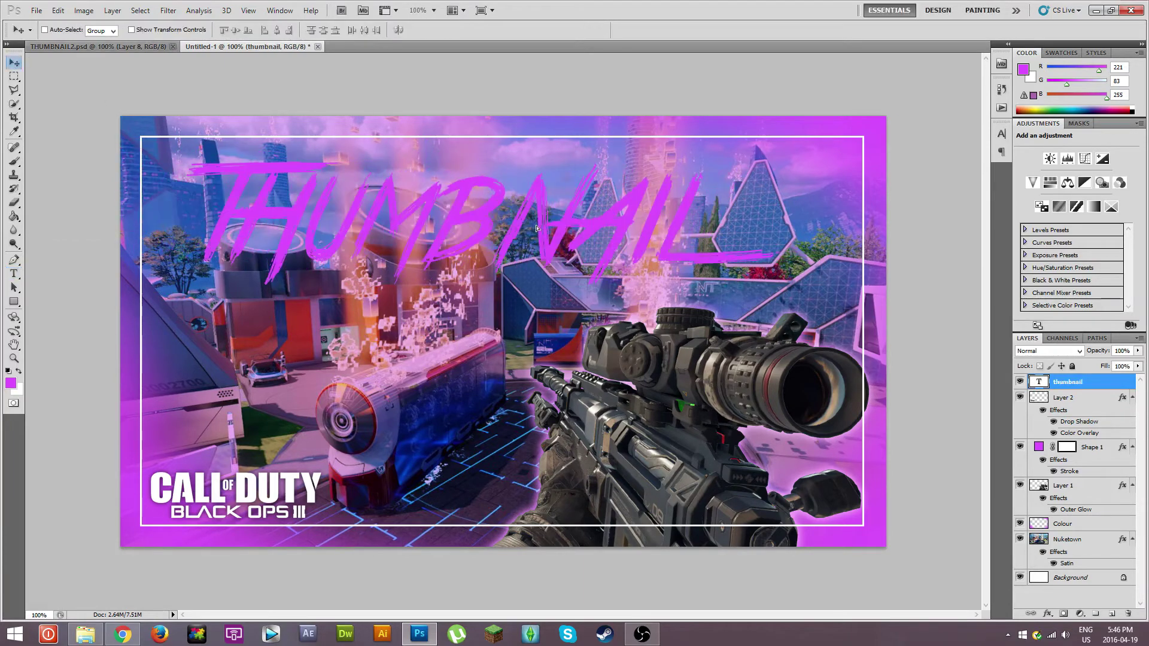
Change the thumbnail text's colour to white and shift the text slightly left within the frame.
double_click(1039, 382)
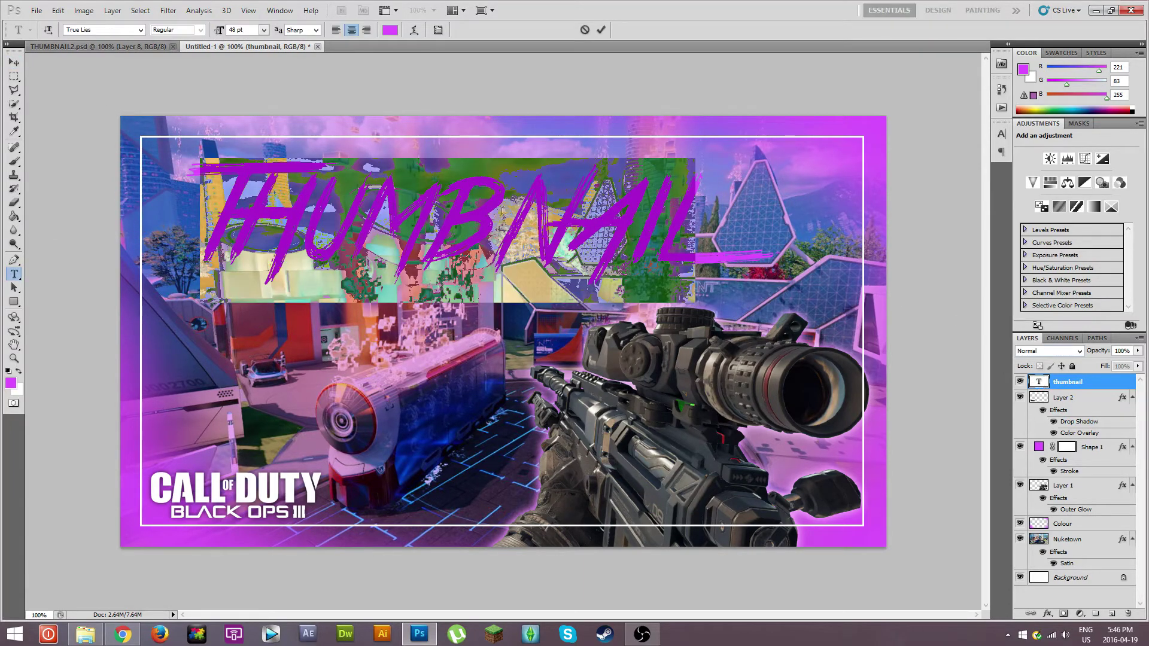
left_click(390, 30)
left_click_drag(785, 445, 541, 249)
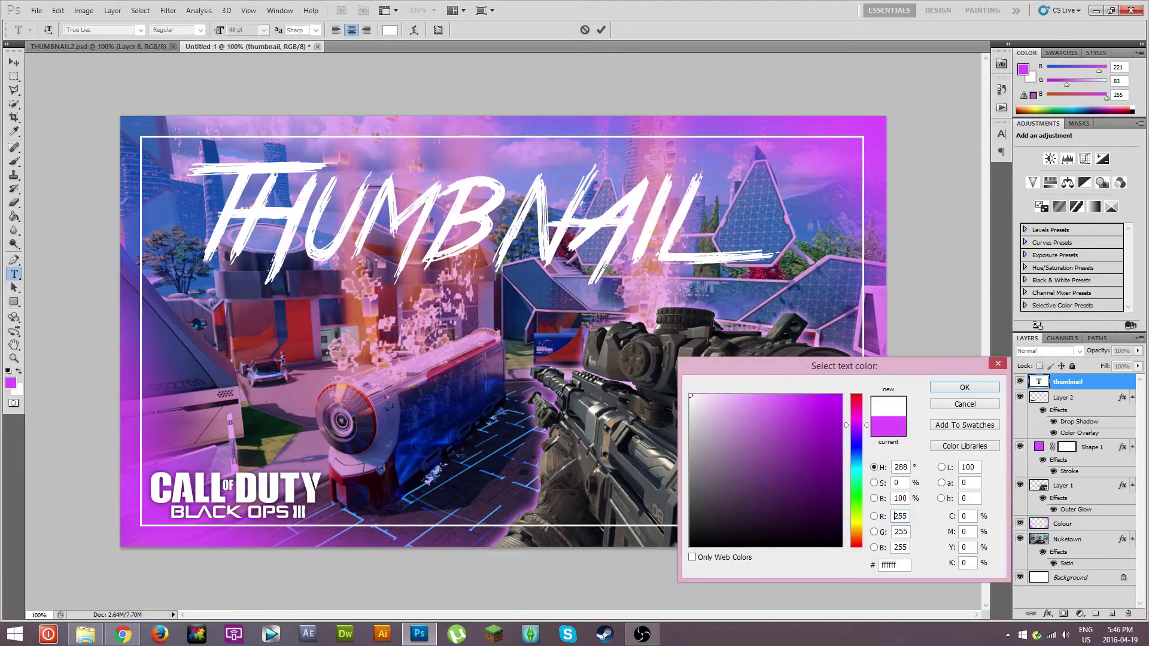
left_click(981, 390)
left_click(15, 63)
left_click_drag(382, 240, 358, 239)
Add a drop shadow to the thumbnail text with 0 px distance and 10 px size.
right_click(1081, 386)
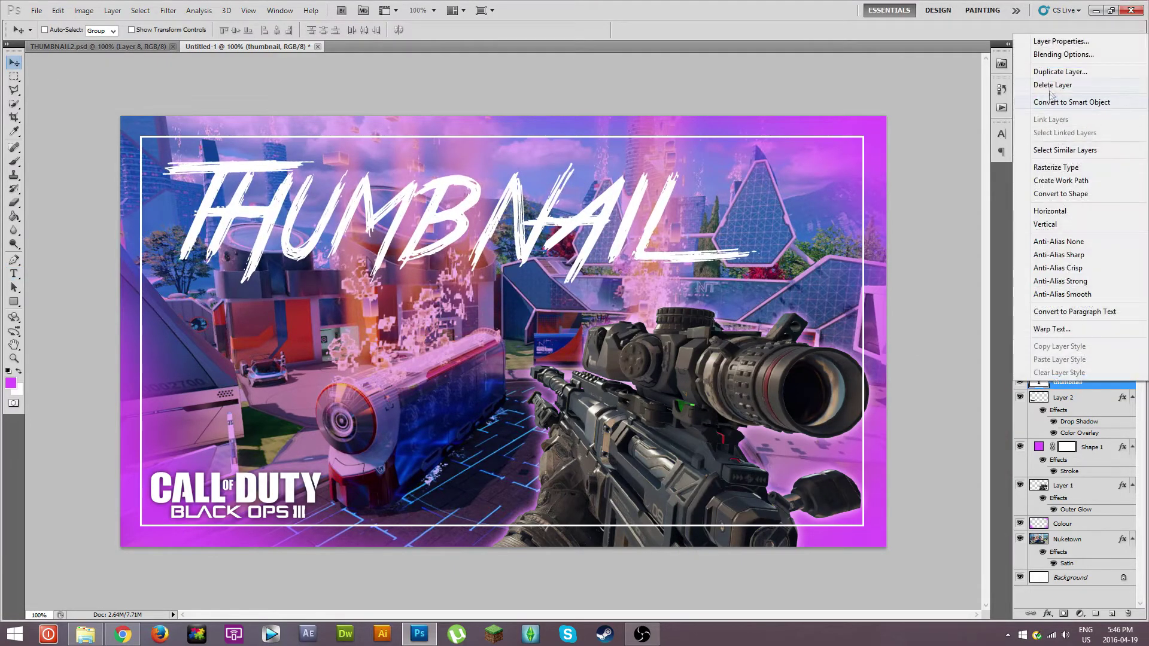
left_click(1053, 52)
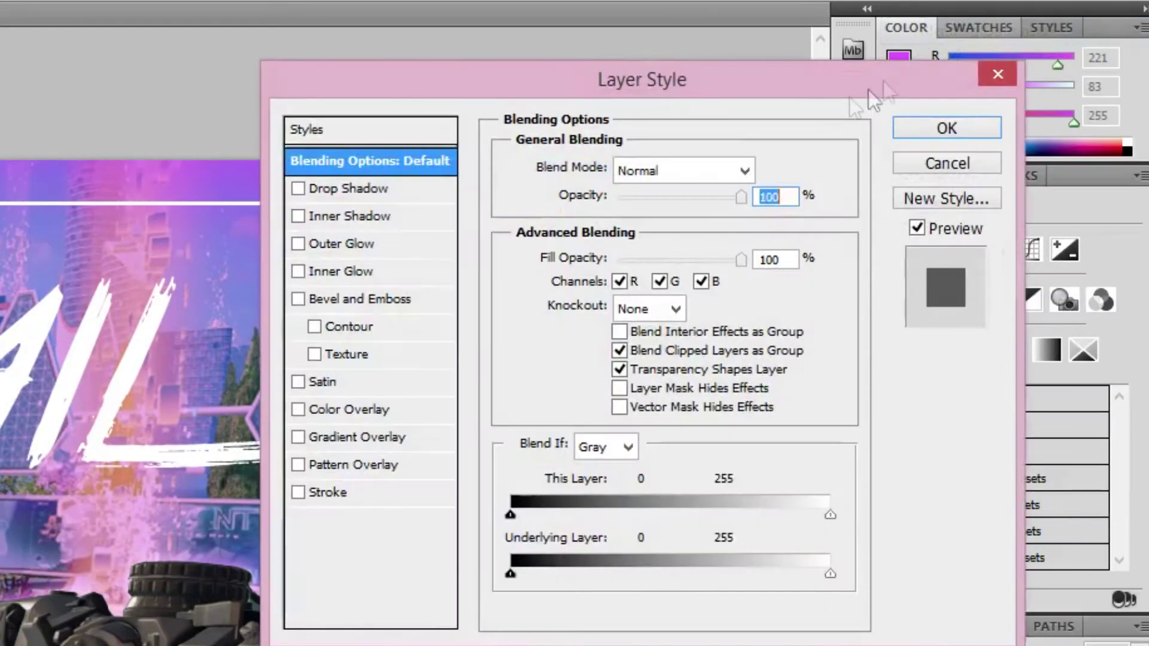
left_click(372, 193)
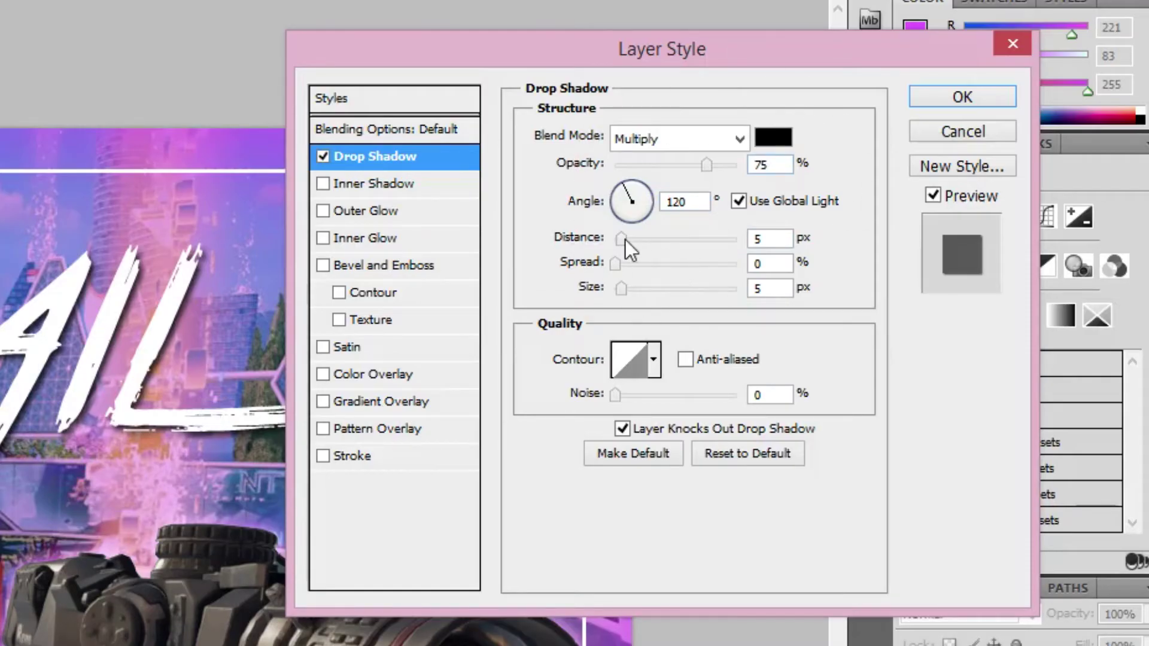
left_click_drag(625, 239, 533, 227)
left_click_drag(622, 289, 628, 290)
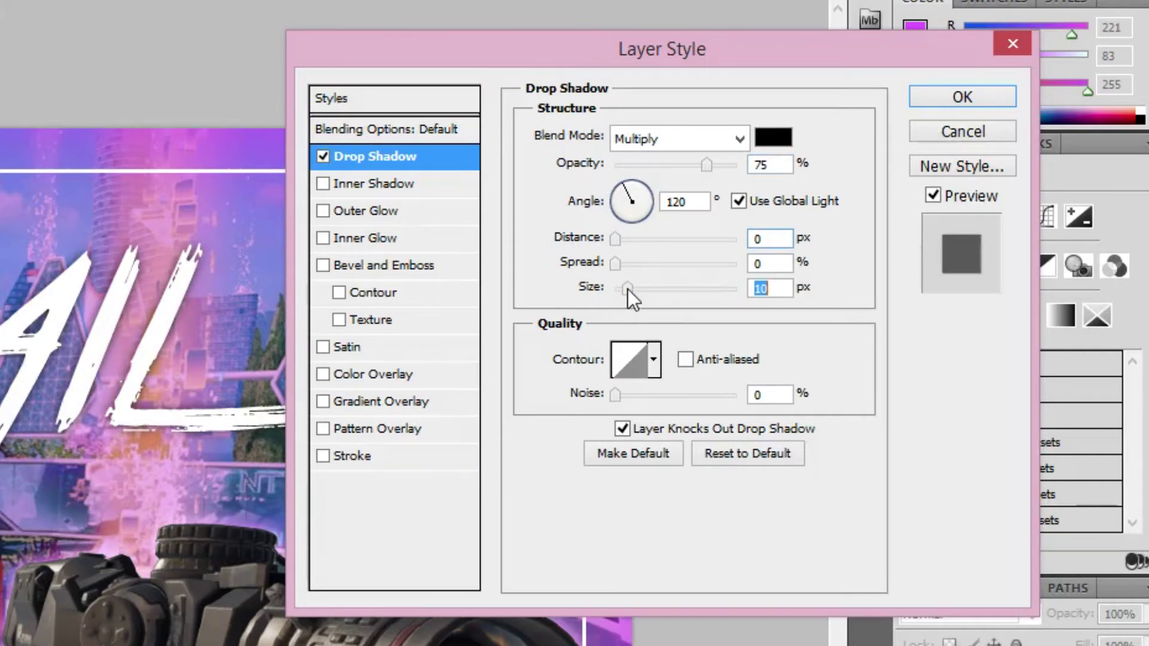
key("Return")
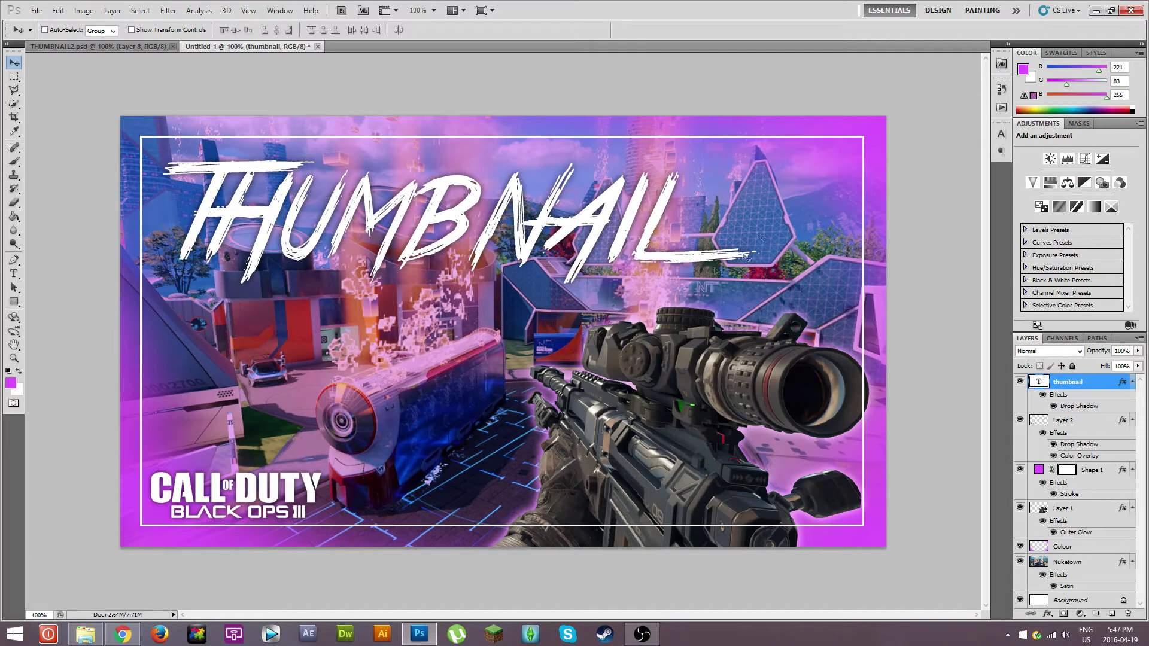
Reduce the thumbnail text to 36 pt and move it closer to the frame's upper-left corner.
double_click(1038, 382)
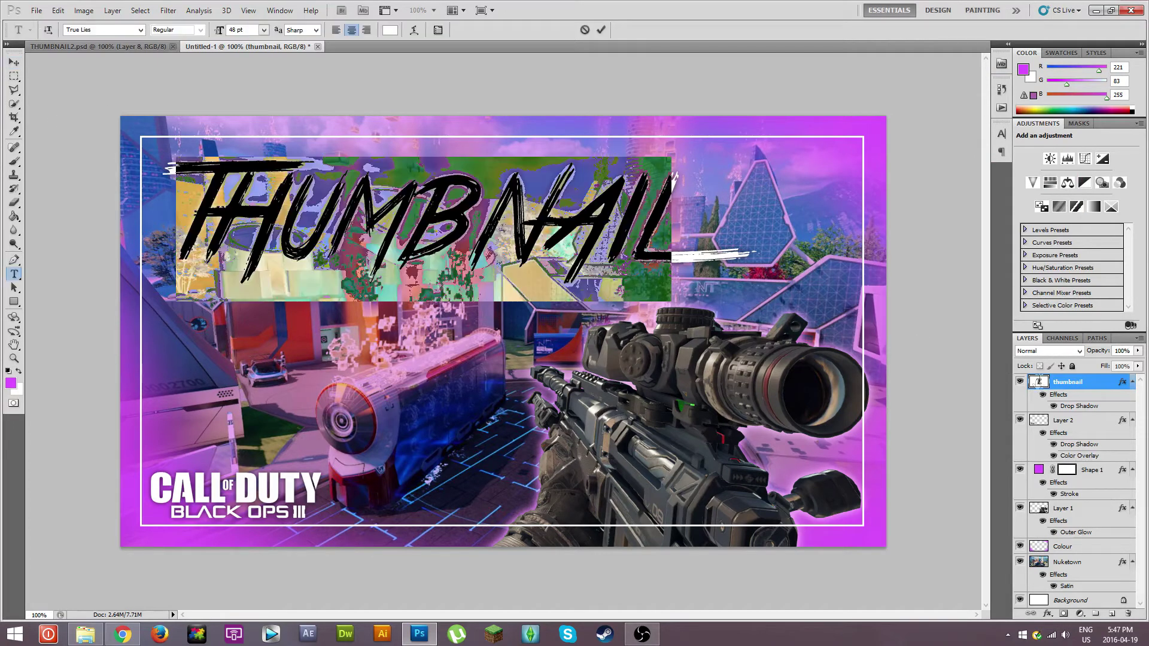
left_click(263, 30)
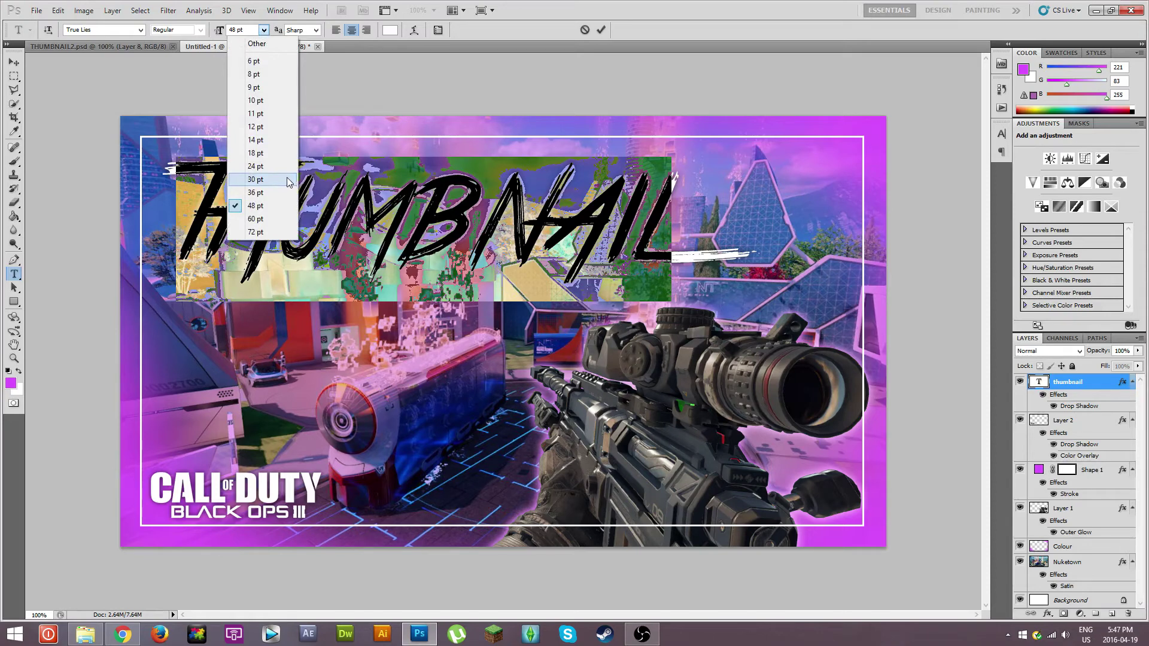
left_click(287, 182)
left_click(263, 30)
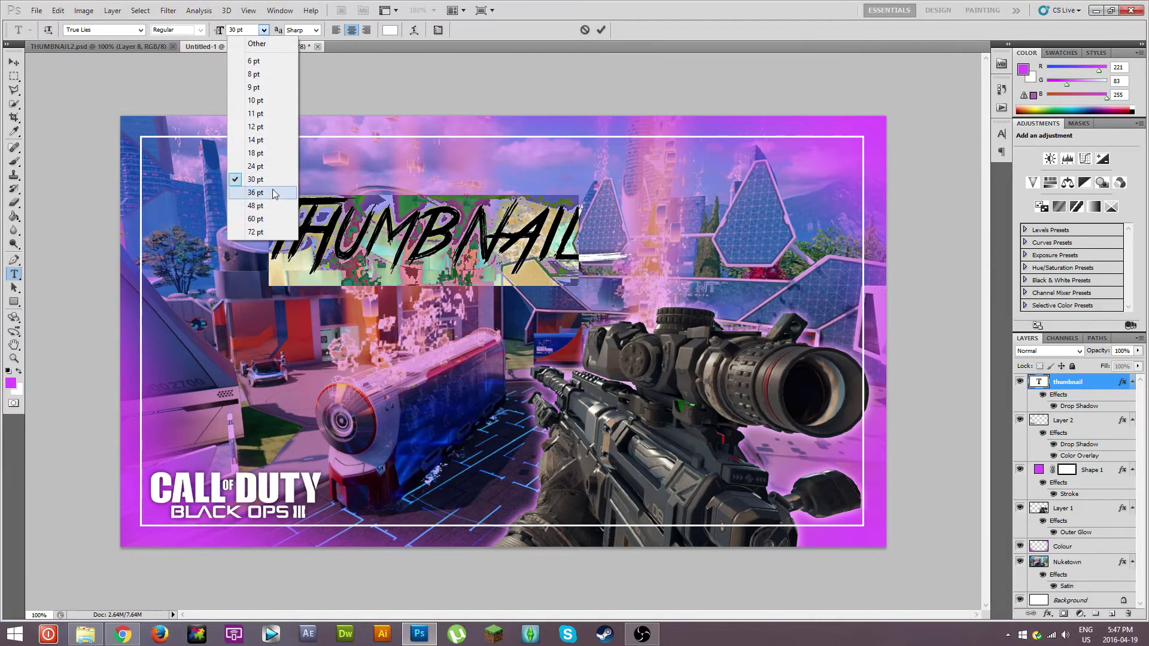
left_click(281, 196)
left_click(8, 63)
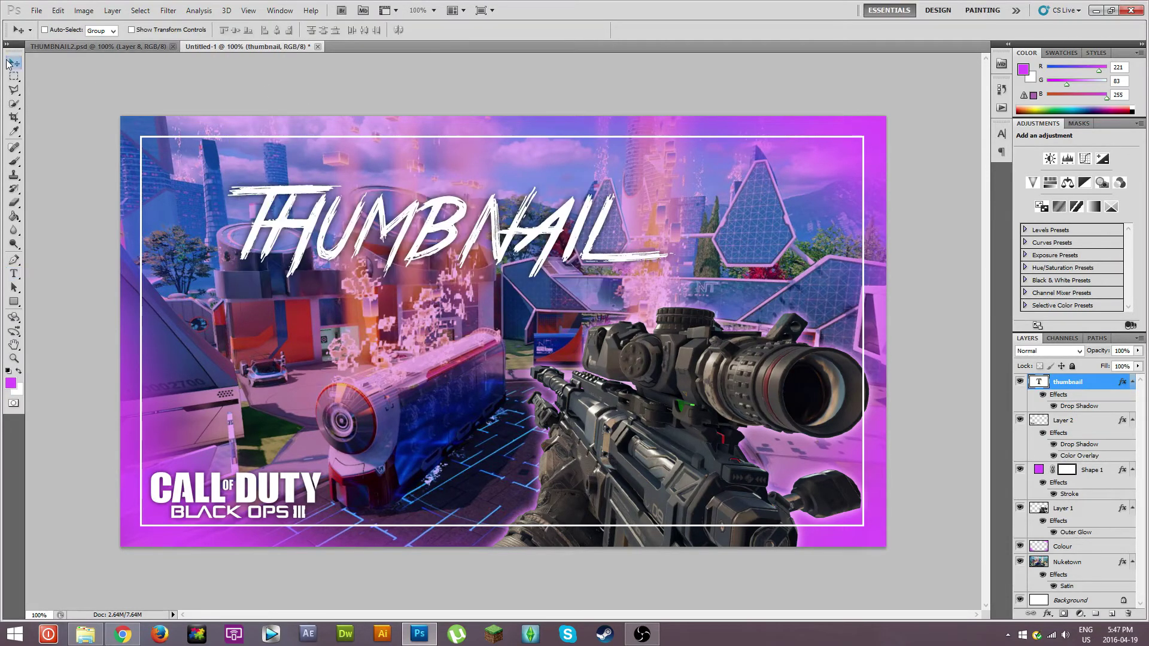
left_click_drag(459, 231, 414, 224)
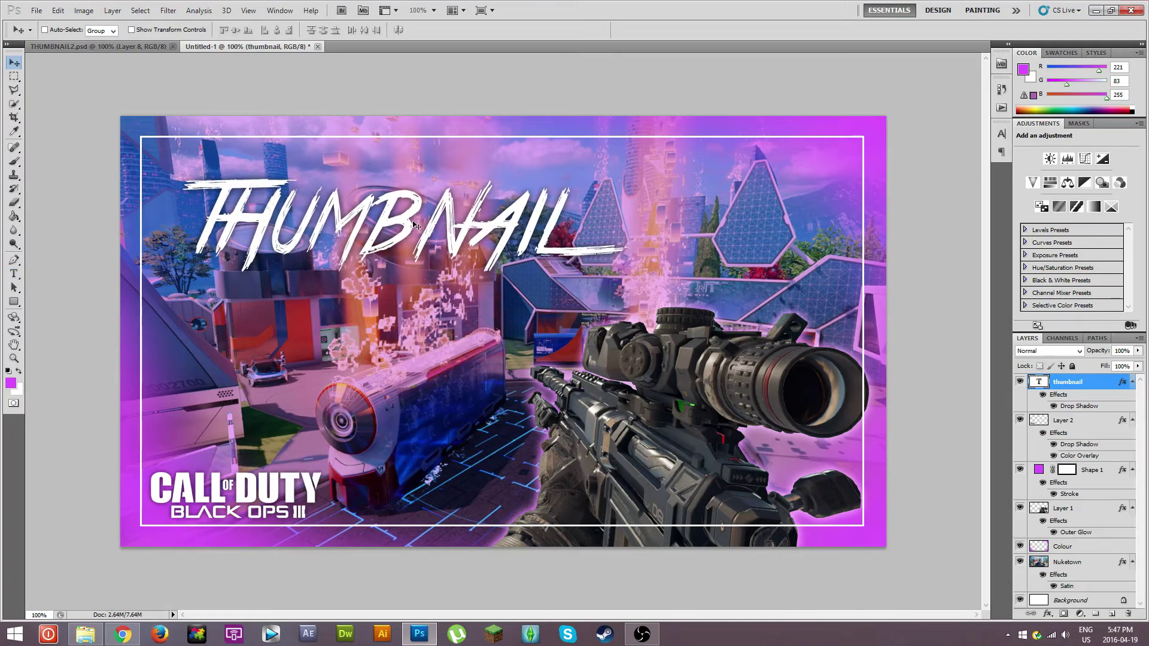
Warp the thumbnail text with a horizontal Arc style at +12% bend.
double_click(1039, 383)
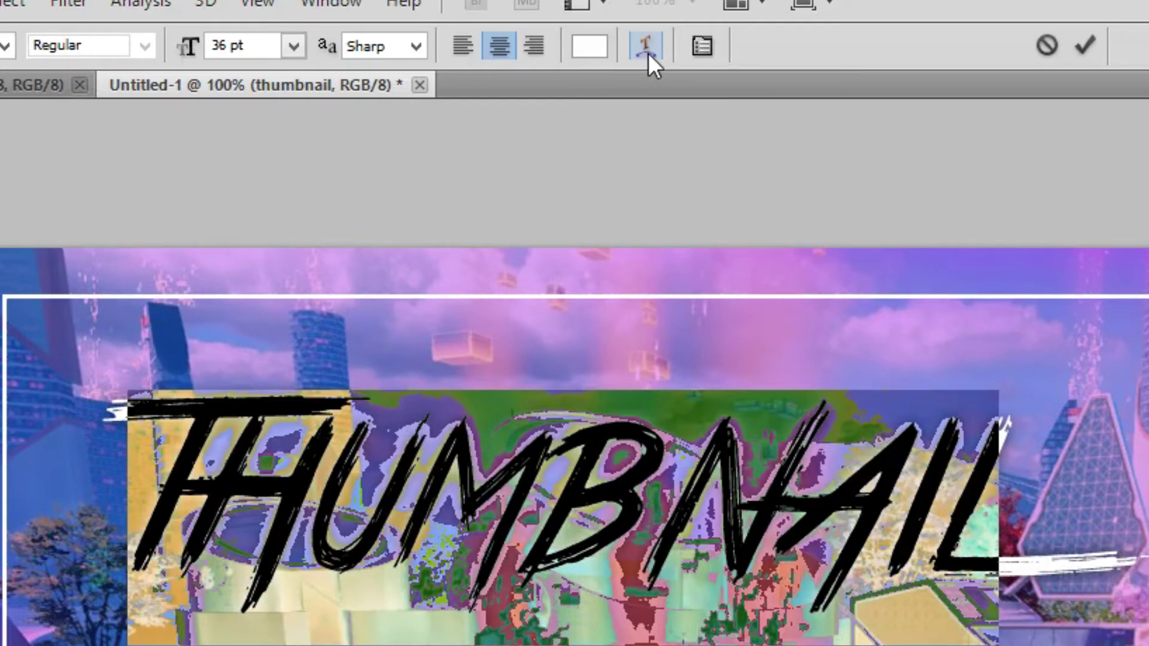
left_click(648, 53)
left_click(238, 185)
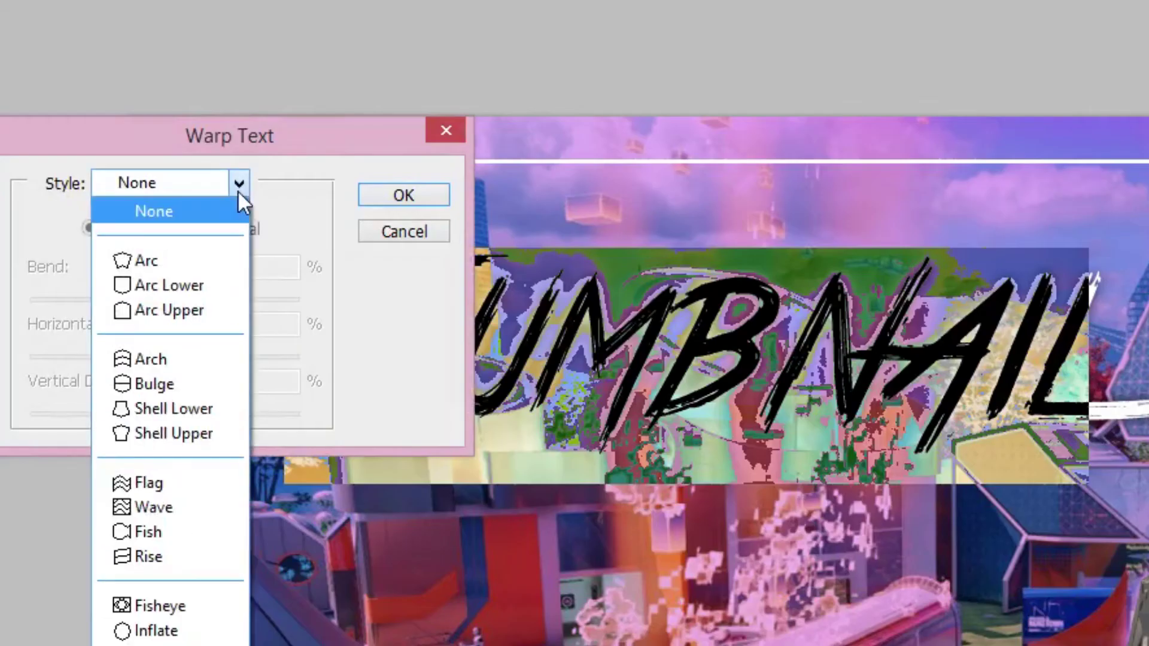
left_click(220, 261)
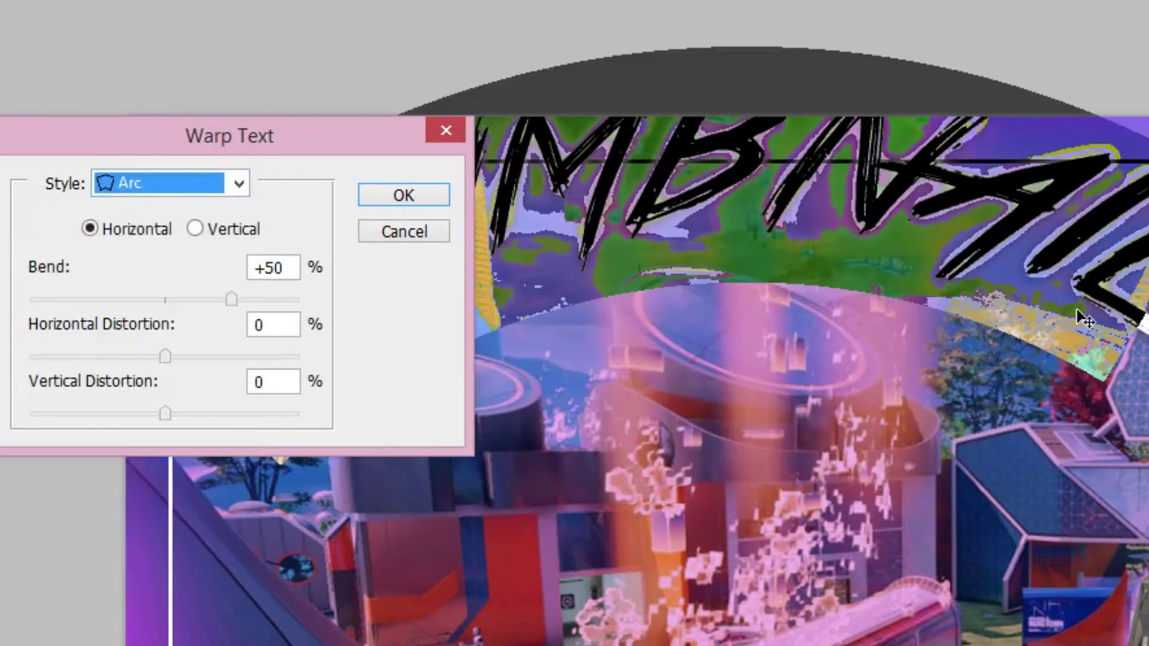
left_click_drag(231, 299, 182, 310)
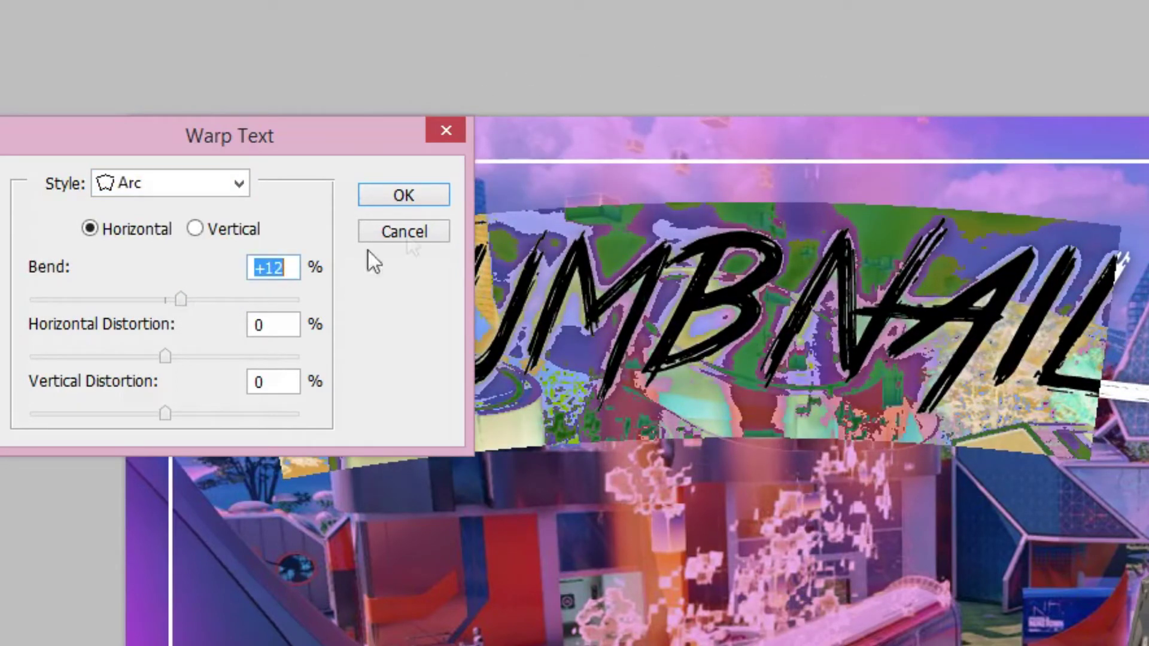
left_click(406, 197)
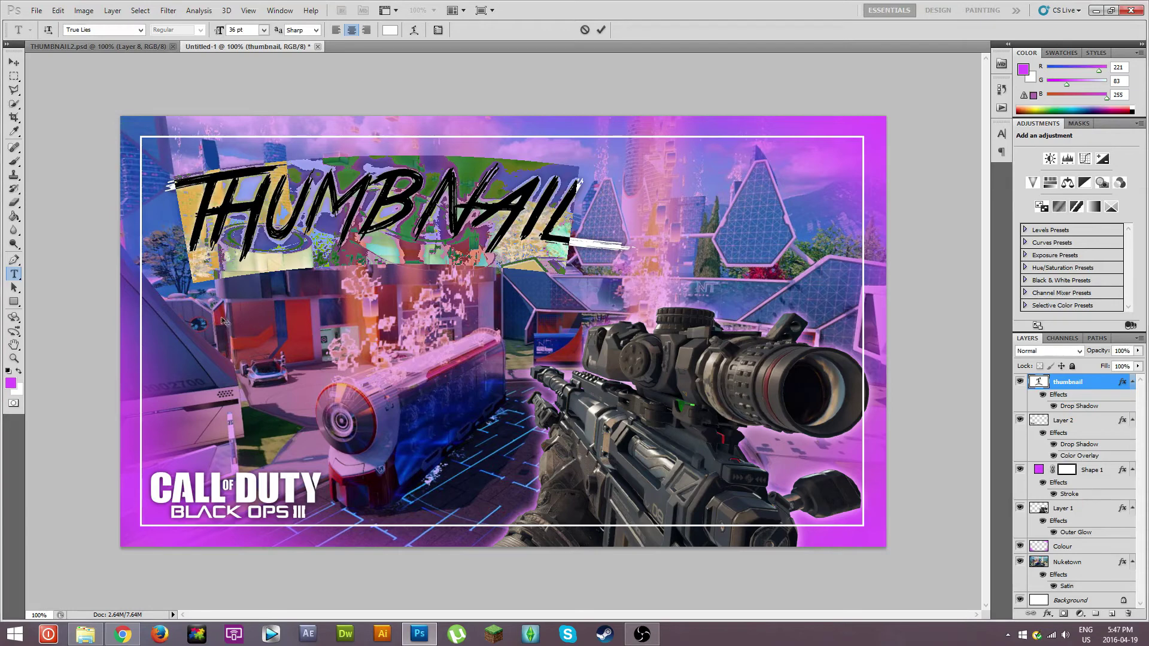
Rotate the thumbnail text to -7.5° with Free Transform, nudge it into the frame's upper-left area, and apply the transformation.
left_click(13, 62)
key("ctrl+t")
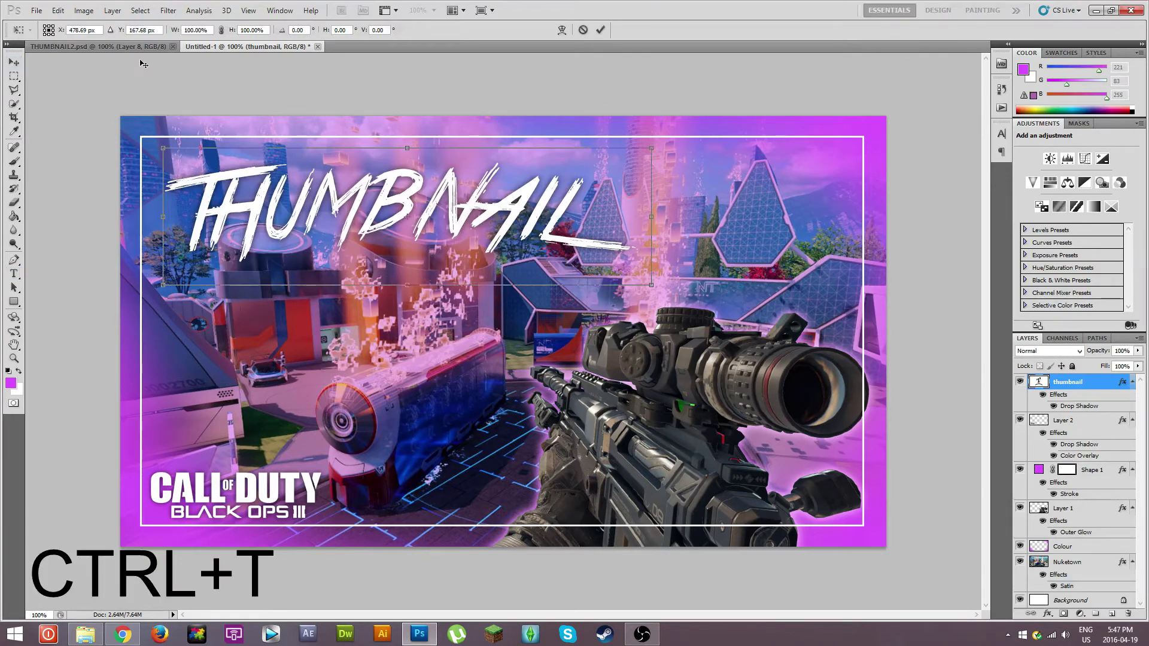
left_click_drag(156, 140, 129, 159)
left_click_drag(288, 201, 281, 206)
left_click_drag(135, 174, 133, 182)
left_click_drag(485, 226, 482, 226)
left_click(15, 62)
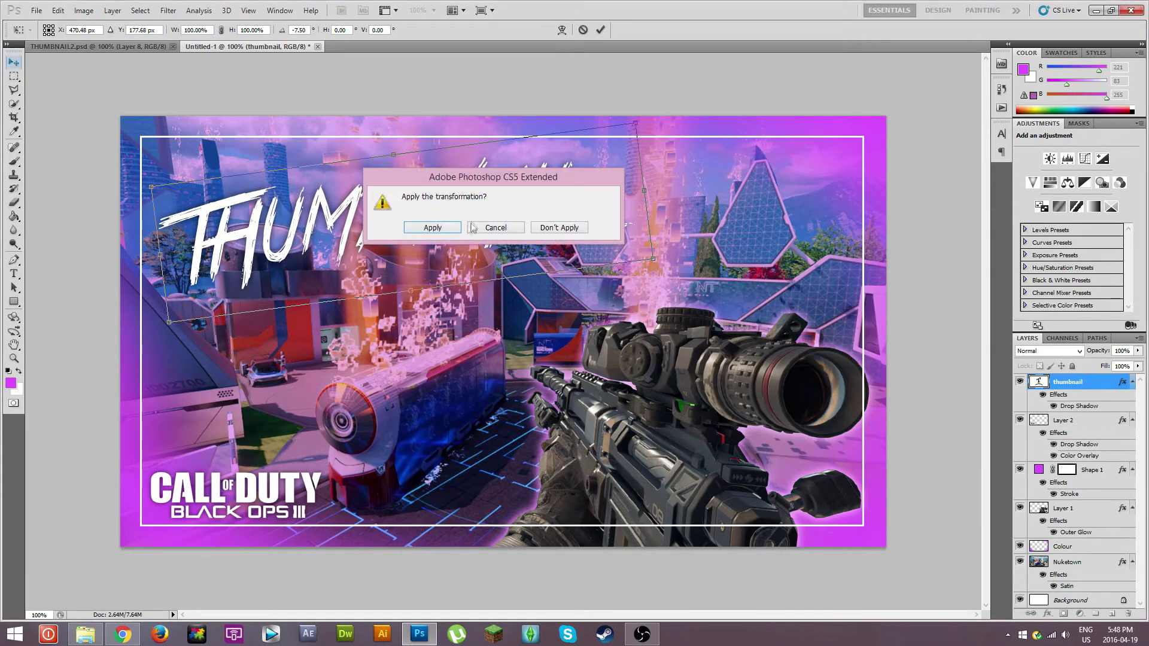
left_click(443, 229)
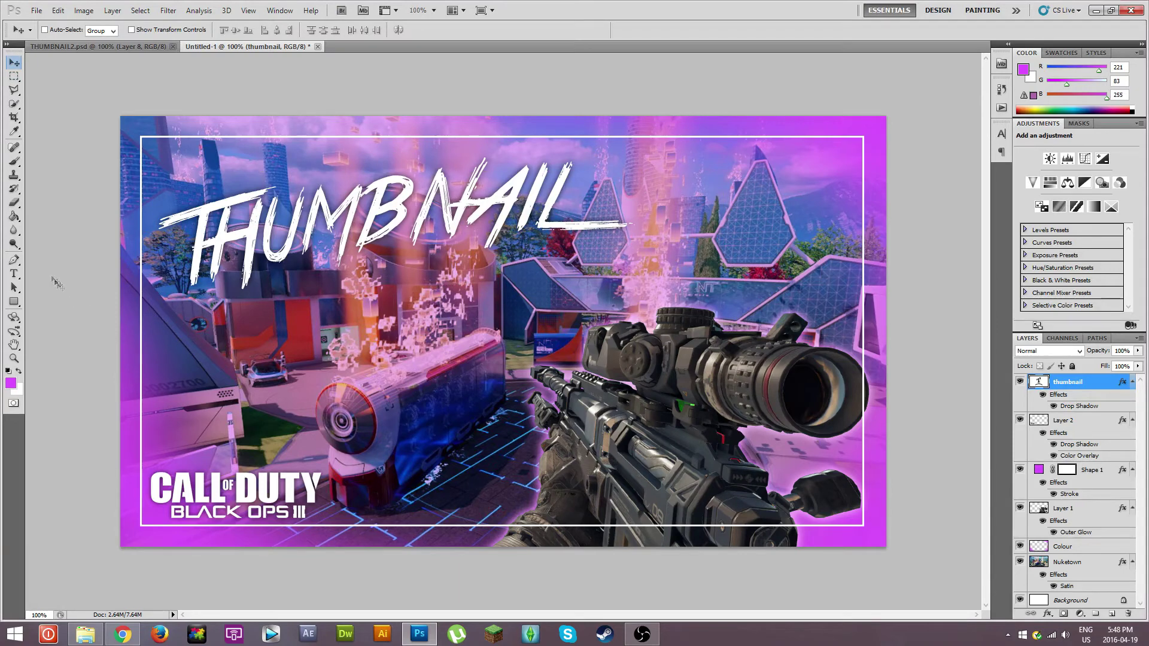
Add a new text layer reading "tutorial" in True Lies at 36 pt, just below the thumbnail title.
left_click(14, 273)
left_click(302, 323)
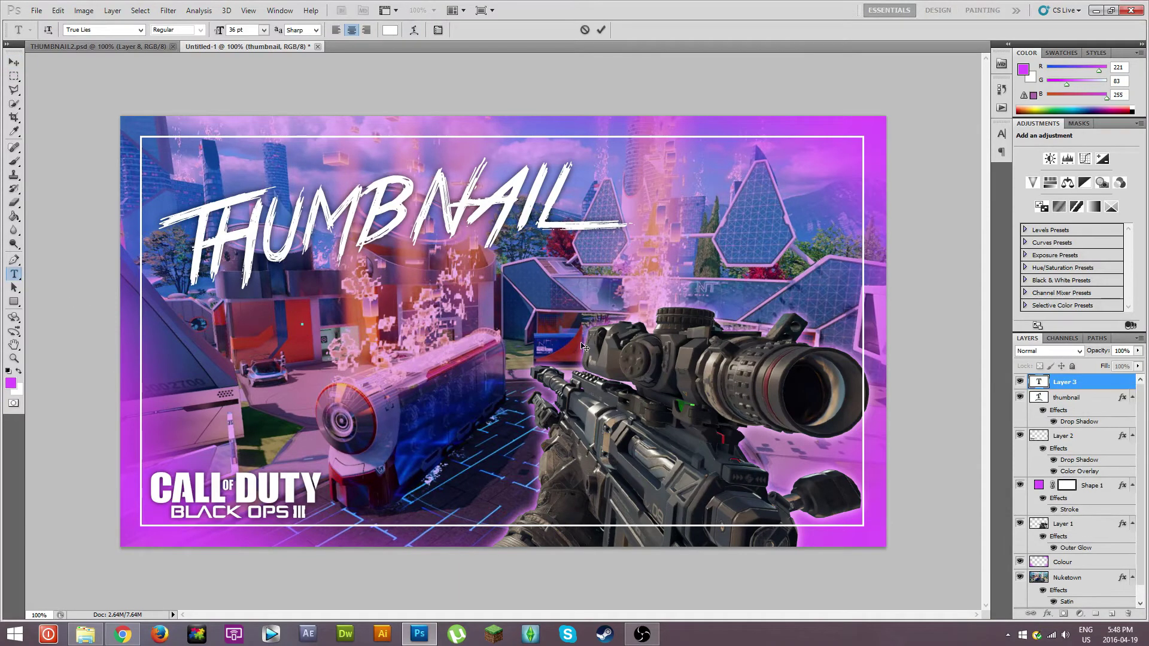
type("tutorial")
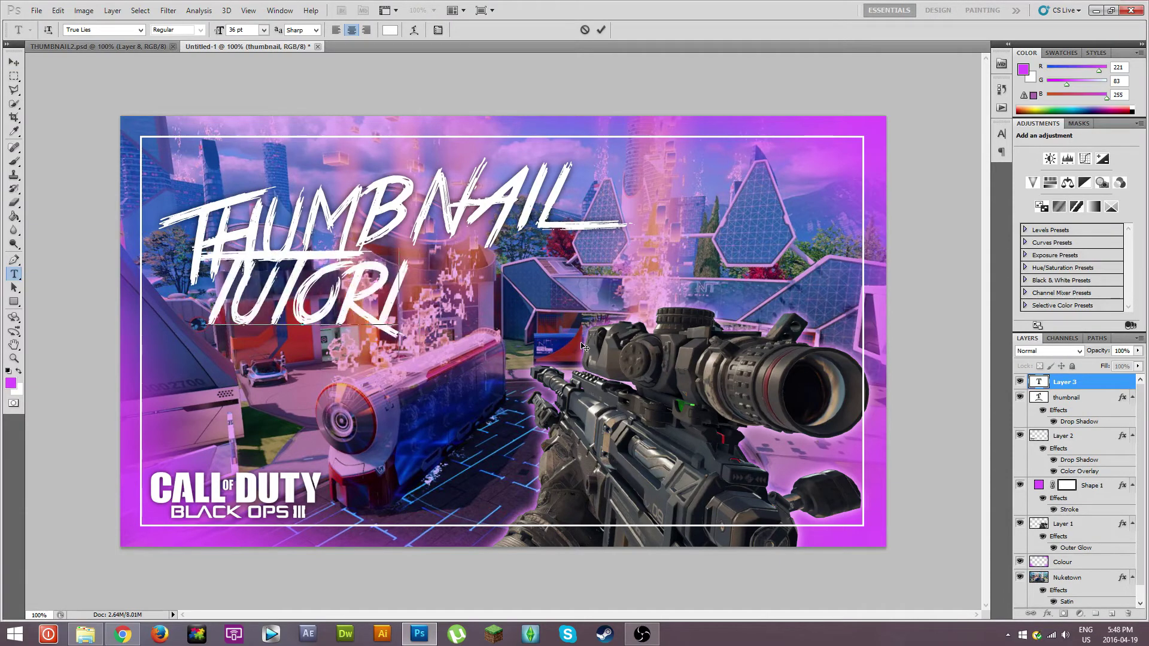
left_click(14, 62)
Colour the tutorial text purple #dd53ff and move it right so it sits beneath the middle of the thumbnail title.
double_click(1038, 383)
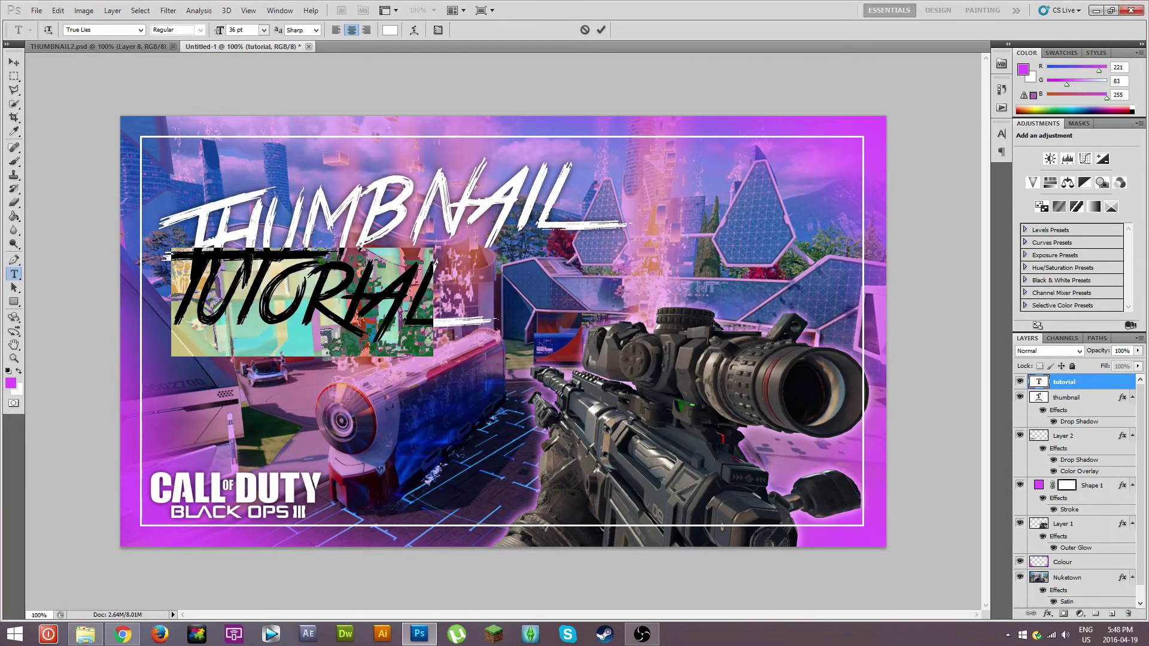
left_click(10, 383)
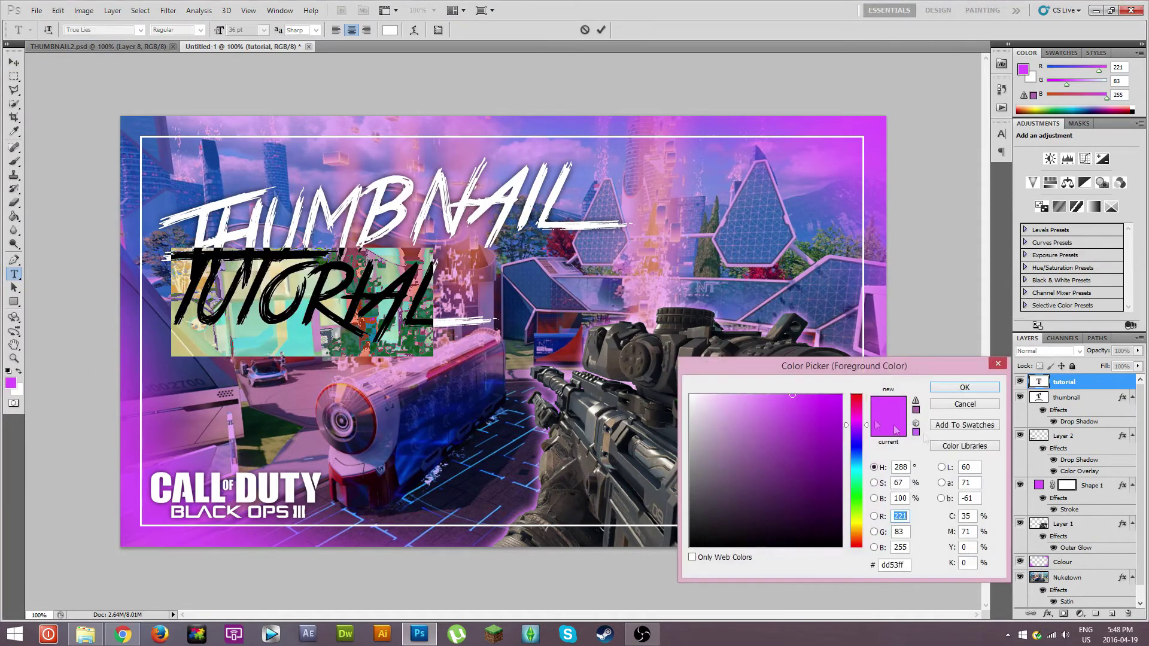
left_click(957, 390)
left_click(14, 62)
left_click_drag(374, 312, 490, 313)
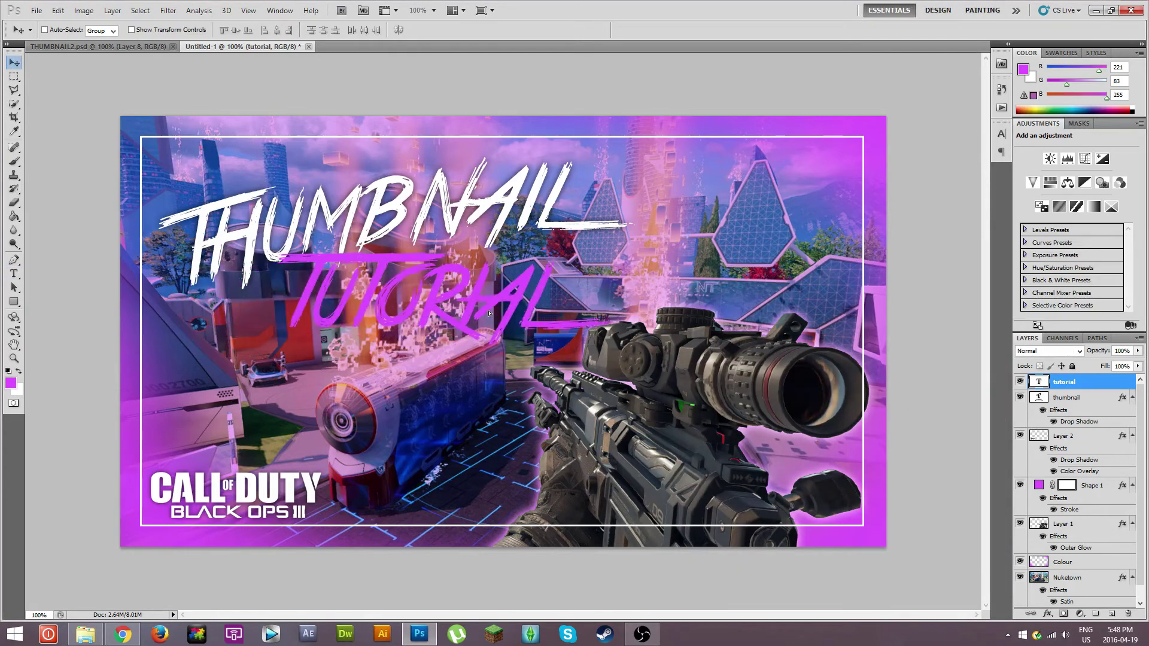
double_click(1040, 383)
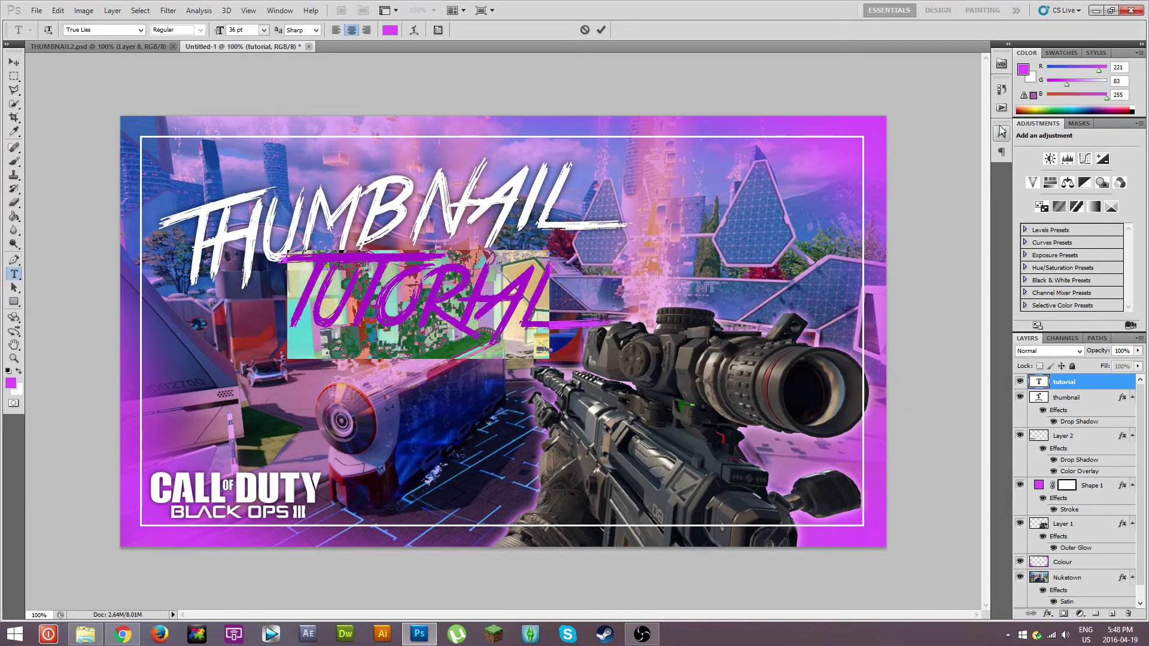
left_click(1001, 135)
left_click(1001, 135)
Add a drop shadow to the tutorial text with 0 px distance and 13 px size.
left_click(1071, 383)
right_click(1072, 383)
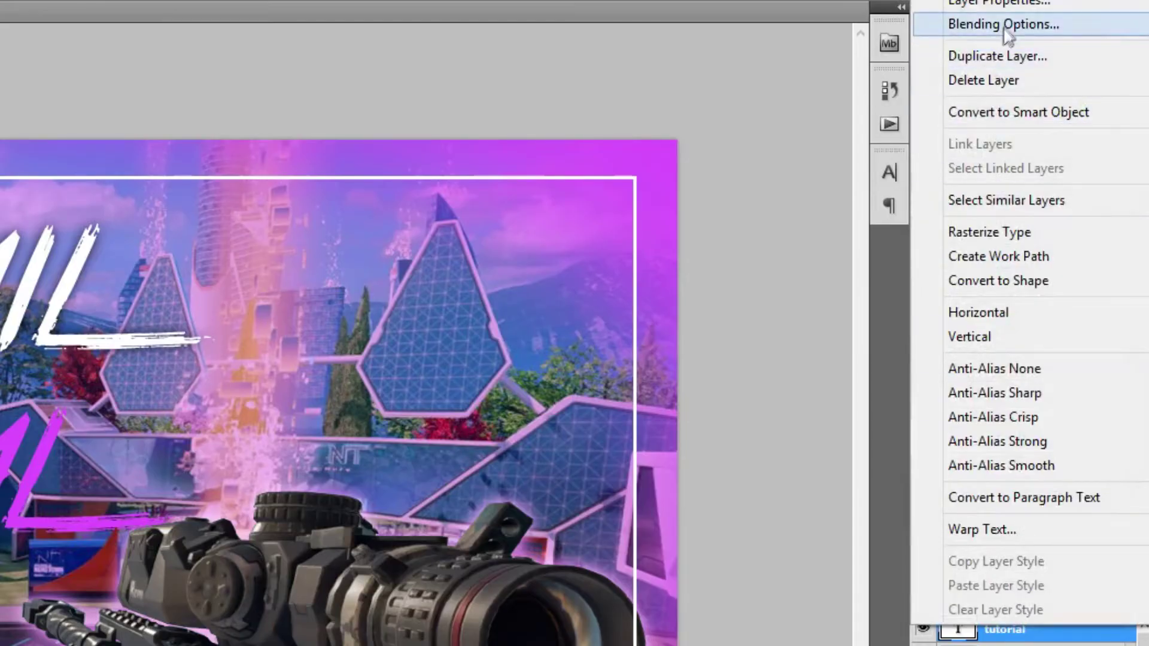
left_click(1063, 53)
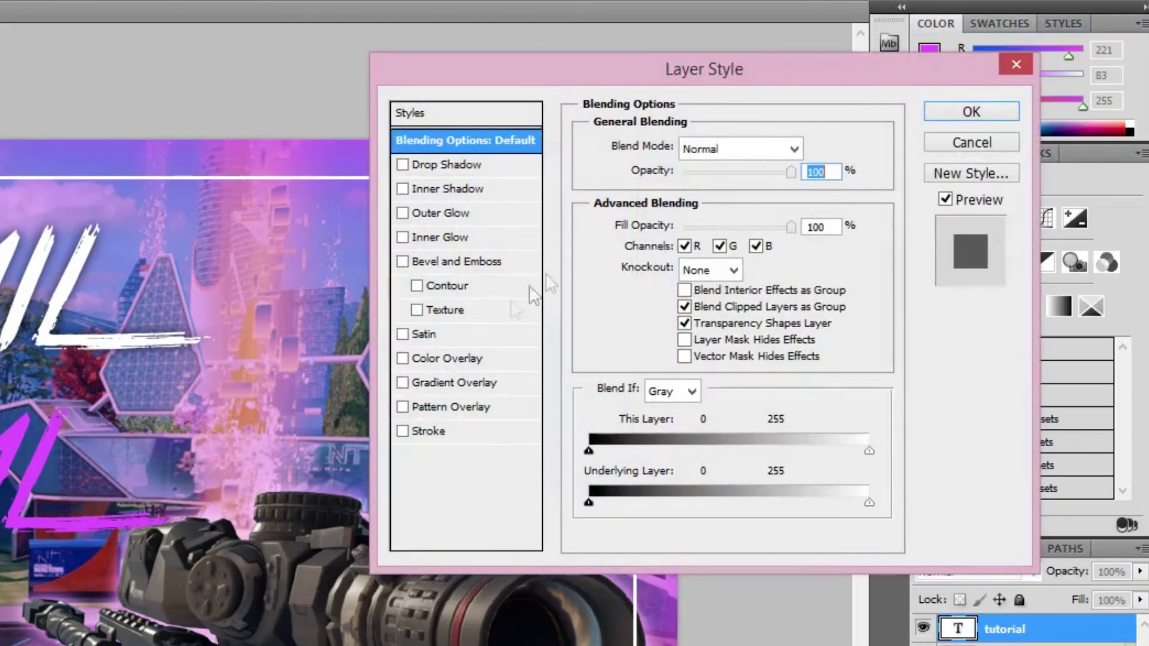
left_click(451, 163)
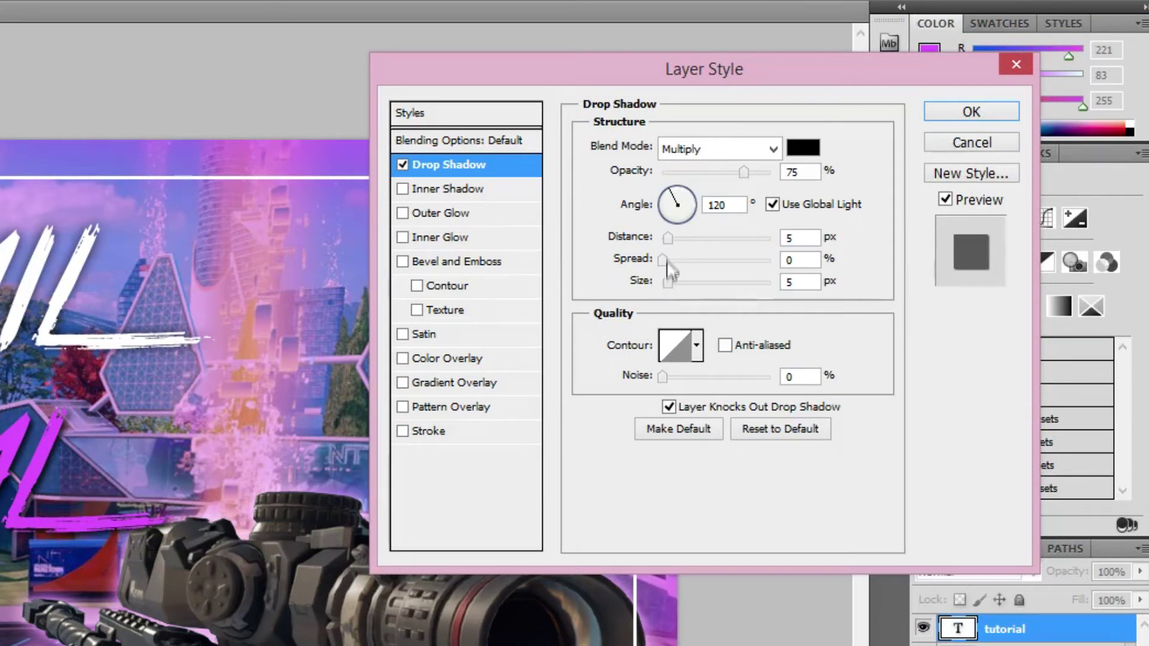
left_click_drag(668, 238, 652, 240)
left_click_drag(668, 282, 674, 282)
left_click(946, 113)
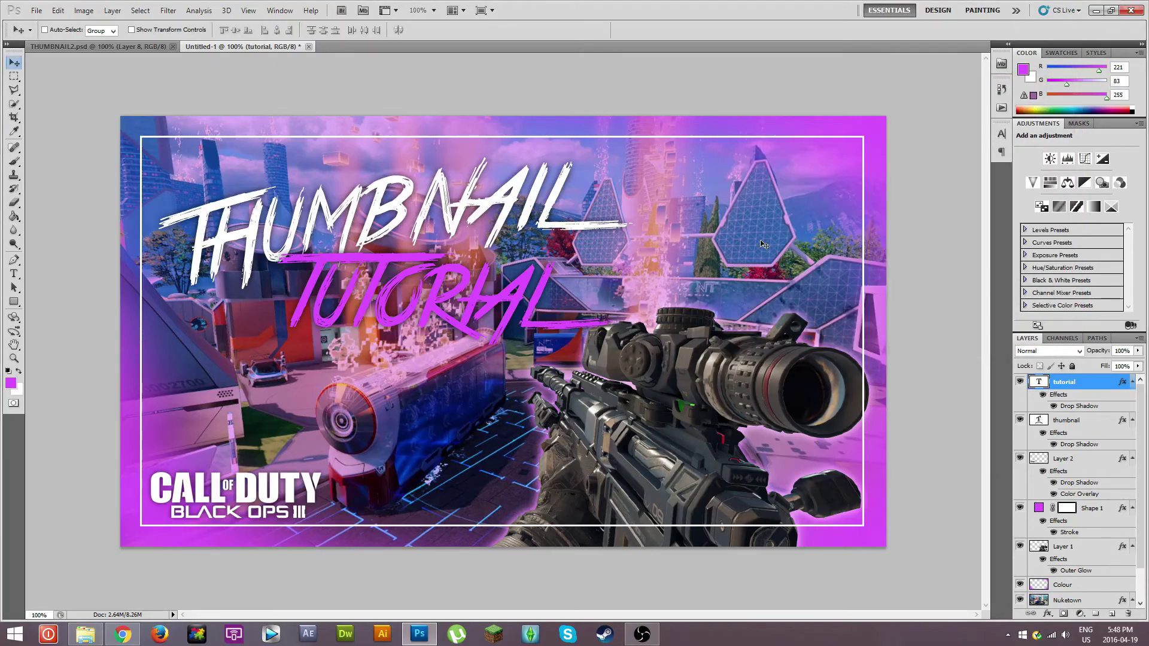
Widen the letter spacing of the tutorial text by setting its character tracking to 80.
double_click(1039, 382)
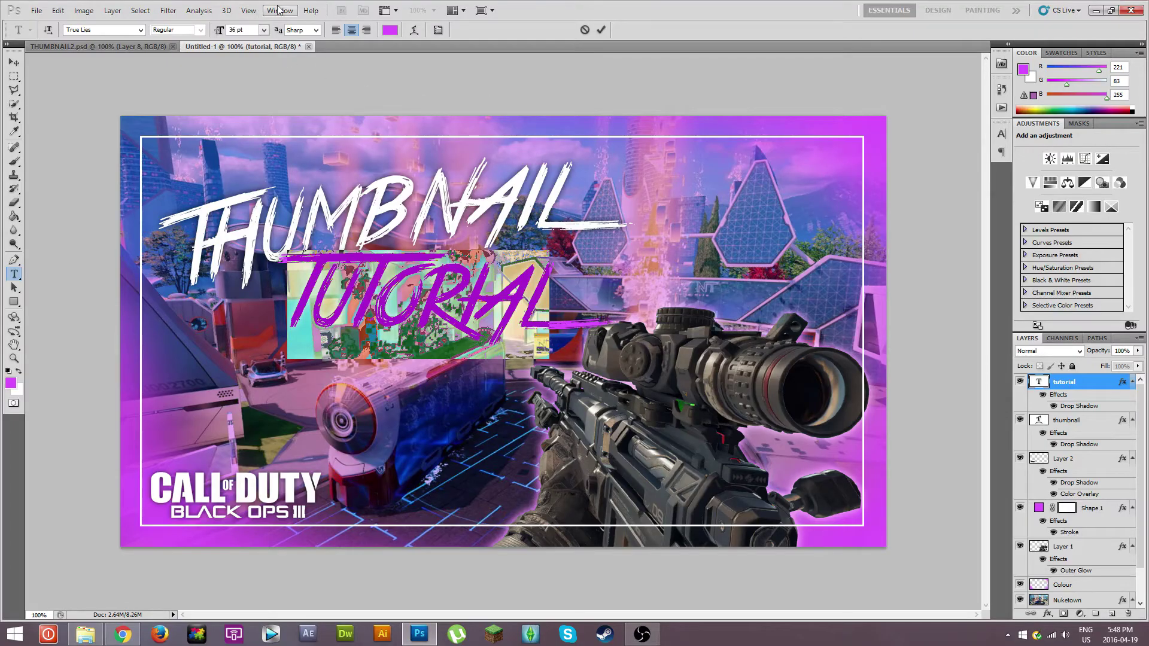
left_click(277, 7)
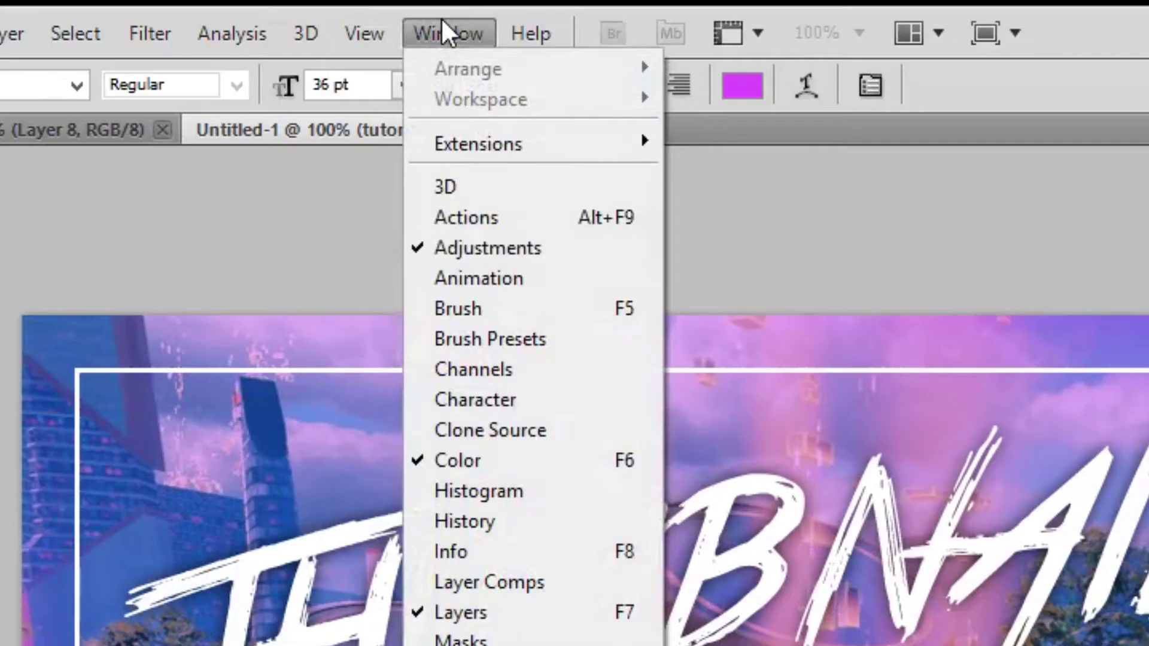
left_click(511, 400)
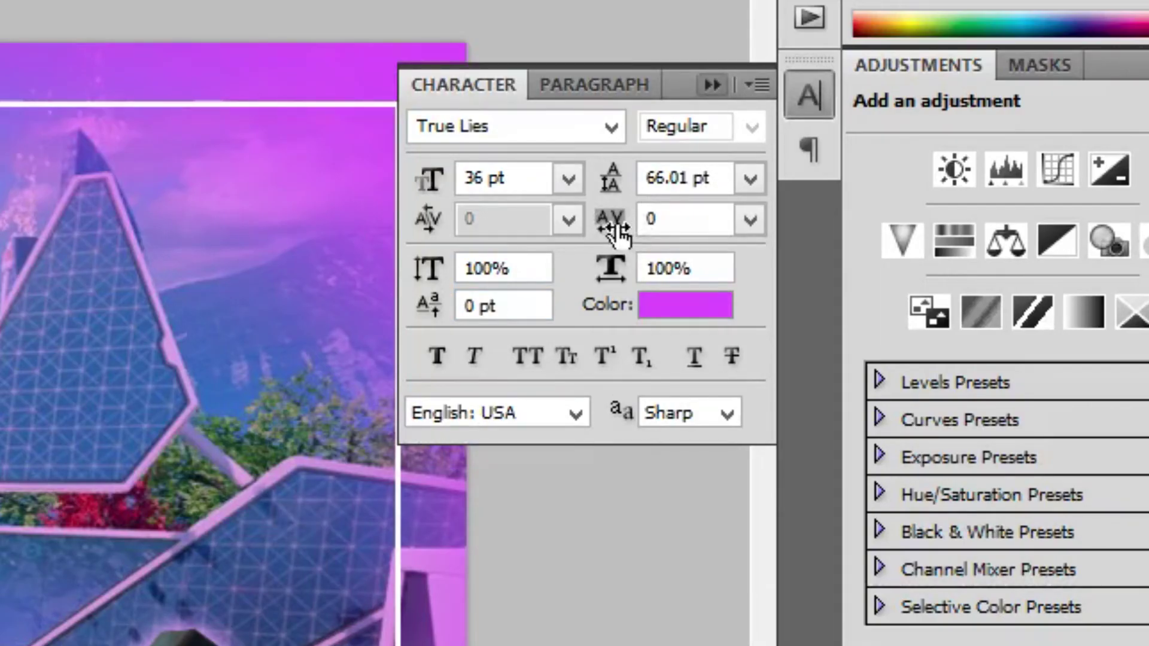
left_click_drag(618, 233, 638, 235)
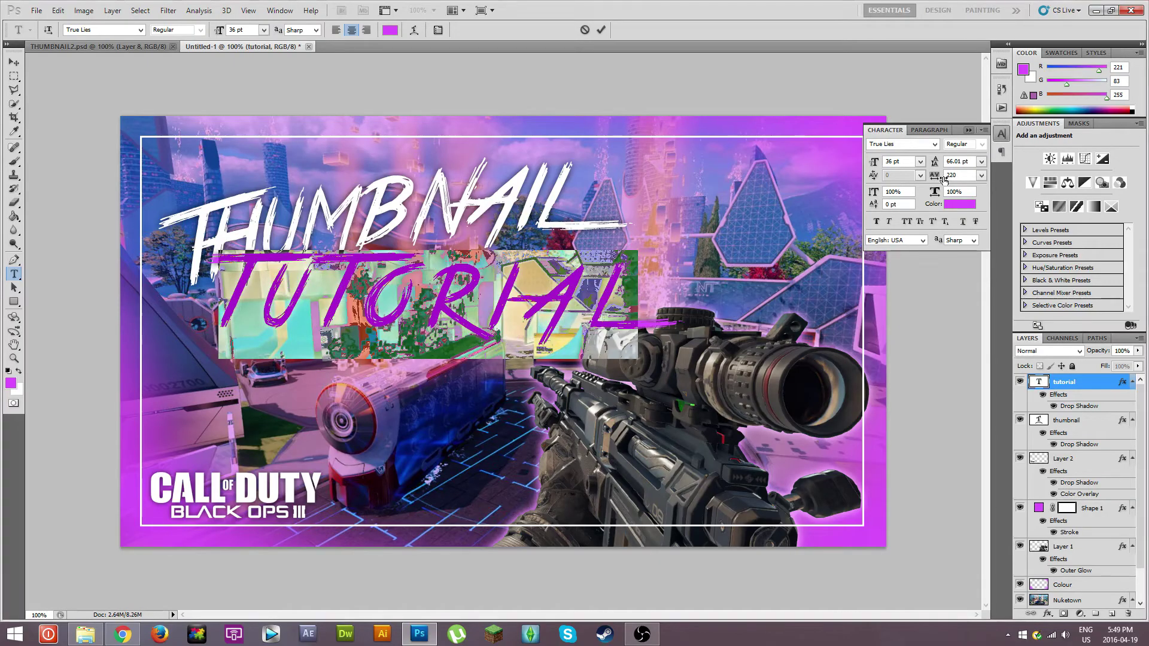
left_click_drag(943, 180, 939, 179)
left_click(13, 63)
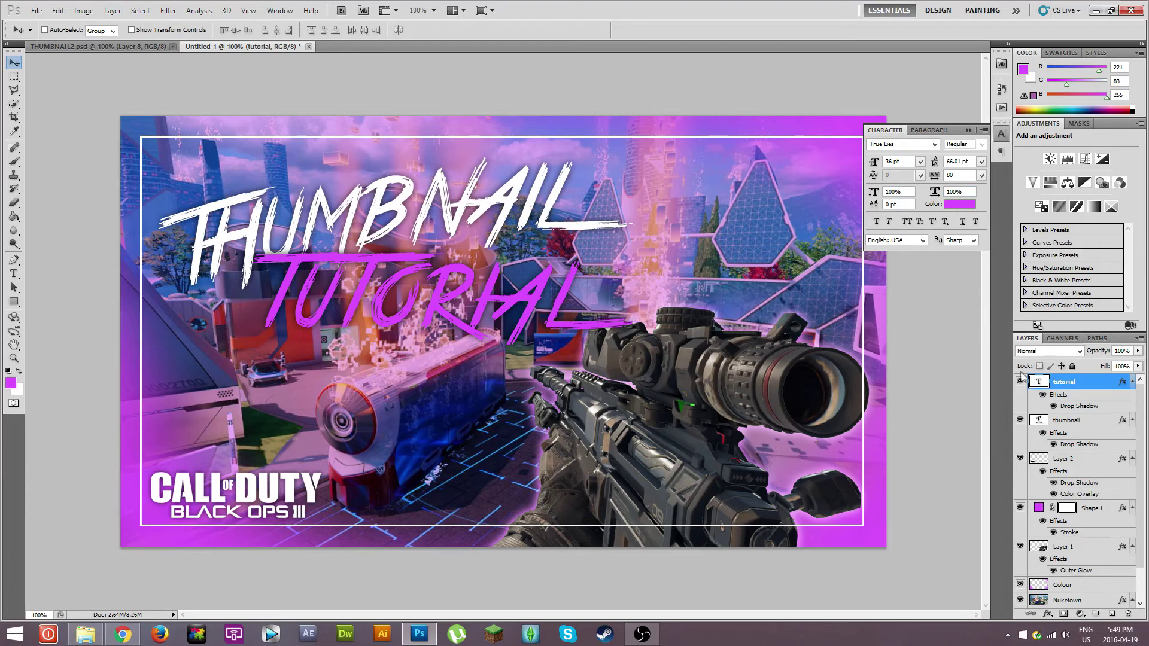
Enlarge the tutorial text to 42 pt.
double_click(1041, 384)
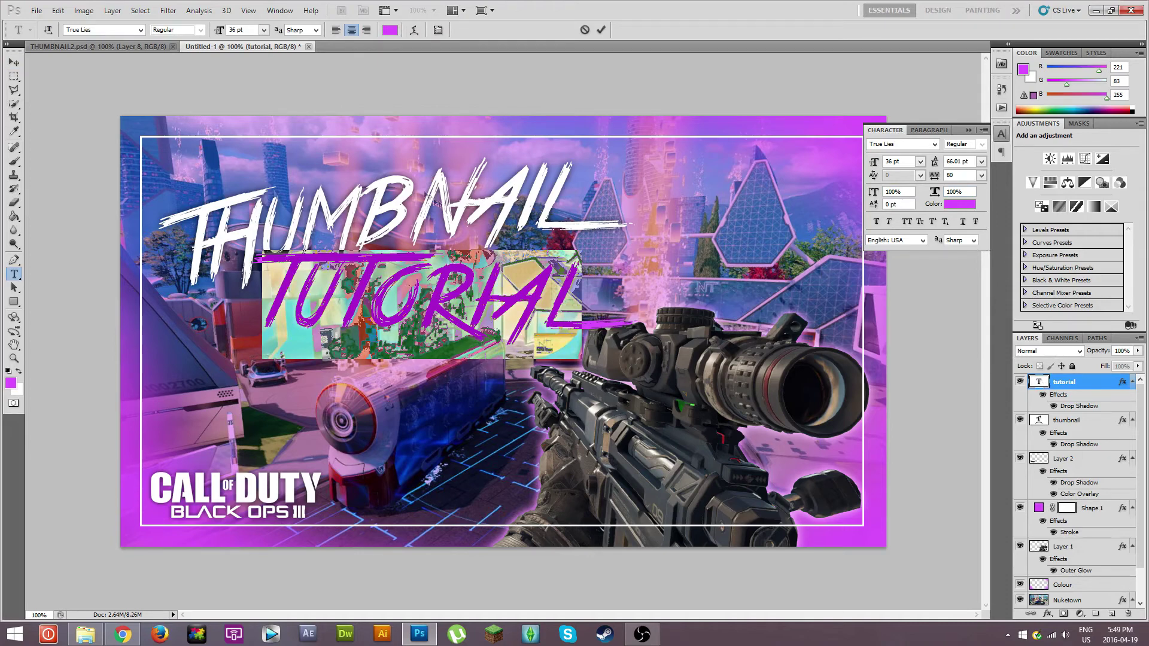
left_click(263, 29)
left_click(279, 206)
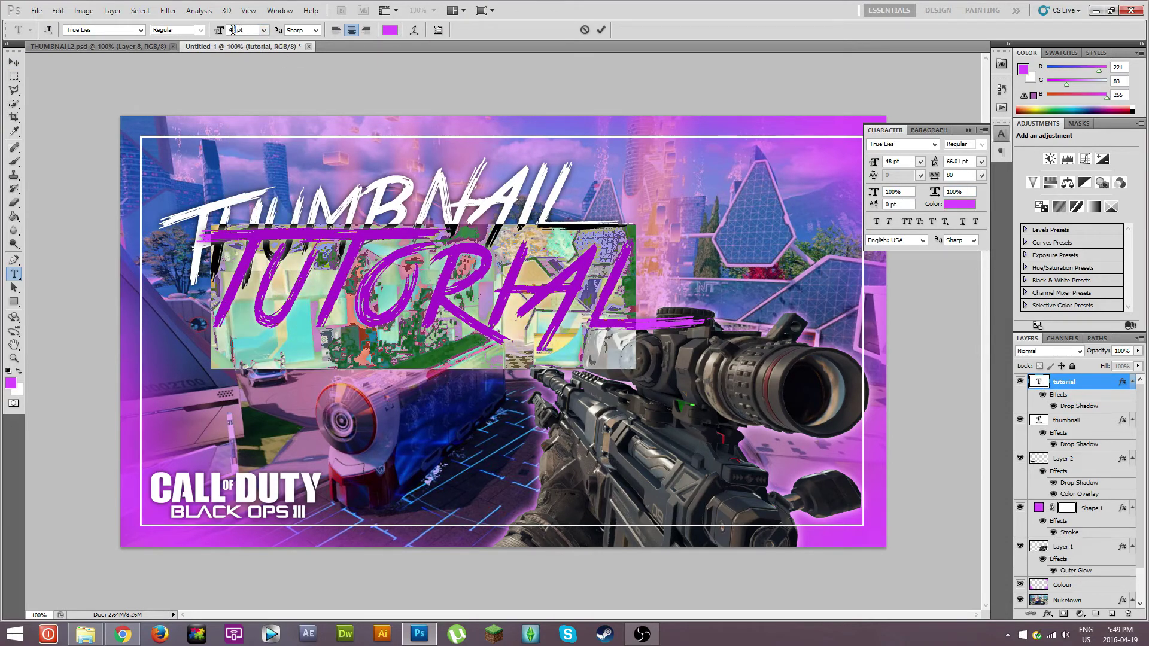
type("2")
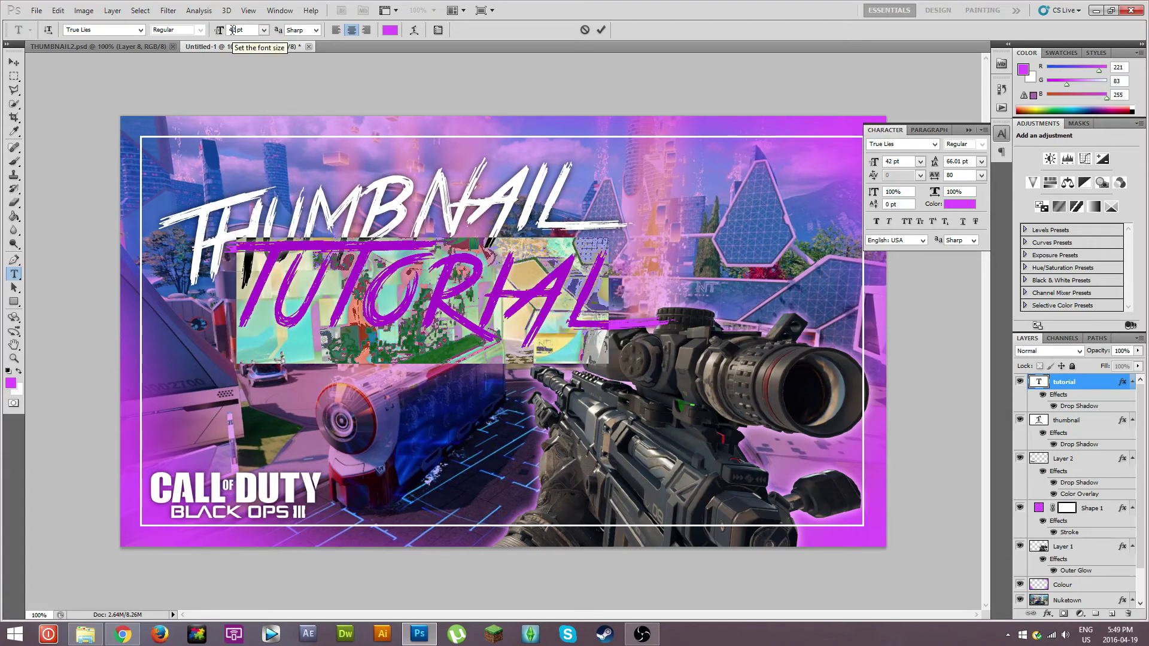
left_click(14, 62)
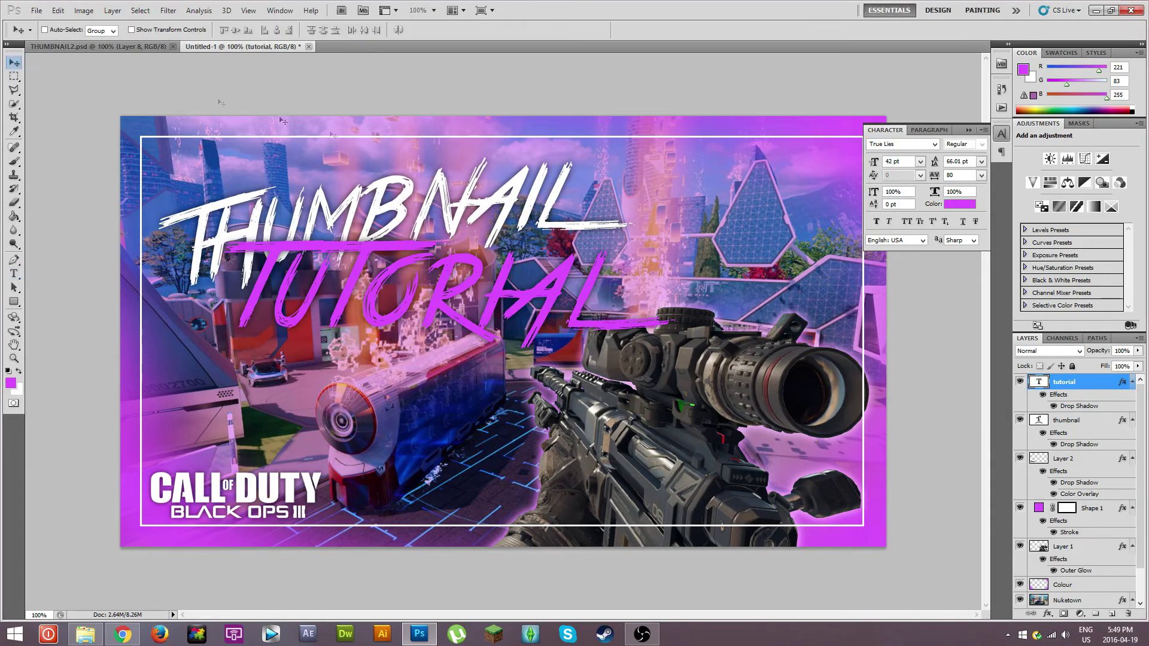
Warp the tutorial text with a horizontal Arc style at +12% bend.
double_click(1038, 382)
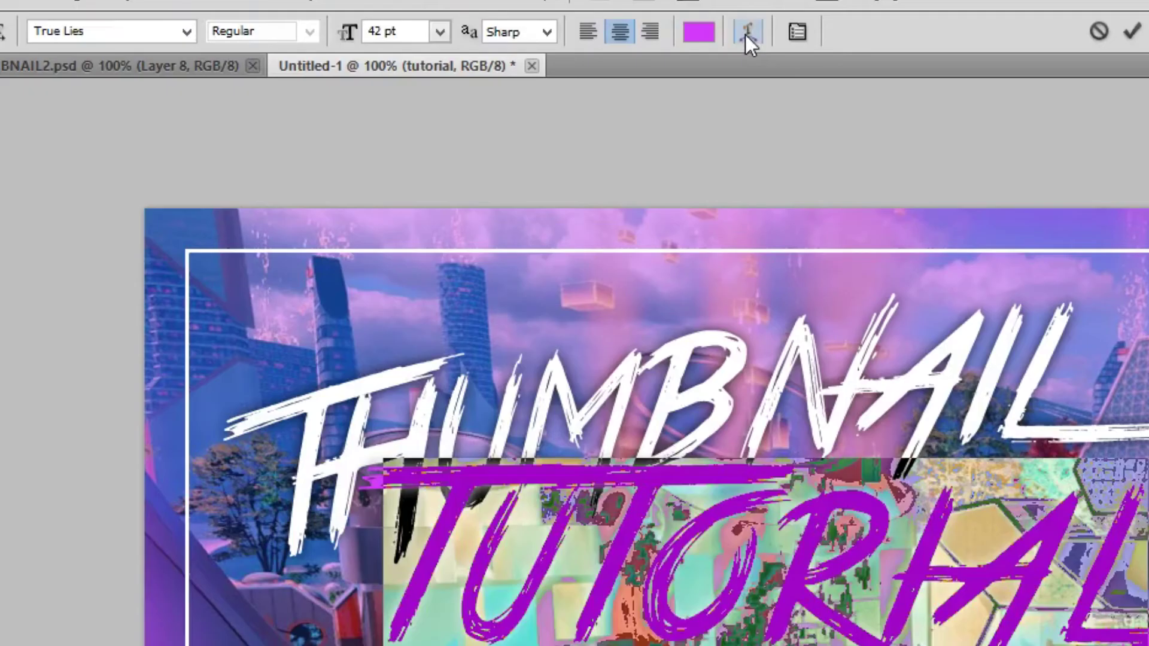
left_click(414, 30)
left_click(173, 147)
left_click(221, 344)
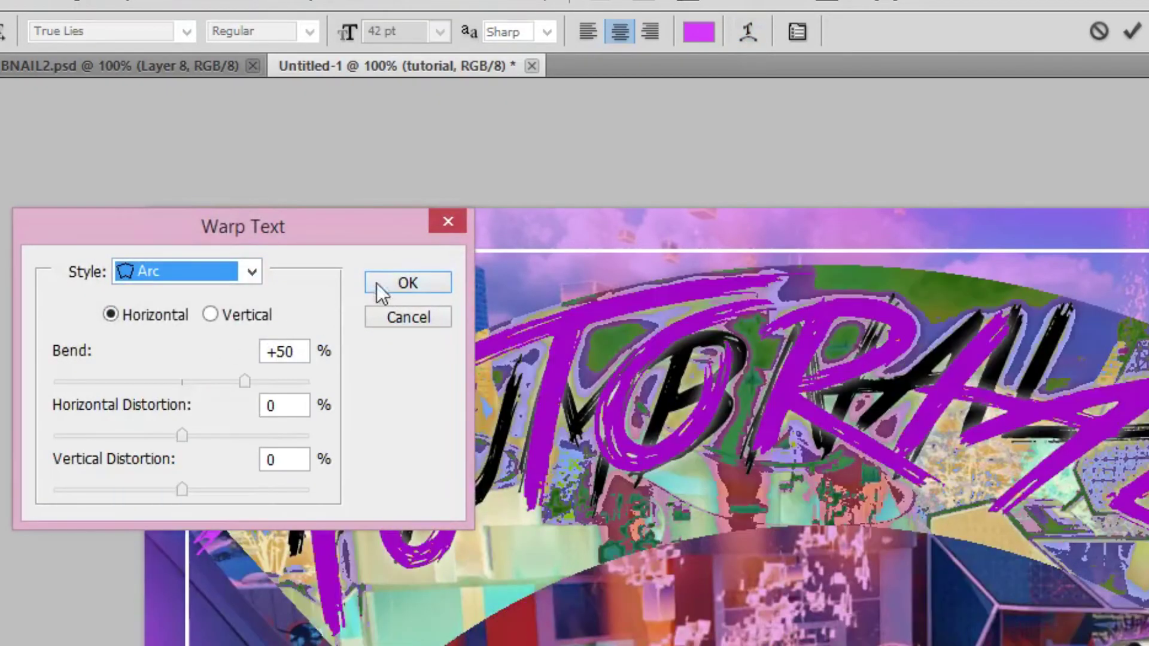
left_click_drag(245, 381, 197, 390)
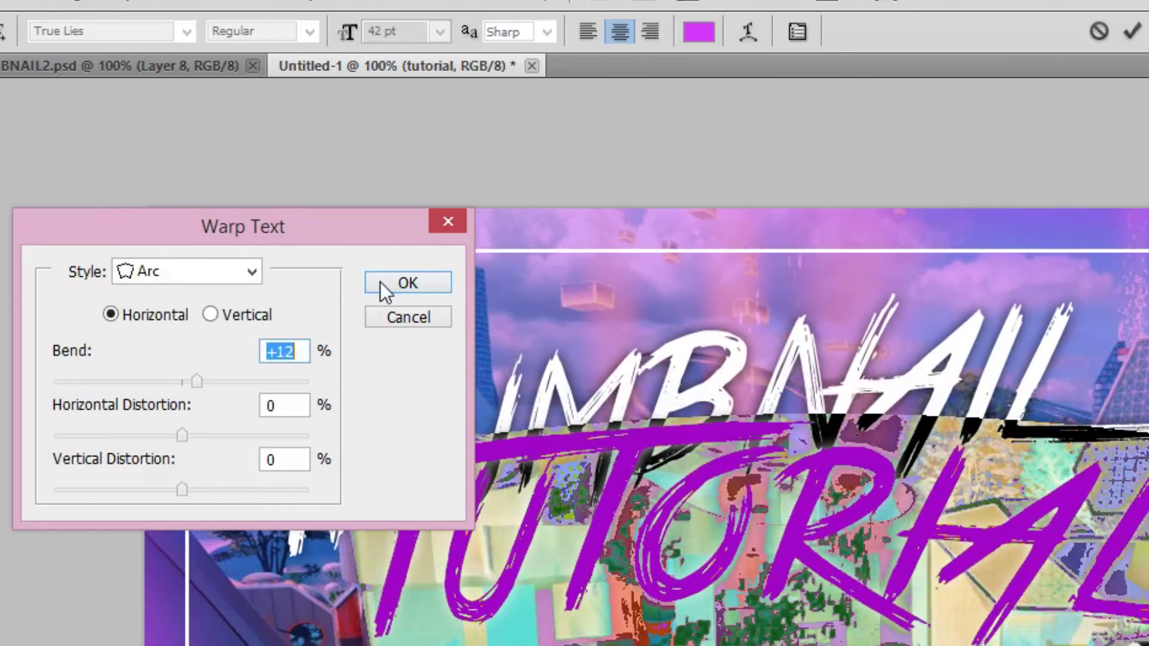
left_click(381, 288)
left_click(14, 63)
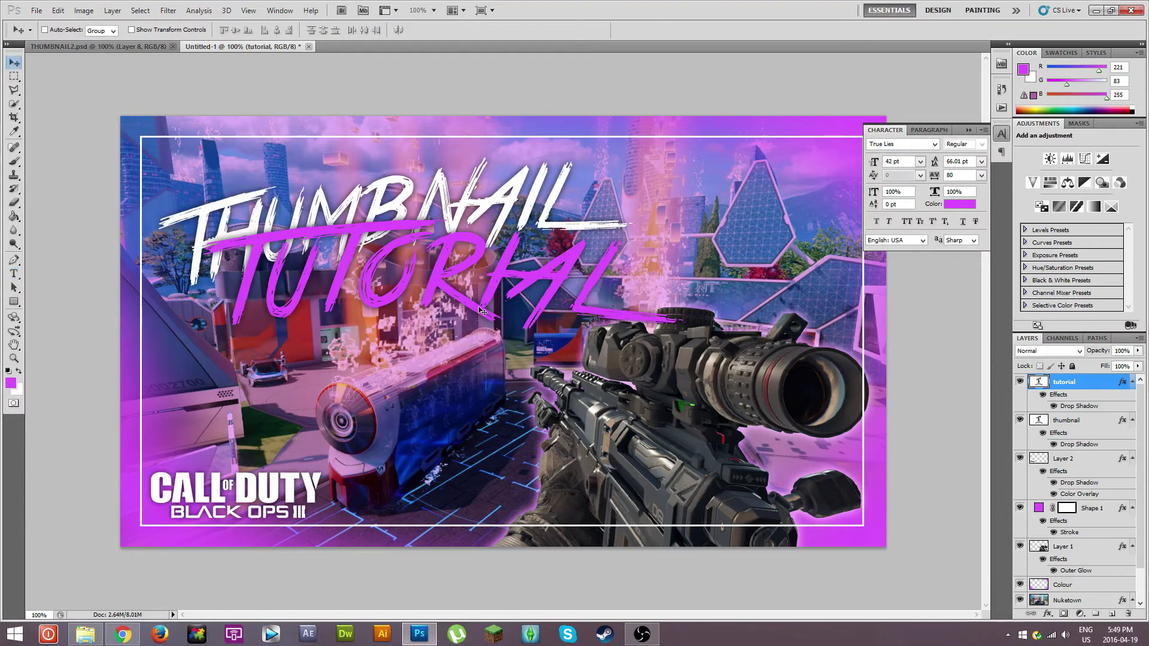
Rotate the tutorial text to about -13.2° with Free Transform, place it just beneath the thumbnail title, and apply the transformation.
key("ctrl+t")
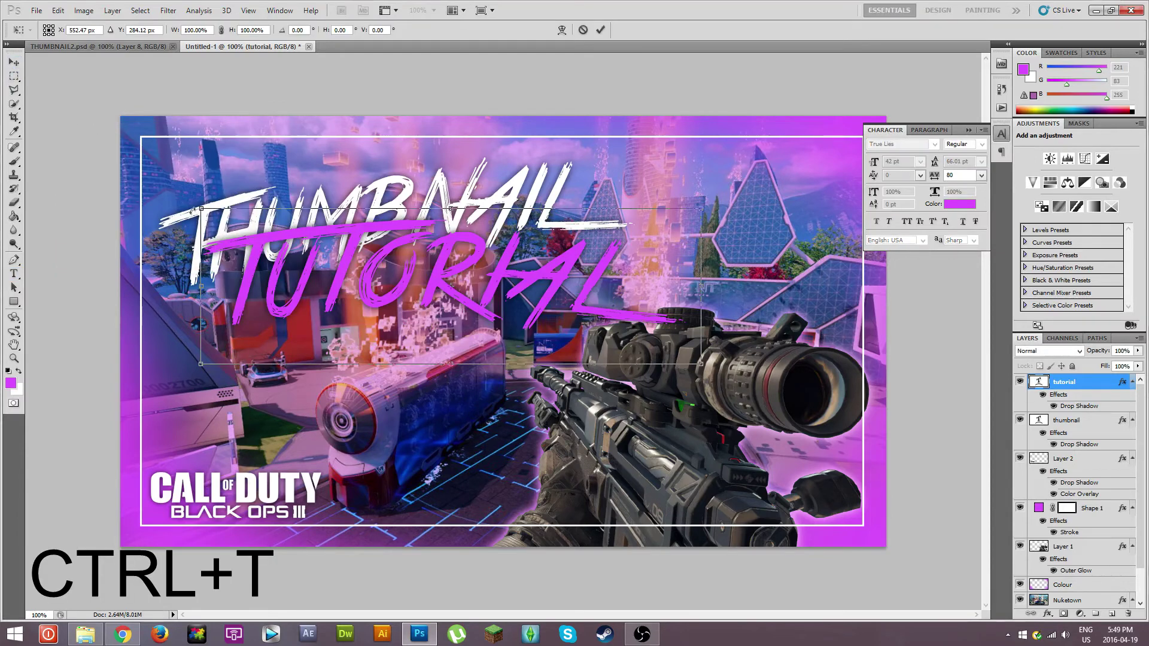
left_click_drag(191, 203, 149, 260)
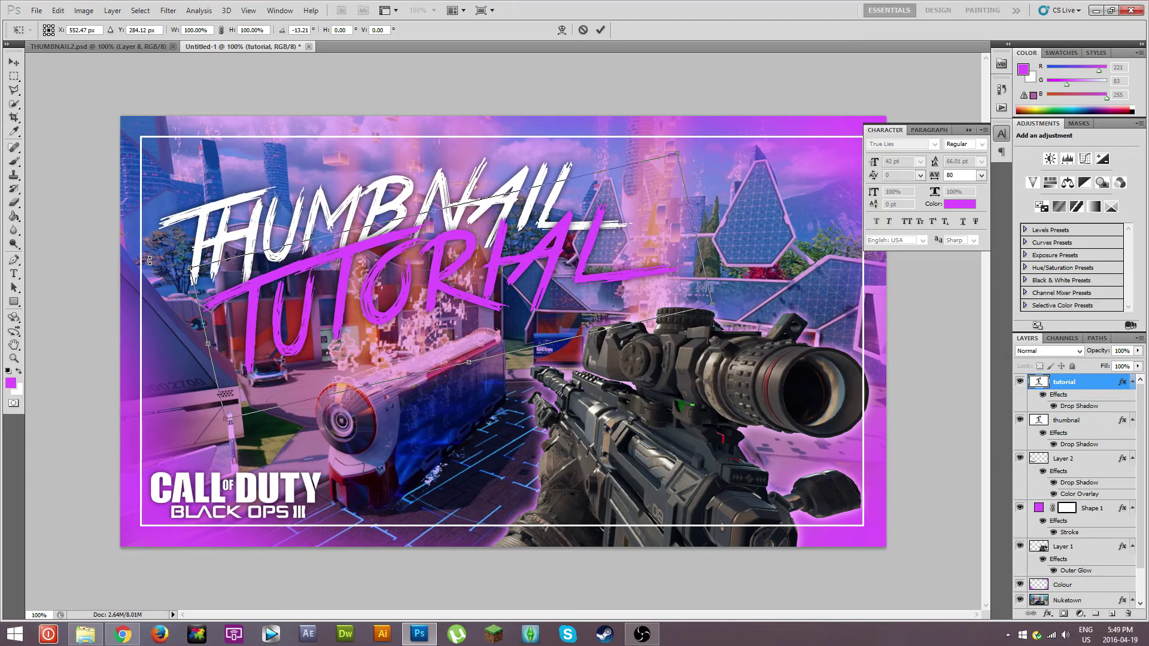
left_click_drag(389, 296, 368, 310)
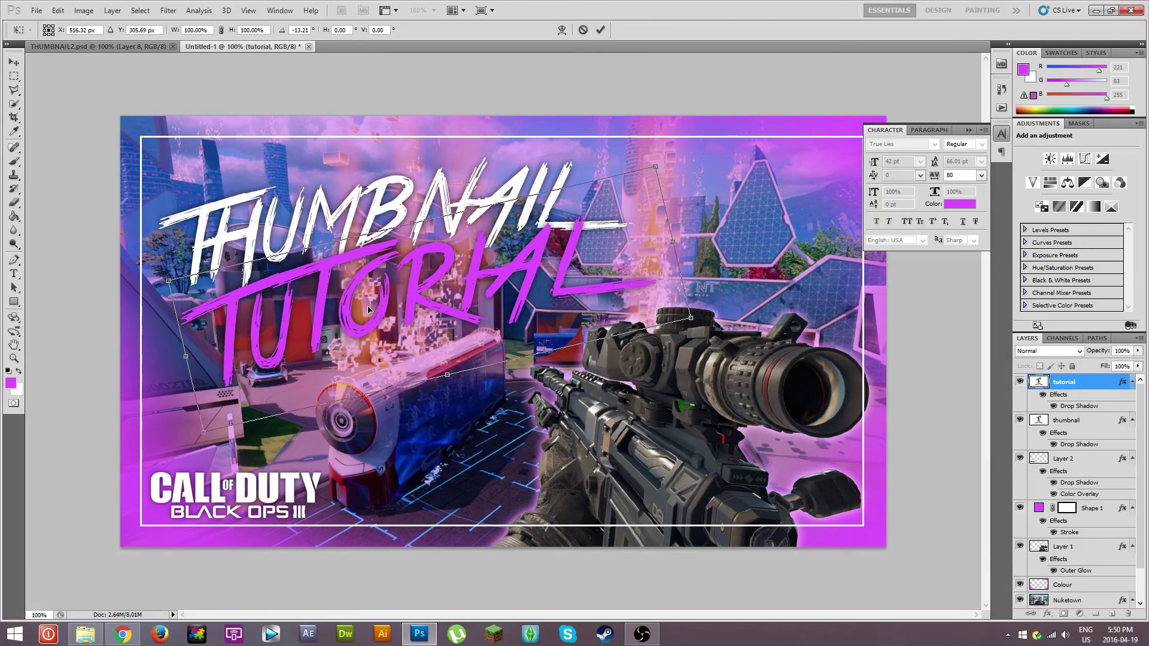
key("Return")
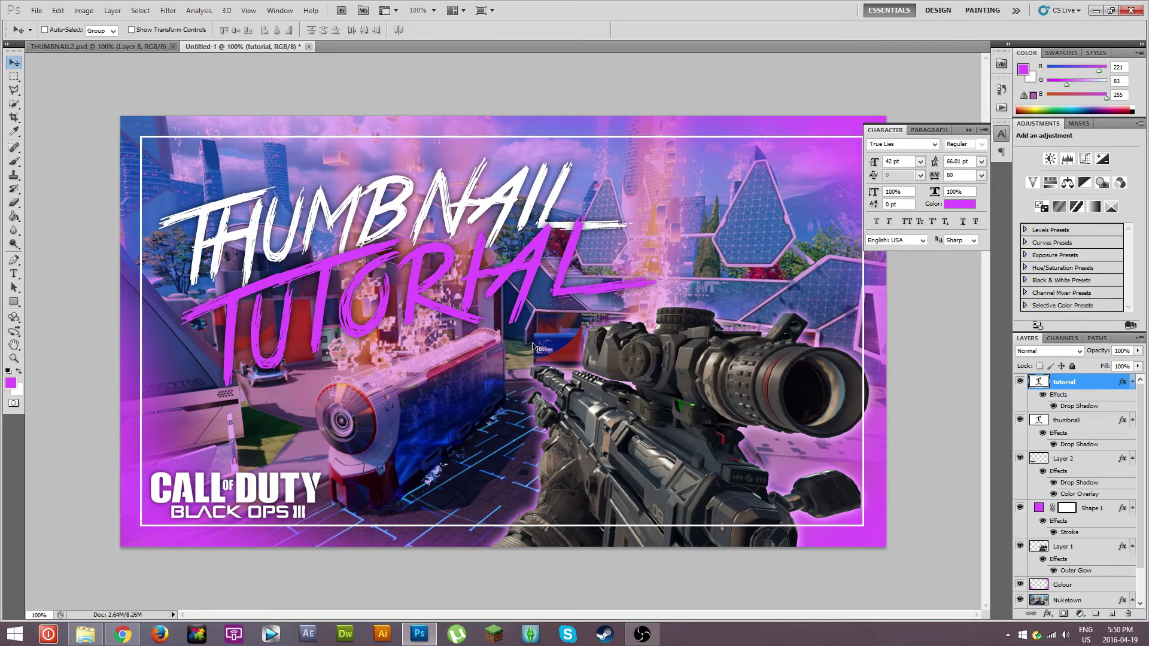
Recolour the tutorial text to a pinker shade, RGB 253, 94, 251, and nudge it slightly.
double_click(1039, 381)
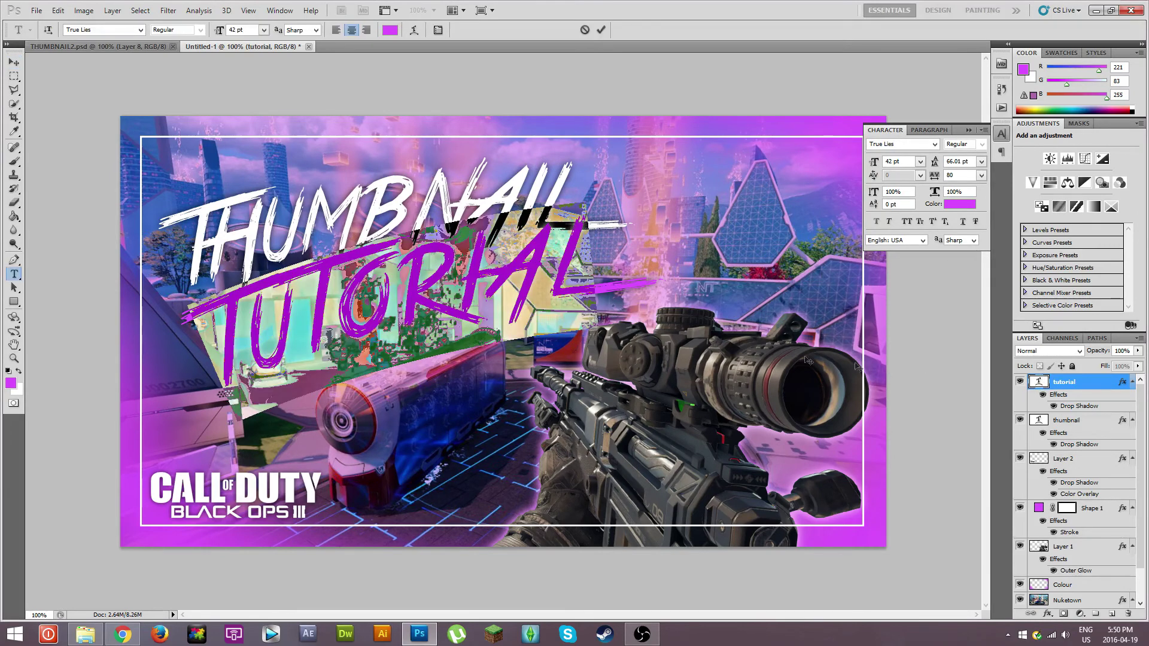
left_click(11, 383)
mouse_move(793, 419)
left_mouse_down()
mouse_move(747, 391)
mouse_move(785, 396)
left_mouse_up()
left_click_drag(865, 425, 866, 419)
left_click(946, 390)
left_click(14, 62)
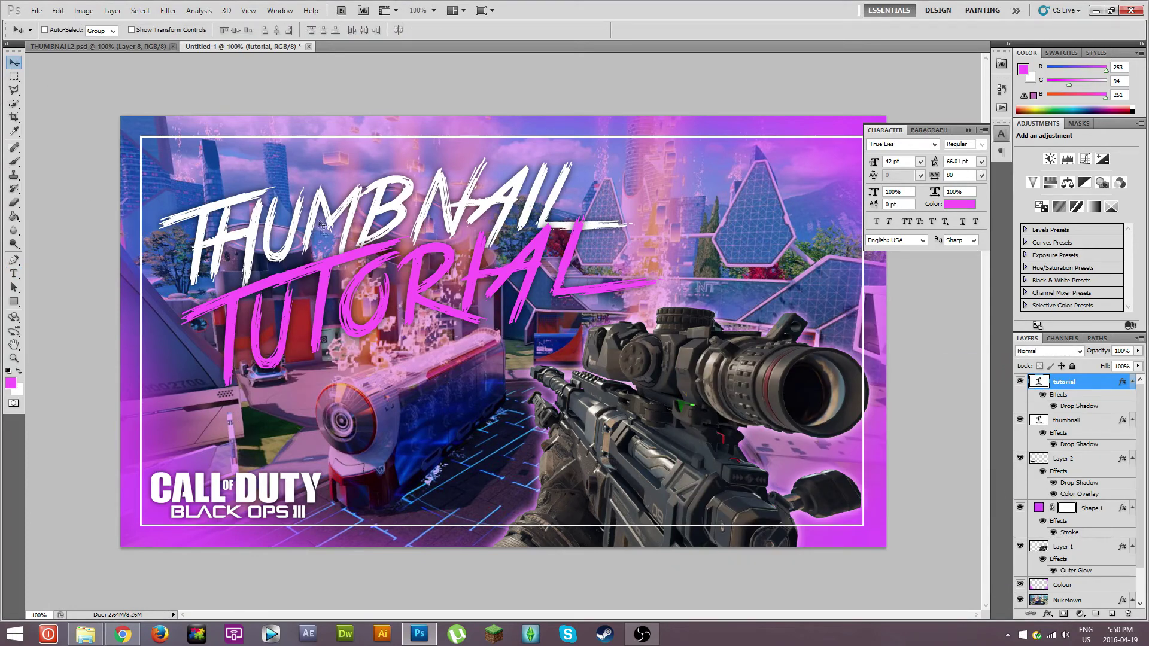
left_click_drag(430, 297, 431, 296)
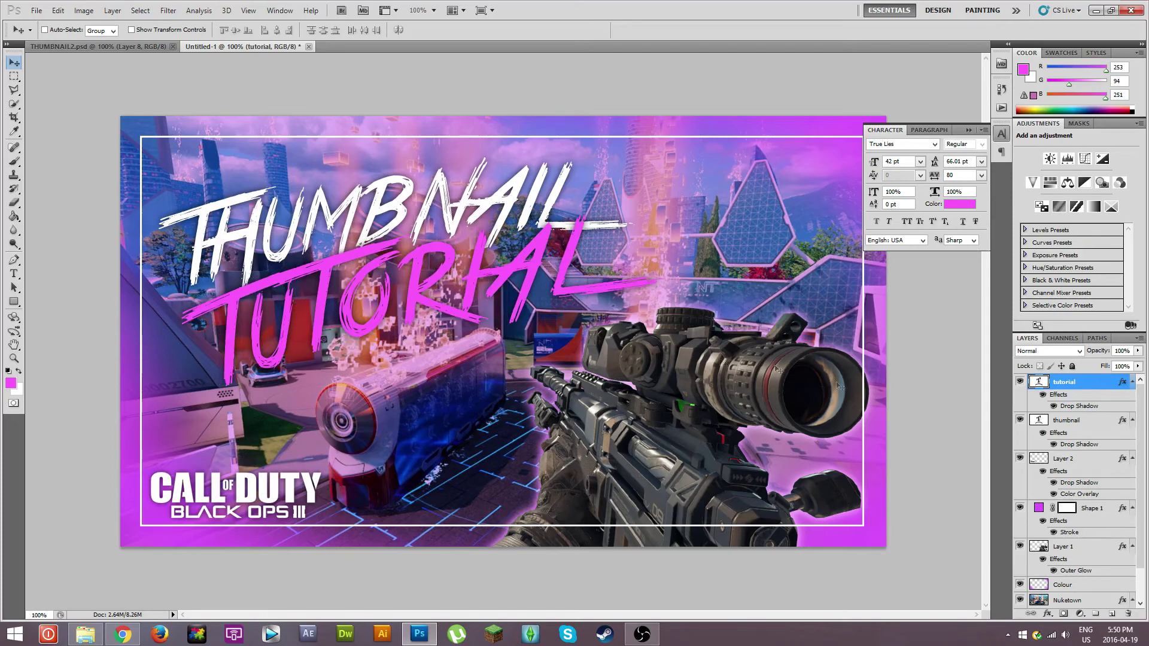
Strengthen the tutorial text's drop shadow with 100% opacity and the Normal blend mode.
right_click(1090, 384)
left_click(1017, 26)
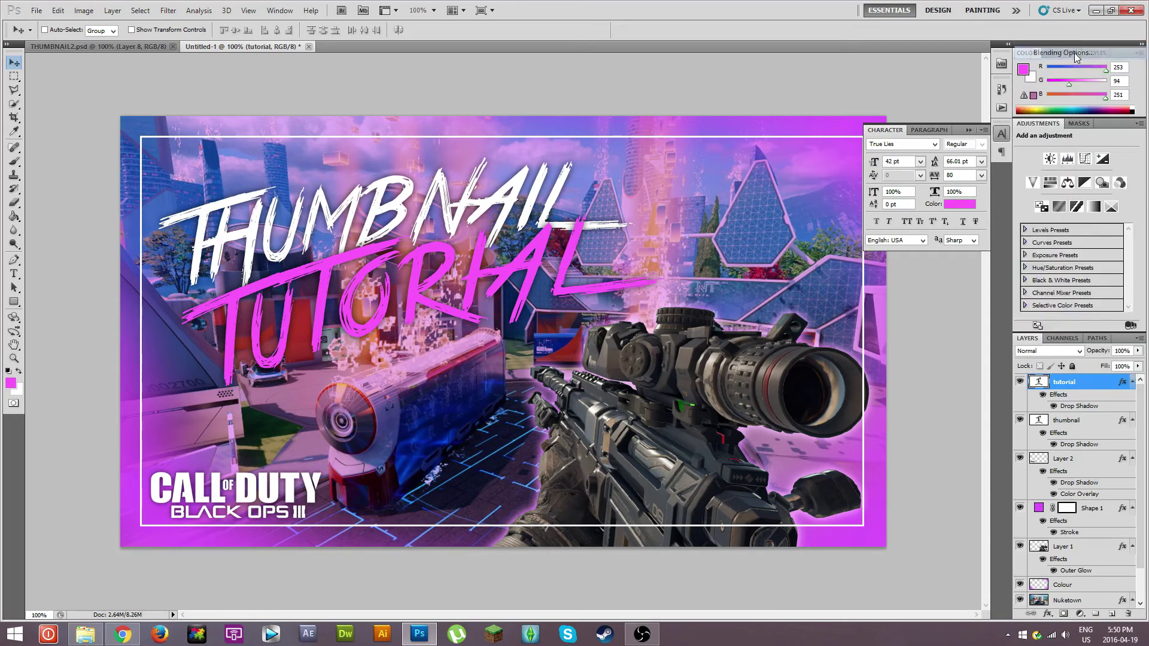
left_click(772, 129)
left_click_drag(923, 138, 1023, 146)
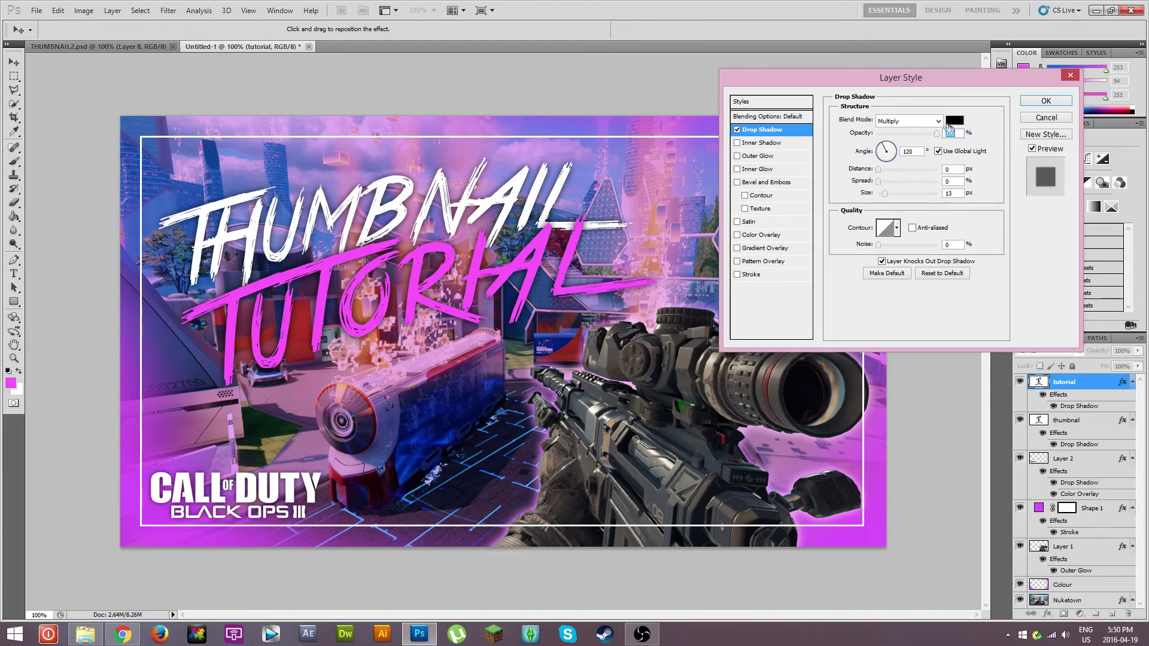
left_click(938, 121)
left_click(937, 133)
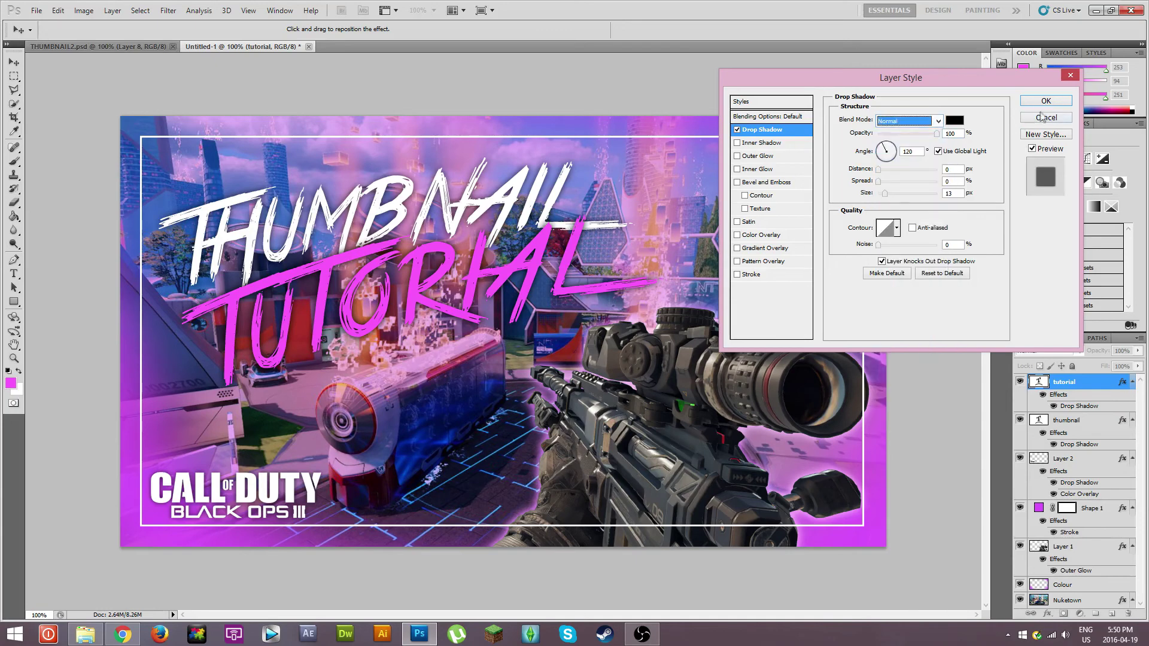
left_click(1046, 101)
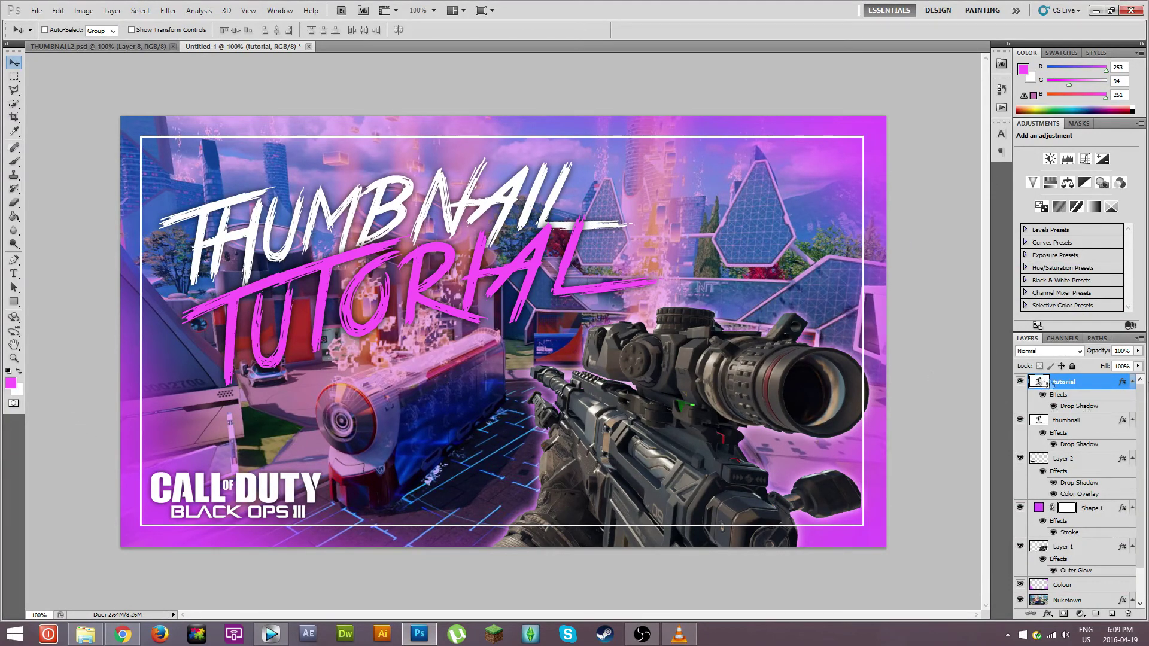
Add an outer glow to the tutorial text in a darker purple based on the pink sampled from its lettering.
right_click(1065, 383)
left_click(1063, 52)
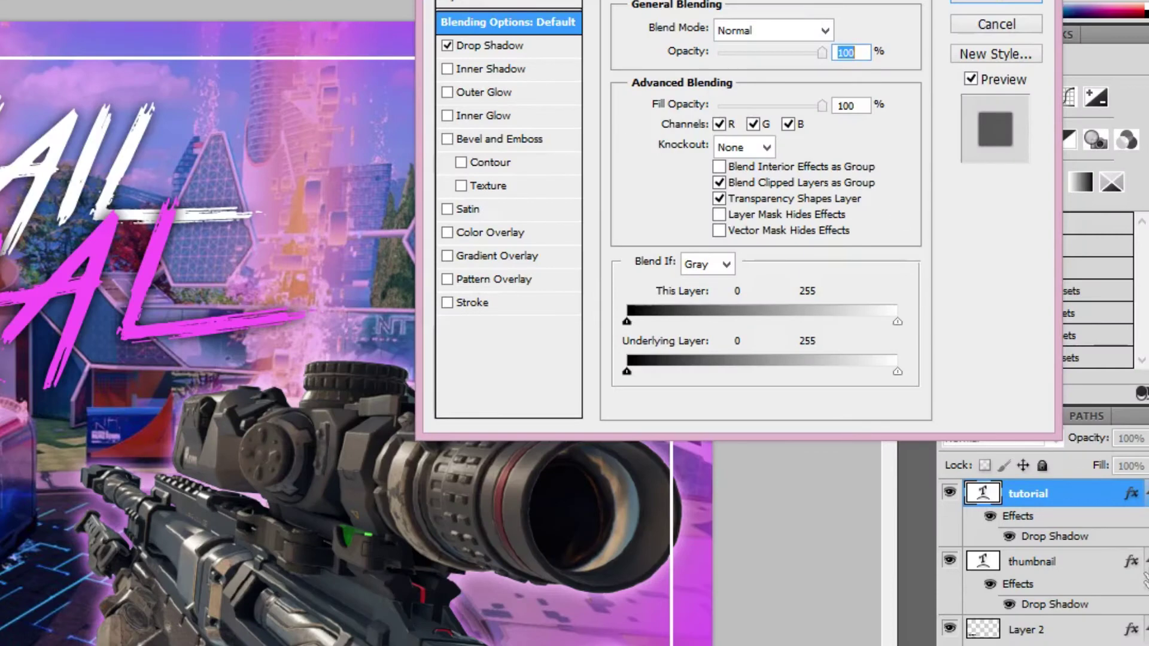
left_click(499, 93)
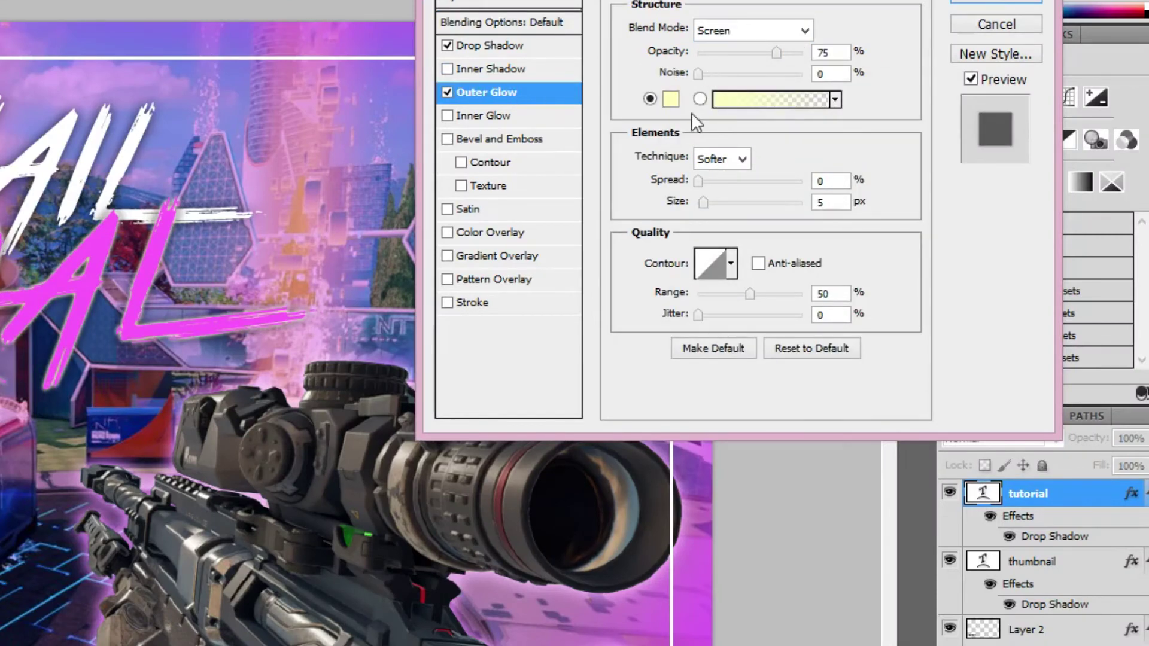
left_click(671, 100)
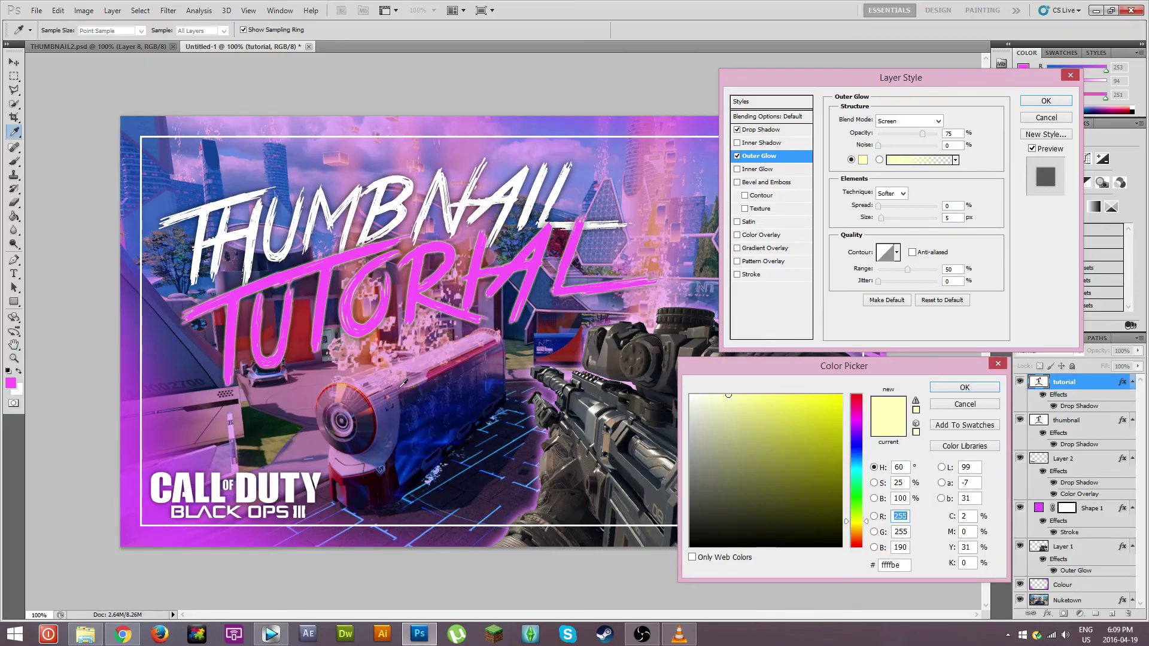
left_click(328, 280)
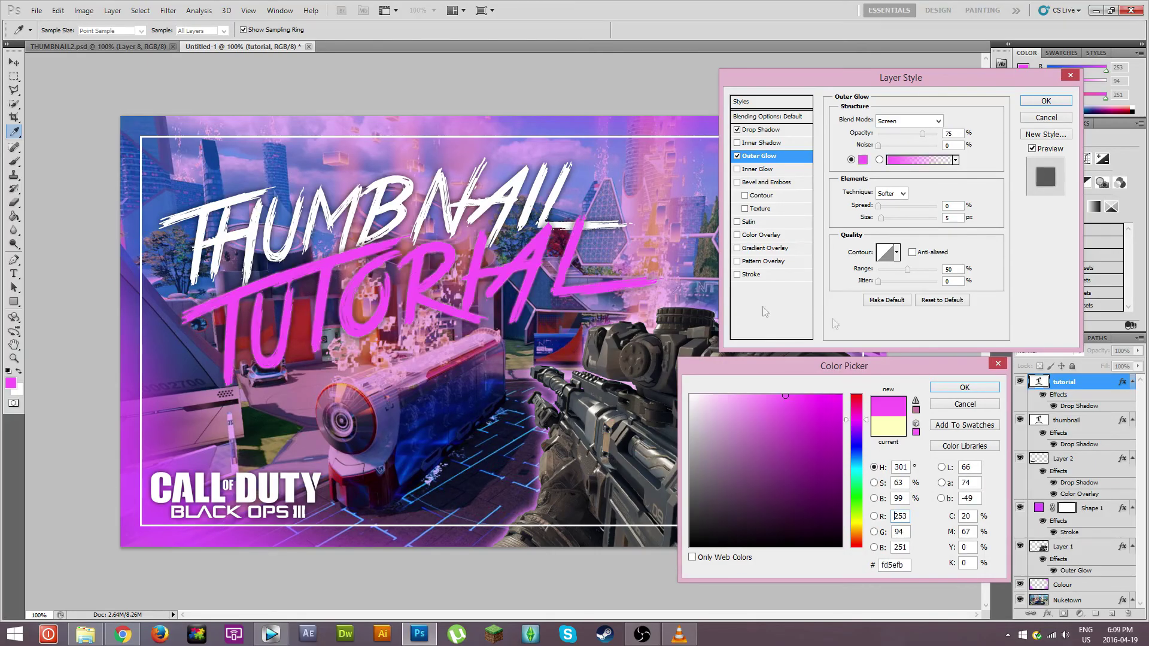
mouse_move(794, 428)
left_mouse_down()
mouse_move(802, 453)
mouse_move(791, 441)
mouse_move(808, 437)
mouse_move(816, 453)
mouse_move(804, 440)
mouse_move(834, 432)
mouse_move(835, 469)
mouse_move(825, 465)
mouse_move(839, 461)
mouse_move(840, 473)
mouse_move(820, 430)
mouse_move(786, 464)
mouse_move(810, 473)
mouse_move(784, 464)
mouse_move(820, 455)
mouse_move(822, 473)
left_mouse_up()
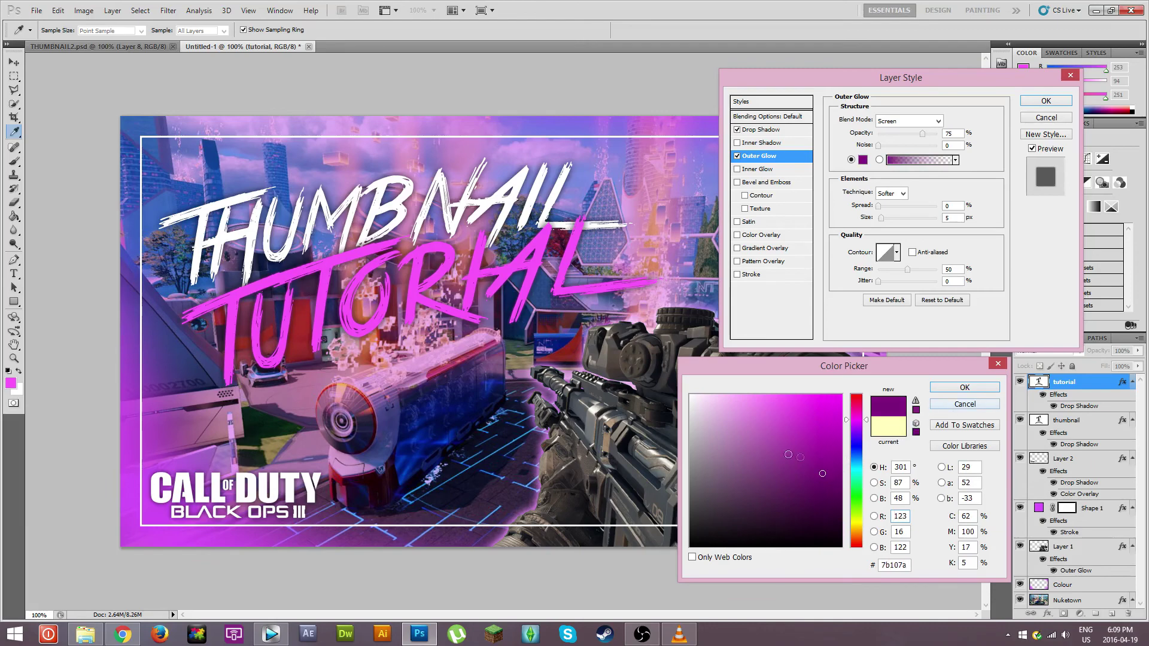
left_click(965, 387)
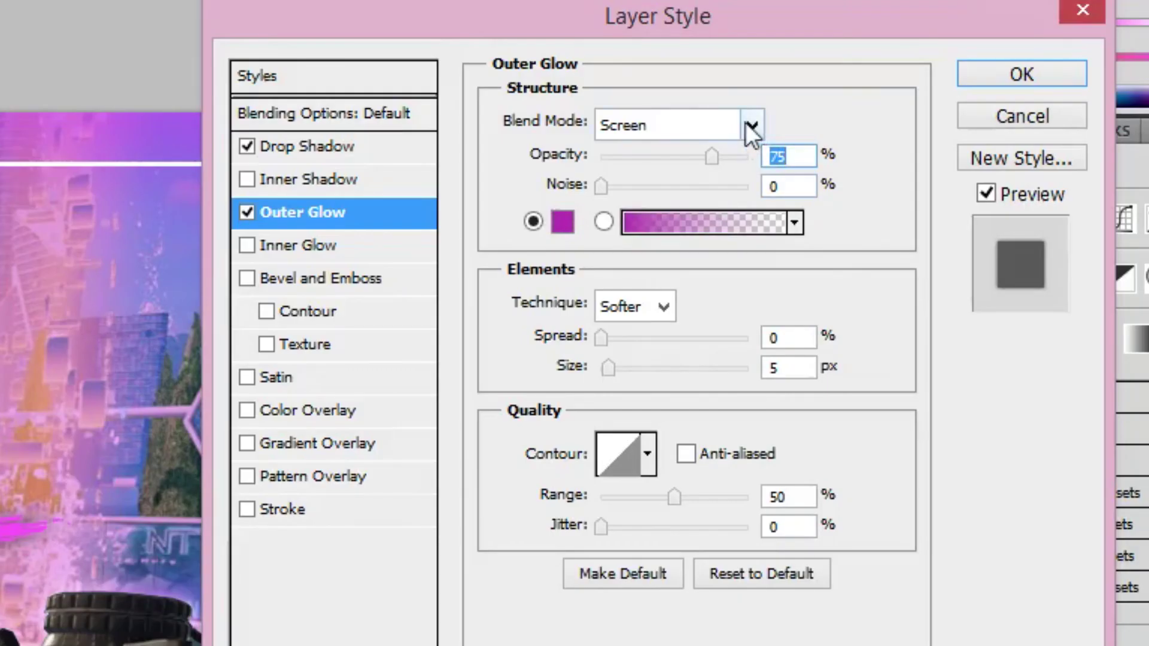
Compare the Normal and Screen blend modes for the tutorial text's outer glow, and set it to Normal.
left_click(938, 120)
left_click(937, 132)
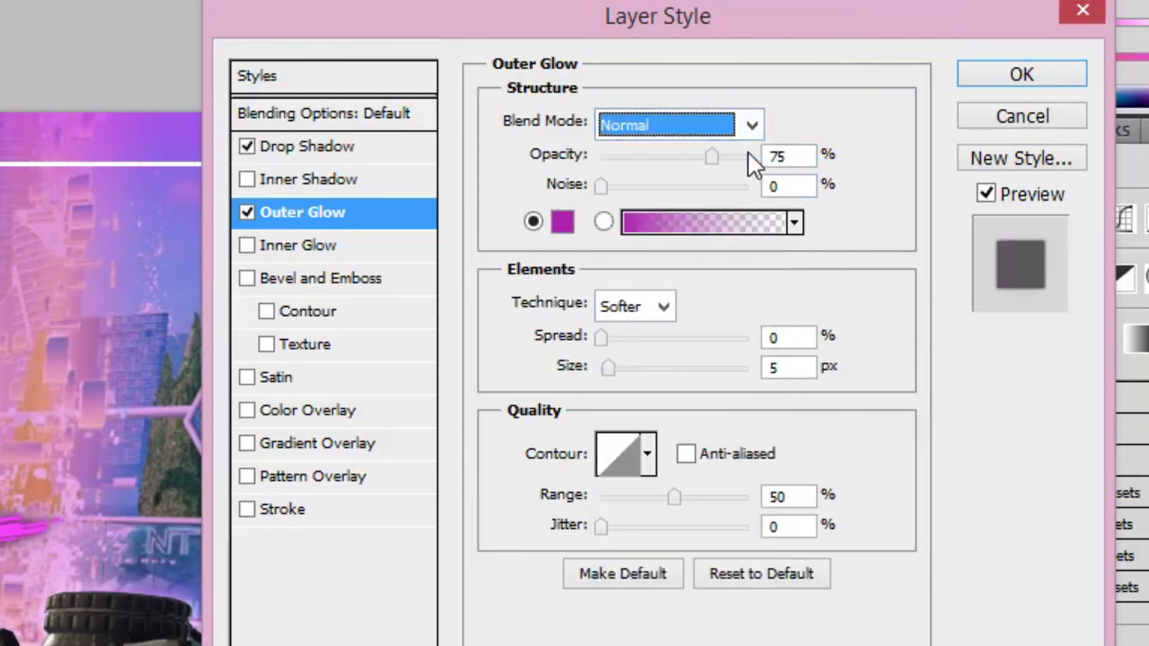
left_click(752, 124)
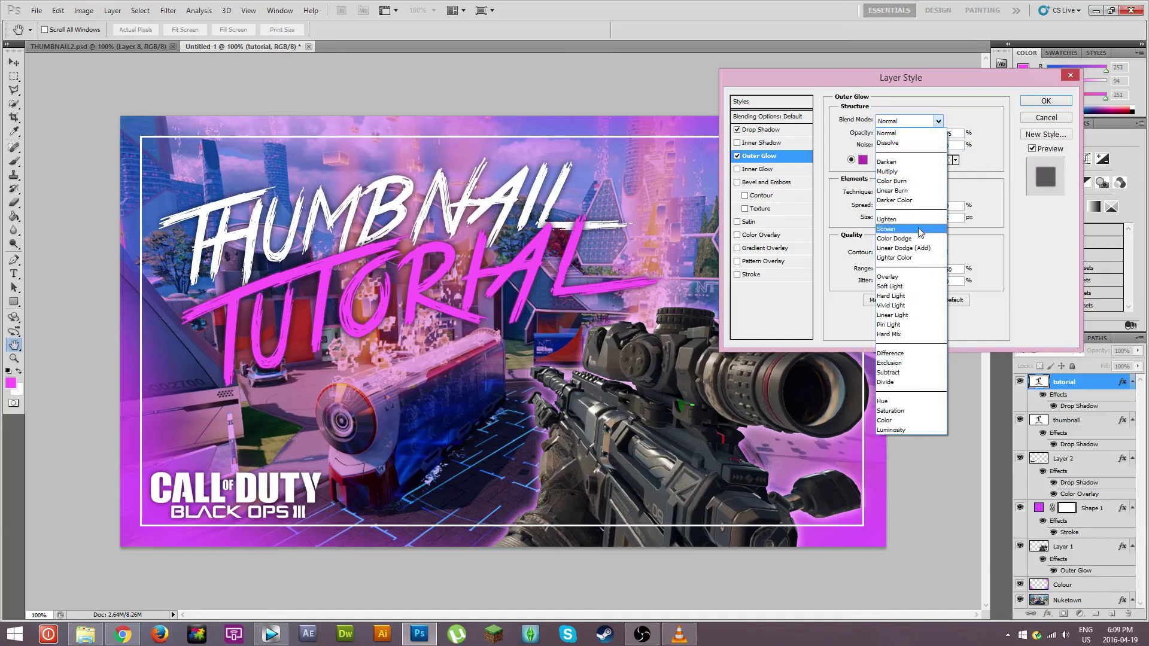
left_click(918, 228)
left_click(937, 122)
left_click(933, 133)
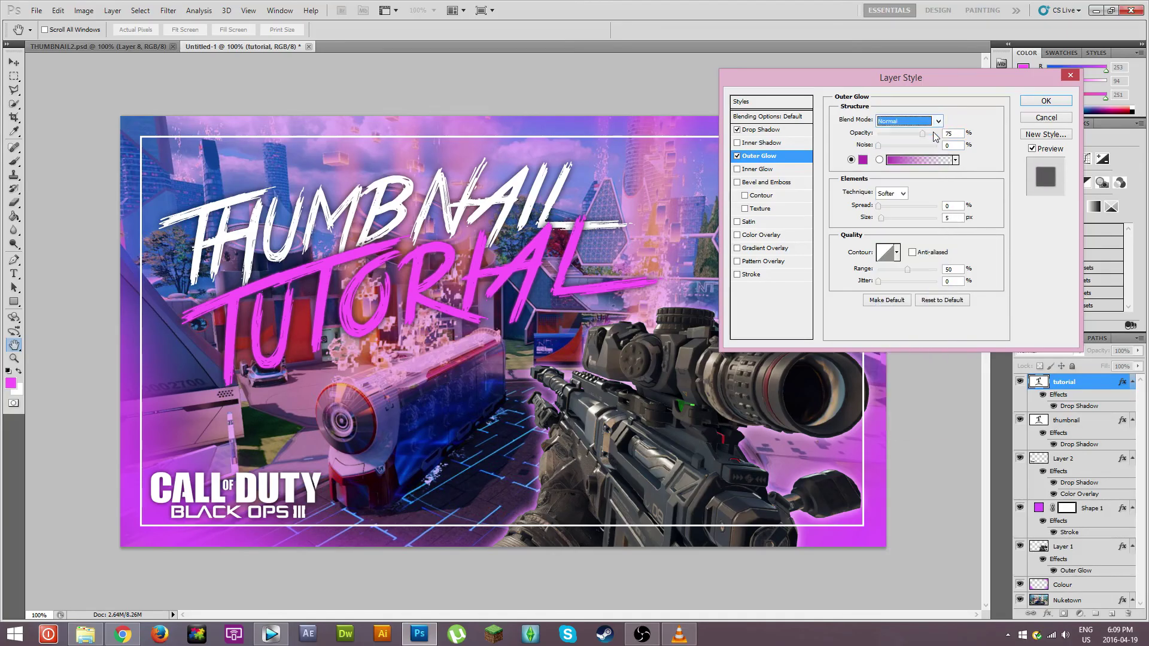